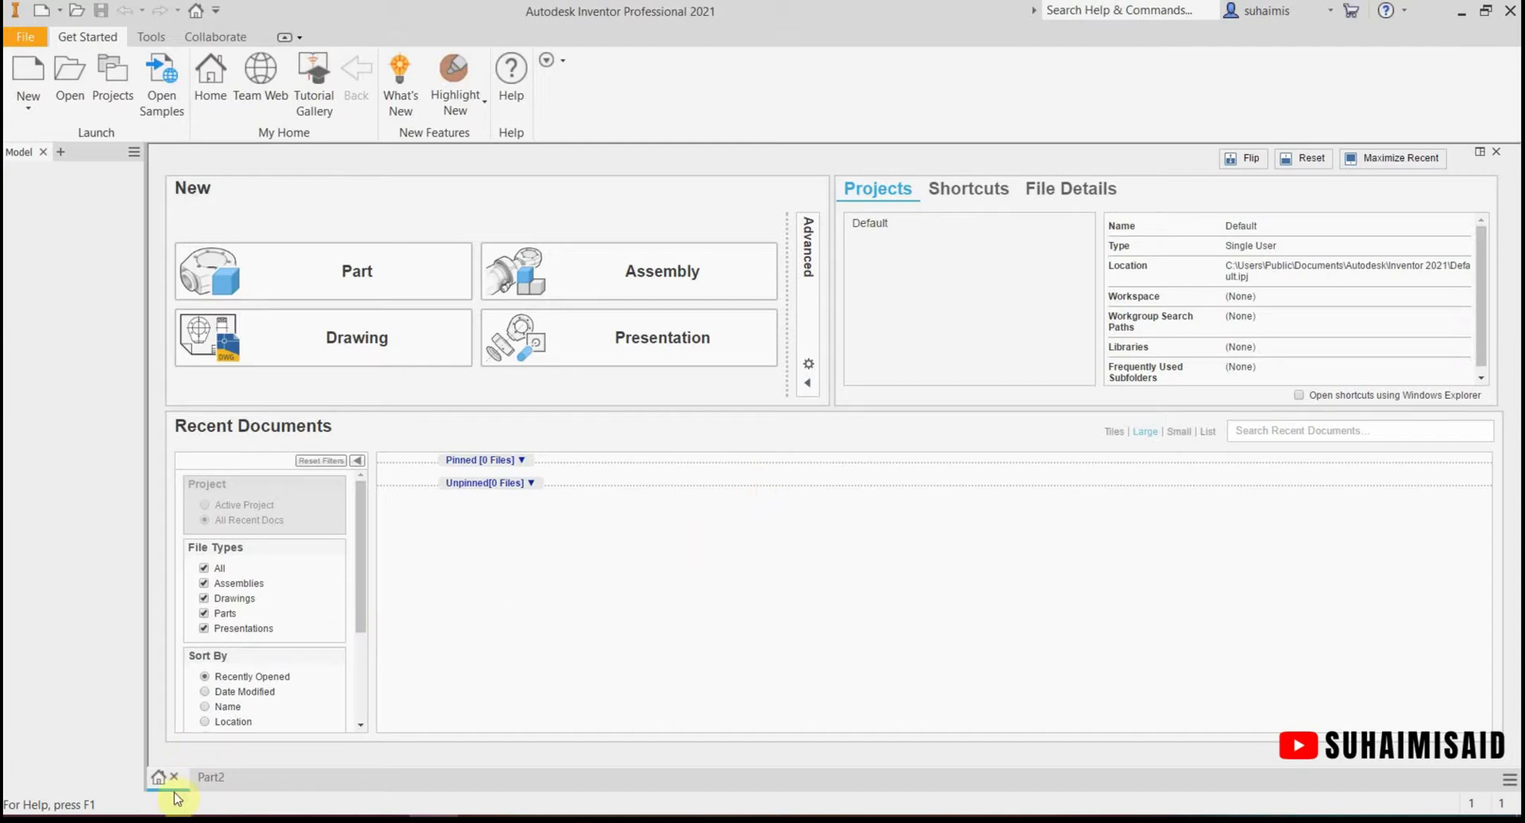
Step: Create a new part from the metric Standard (mm).ipt template
{"action": "left_click", "coordinate": [208, 777]}
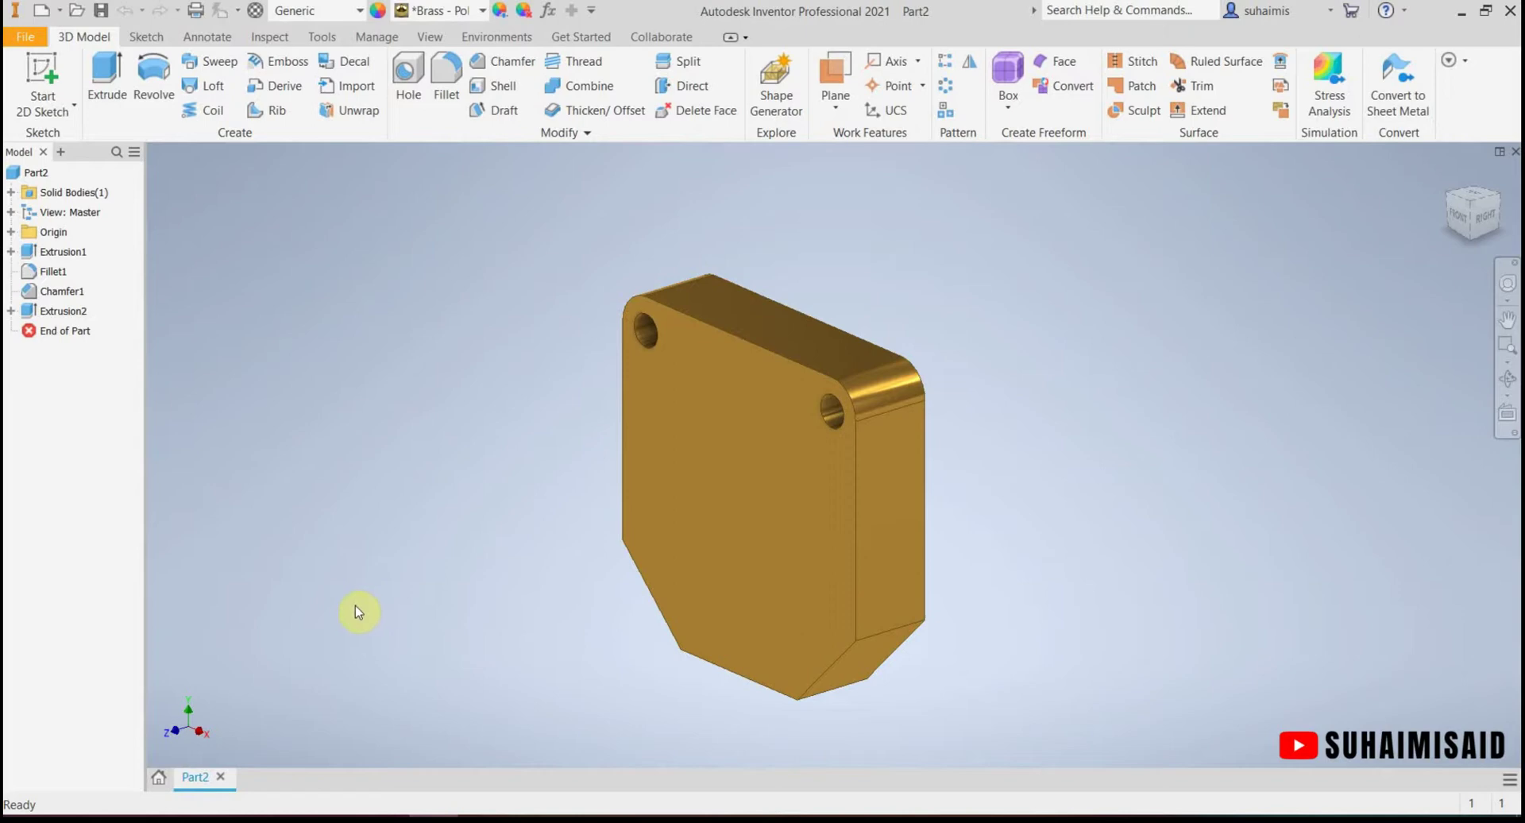
{"action": "left_click", "coordinate": [163, 777]}
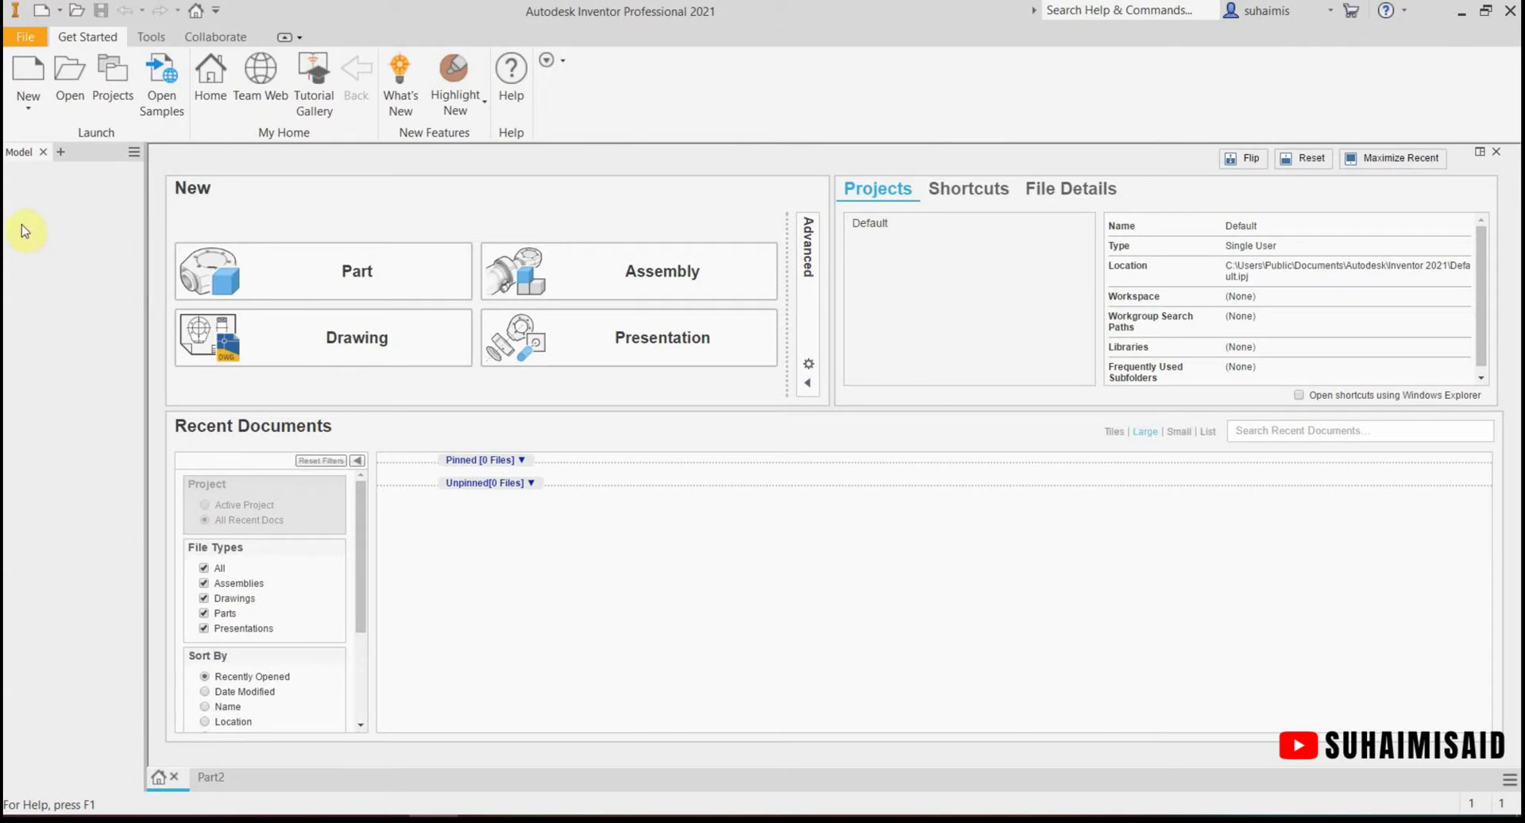
{"action": "left_click", "coordinate": [28, 93]}
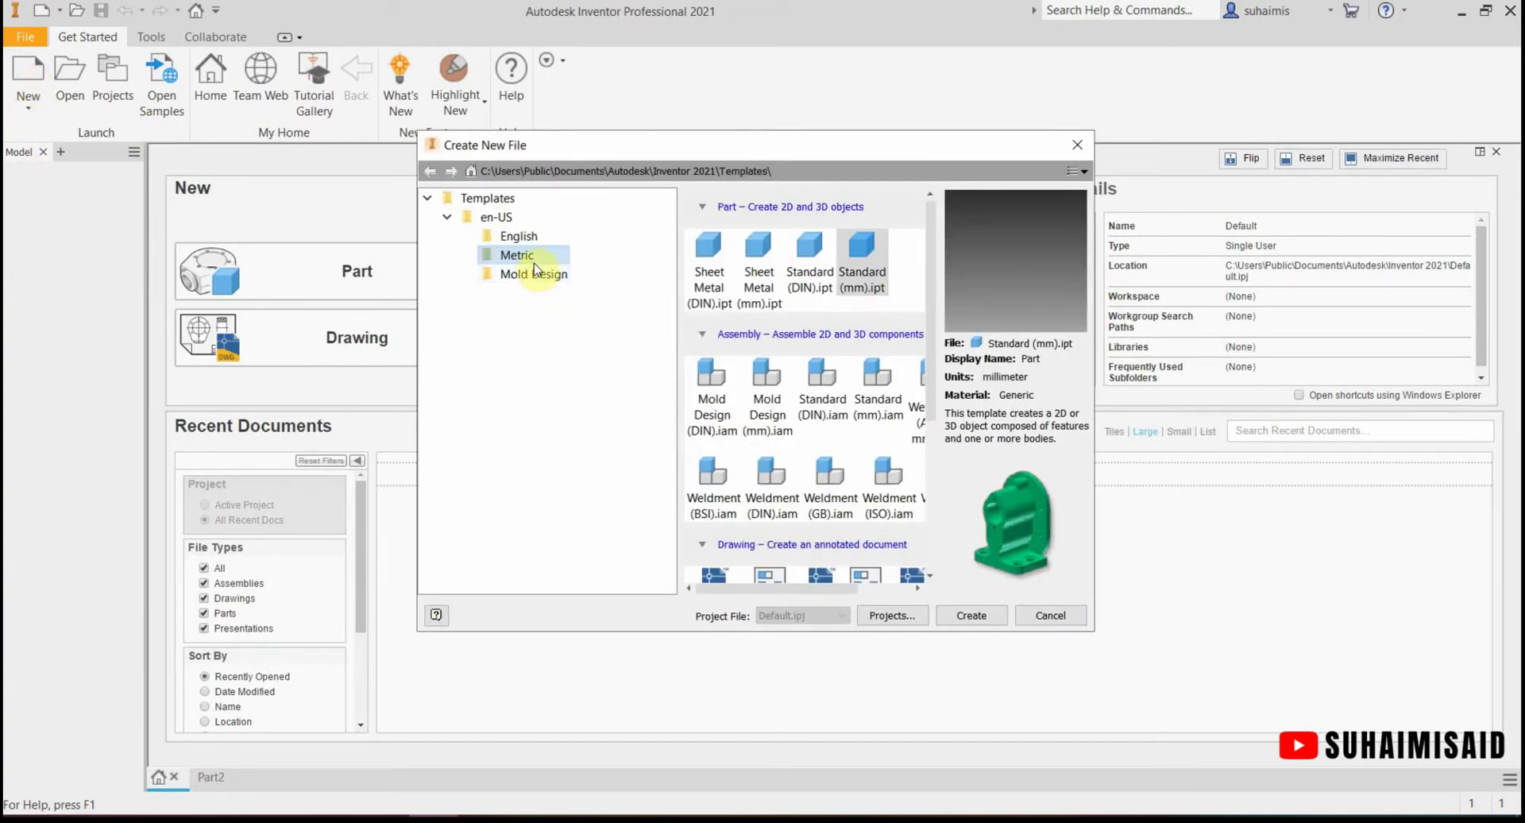
{"action": "left_click", "coordinate": [870, 266]}
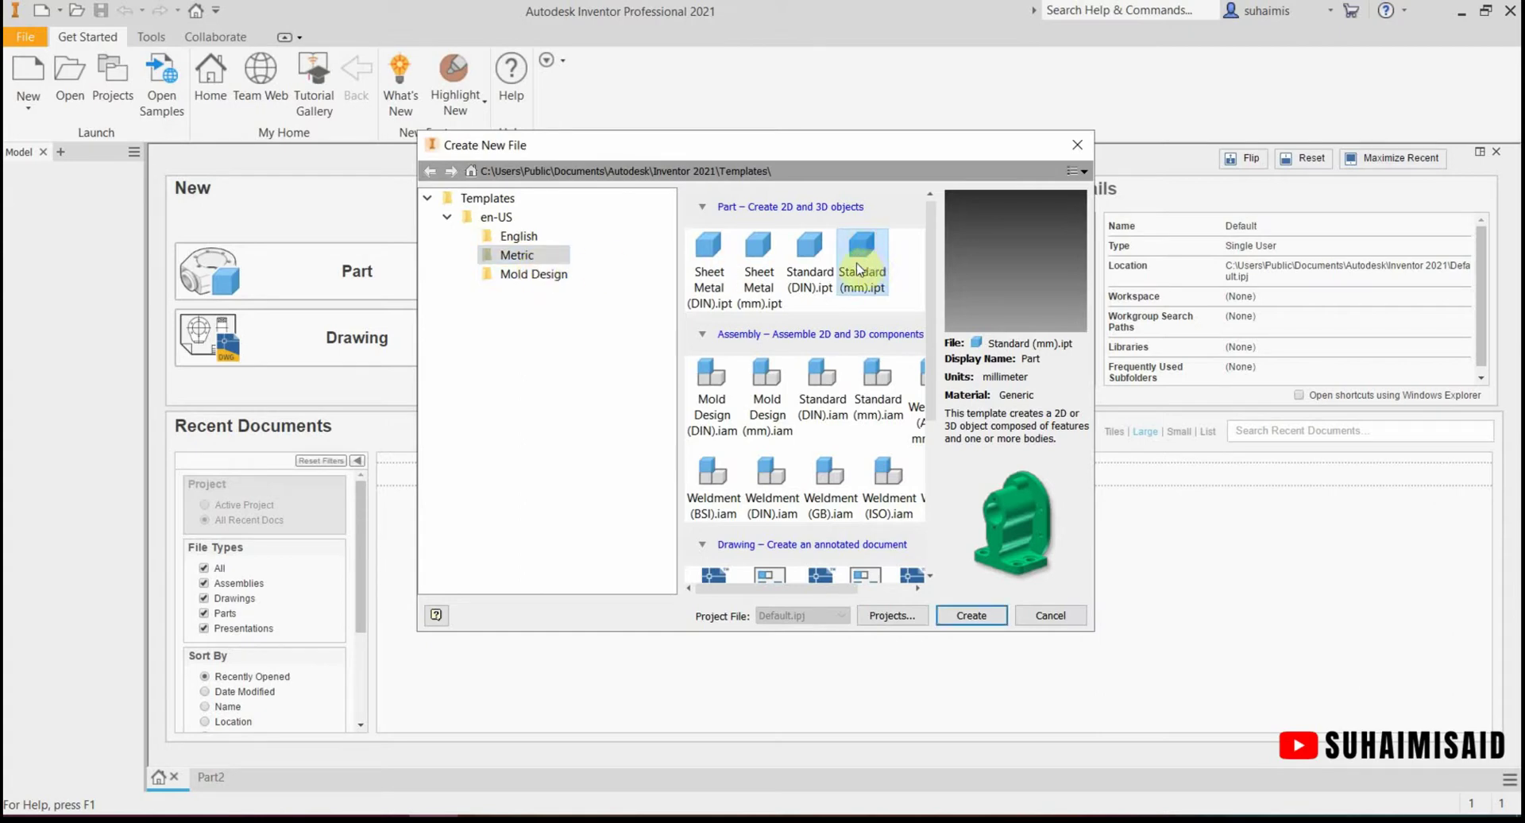
{"action": "left_click", "coordinate": [971, 616]}
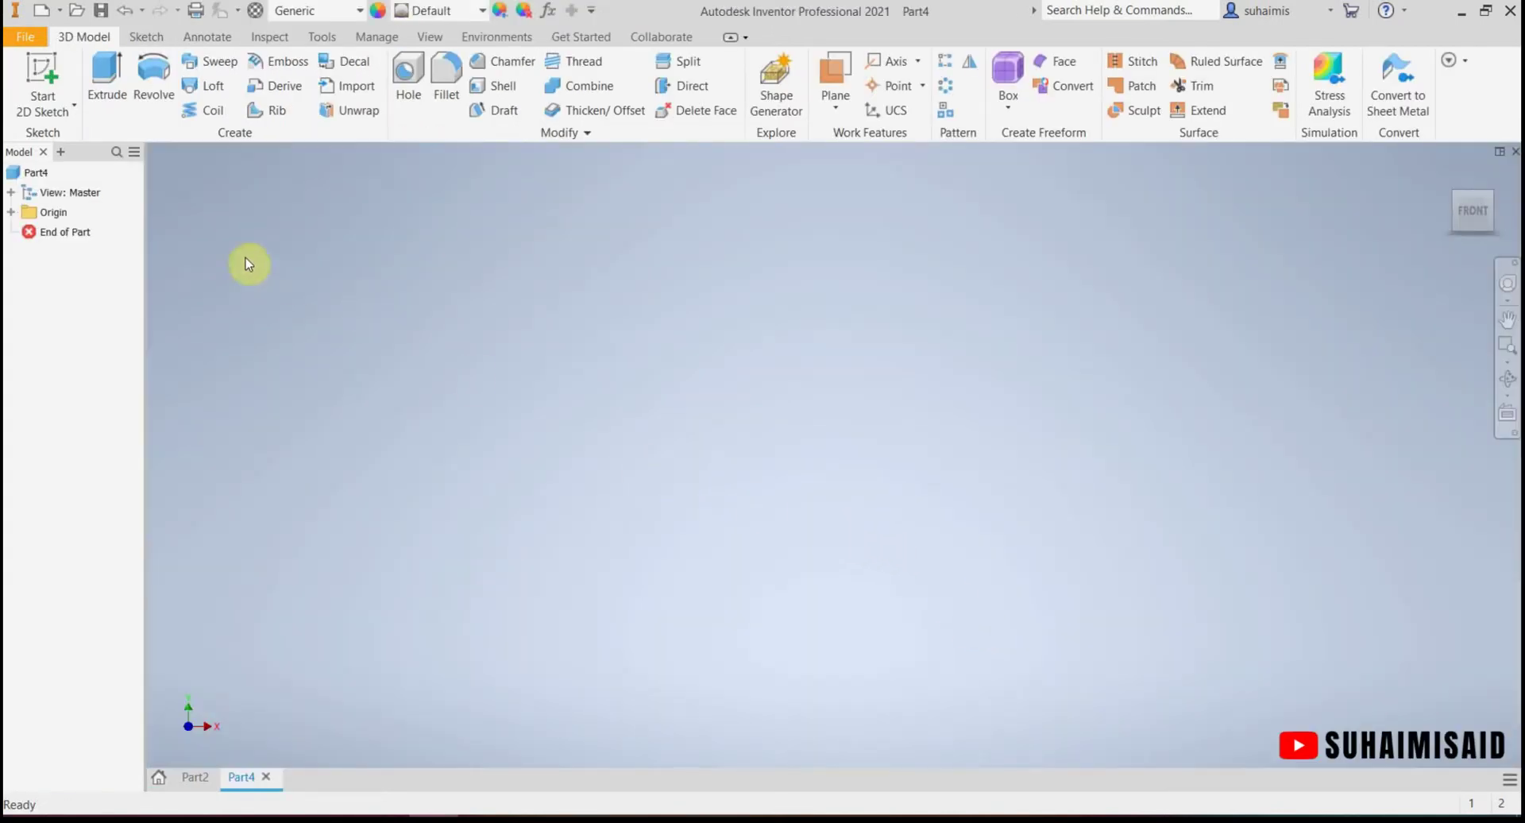
Step: Start a 2D sketch on the front (XY) plane and draw a two-point rectangle about 11.3 mm wide with one corner at the origin
{"action": "left_click", "coordinate": [47, 80]}
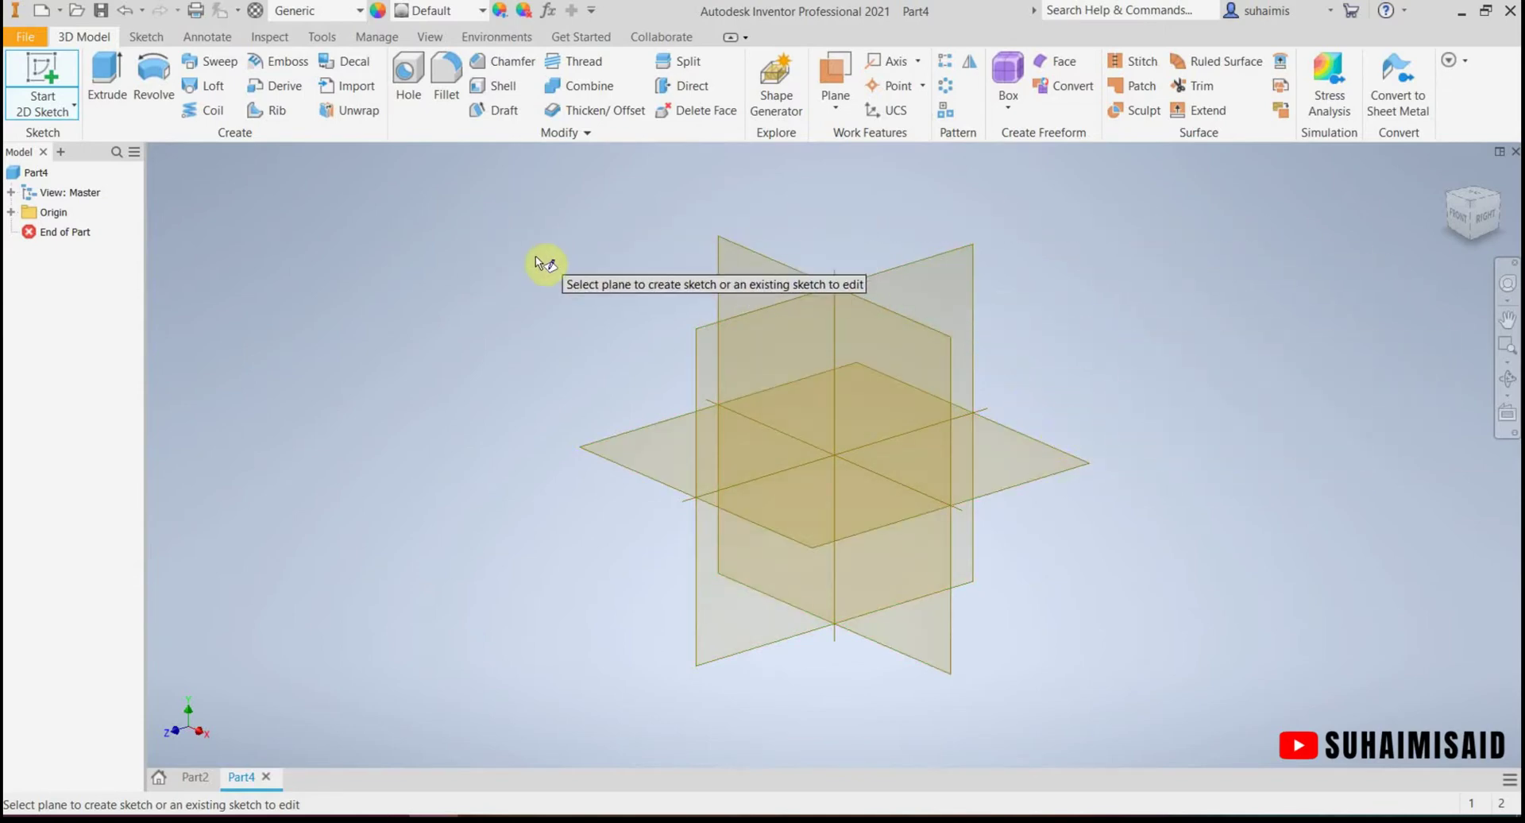
{"action": "left_click", "coordinate": [741, 270]}
{"action": "mouse_move", "coordinate": [776, 347]}
{"action": "middle_mouse_down"}
{"action": "mouse_move", "coordinate": [633, 452]}
{"action": "mouse_move", "coordinate": [612, 585]}
{"action": "middle_mouse_up"}
{"action": "left_click", "coordinate": [252, 75]}
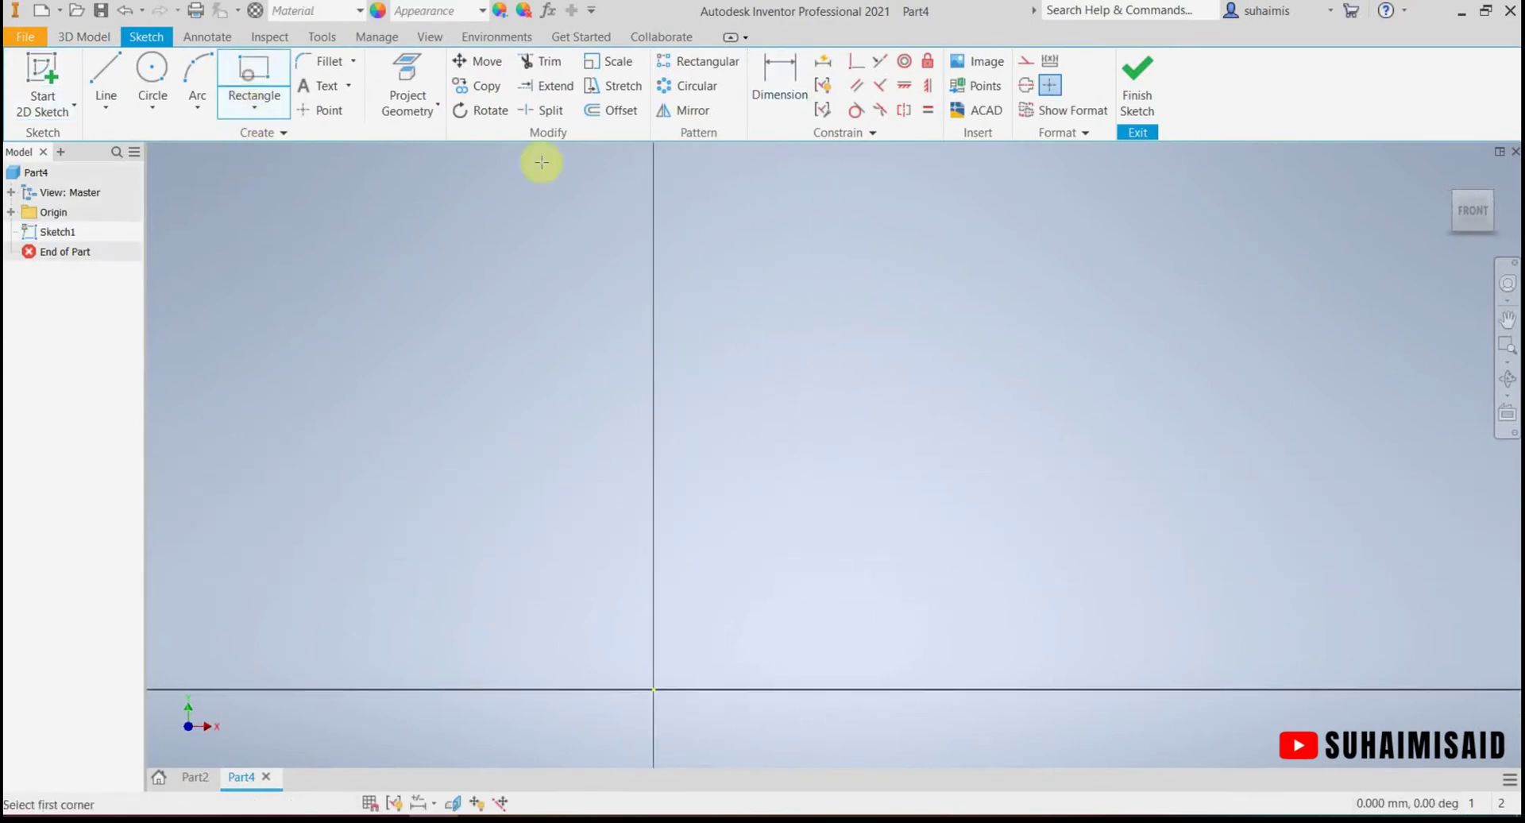
{"action": "left_click", "coordinate": [653, 688]}
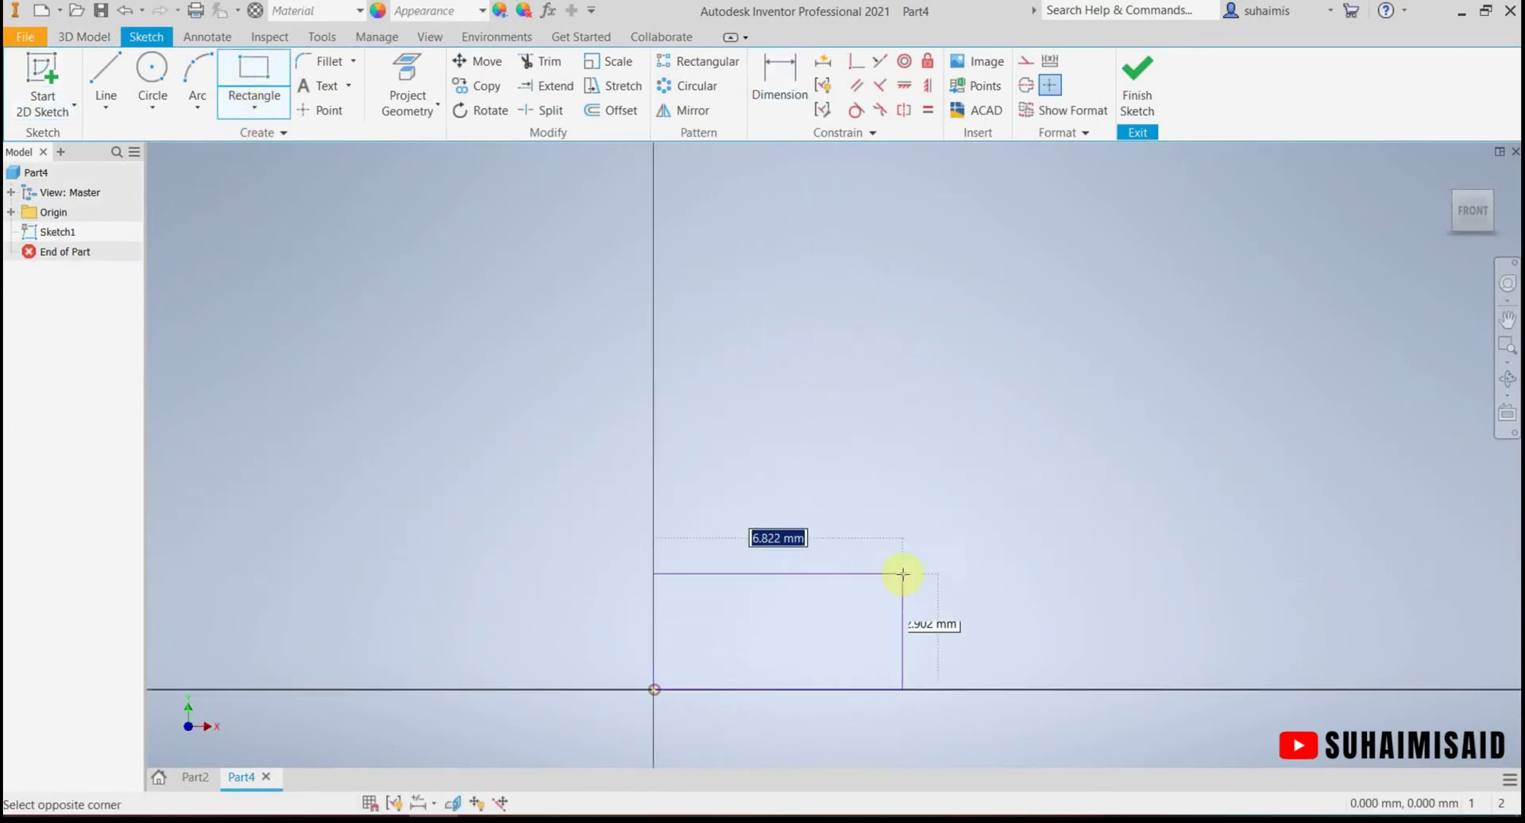
{"action": "left_click", "coordinate": [1041, 281]}
Step: Dimension the rectangle's width and height to 20 mm each and finish the sketch
{"action": "left_click", "coordinate": [777, 87]}
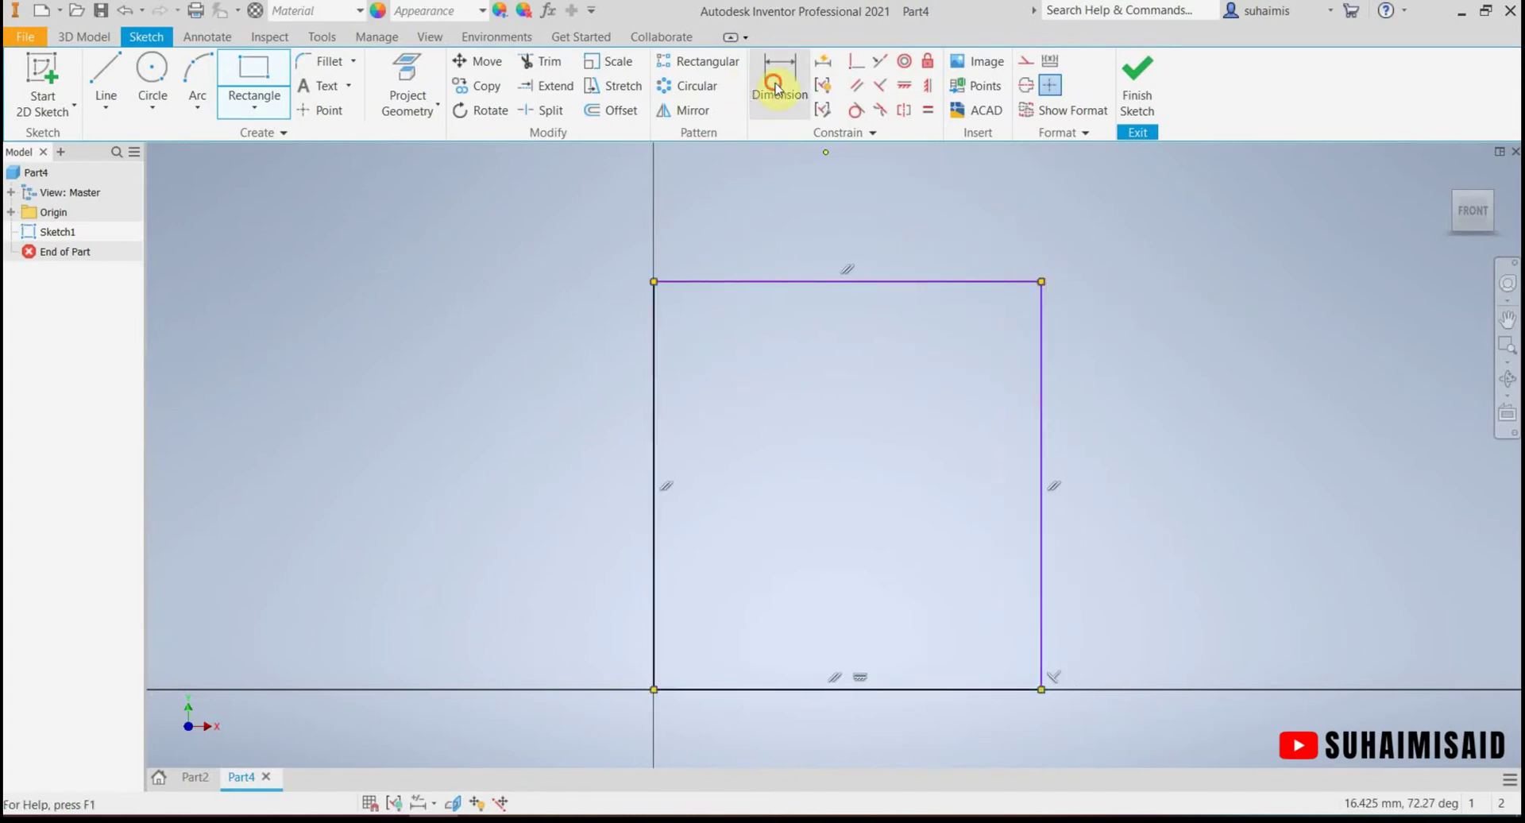
{"action": "left_click", "coordinate": [869, 282]}
{"action": "left_click", "coordinate": [872, 246]}
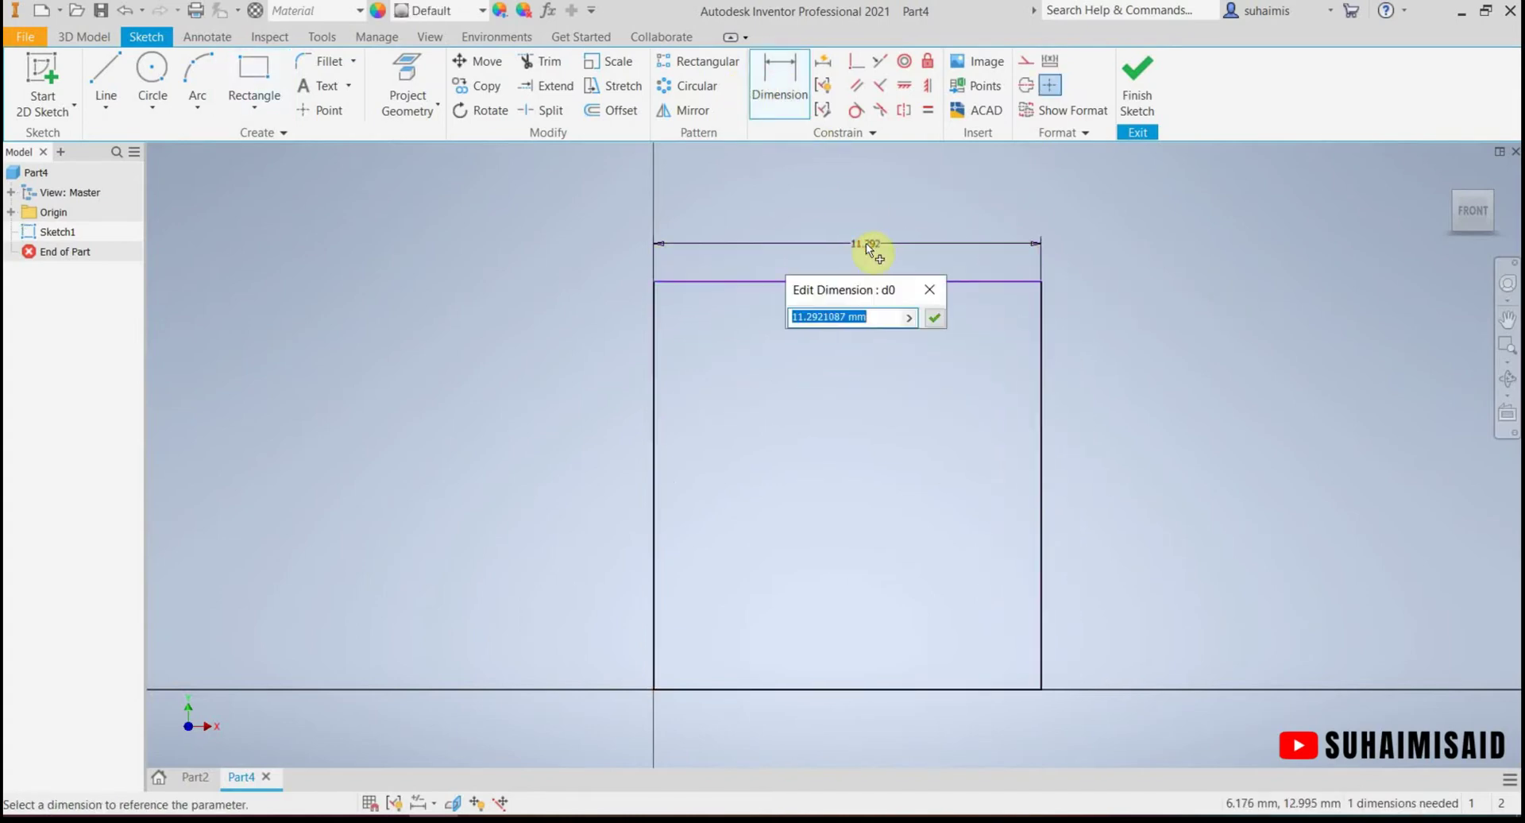
{"action": "type", "text": "20"}
{"action": "key", "text": "Return"}
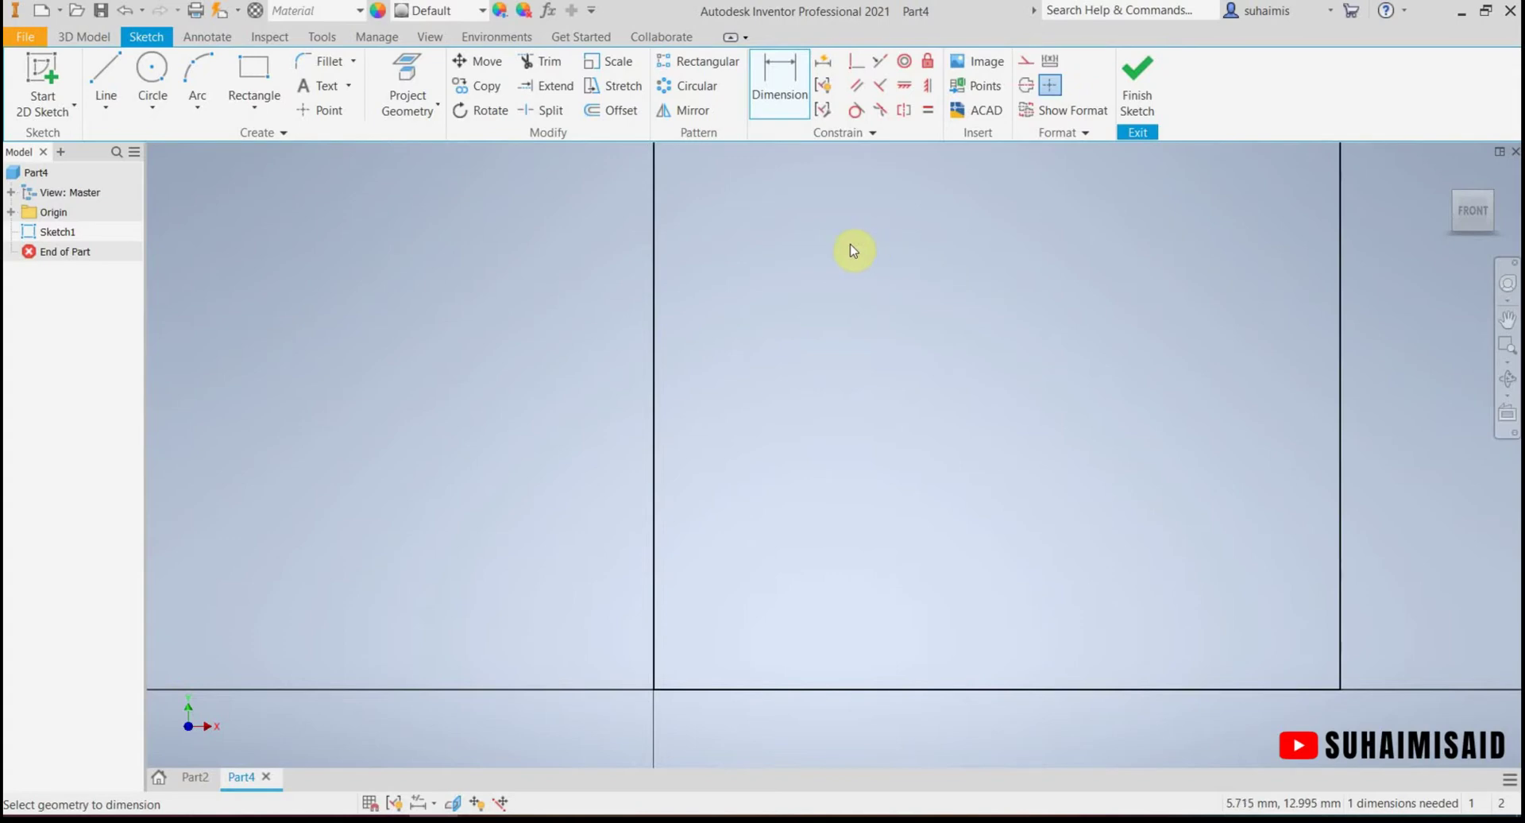
{"action": "key", "text": "Home"}
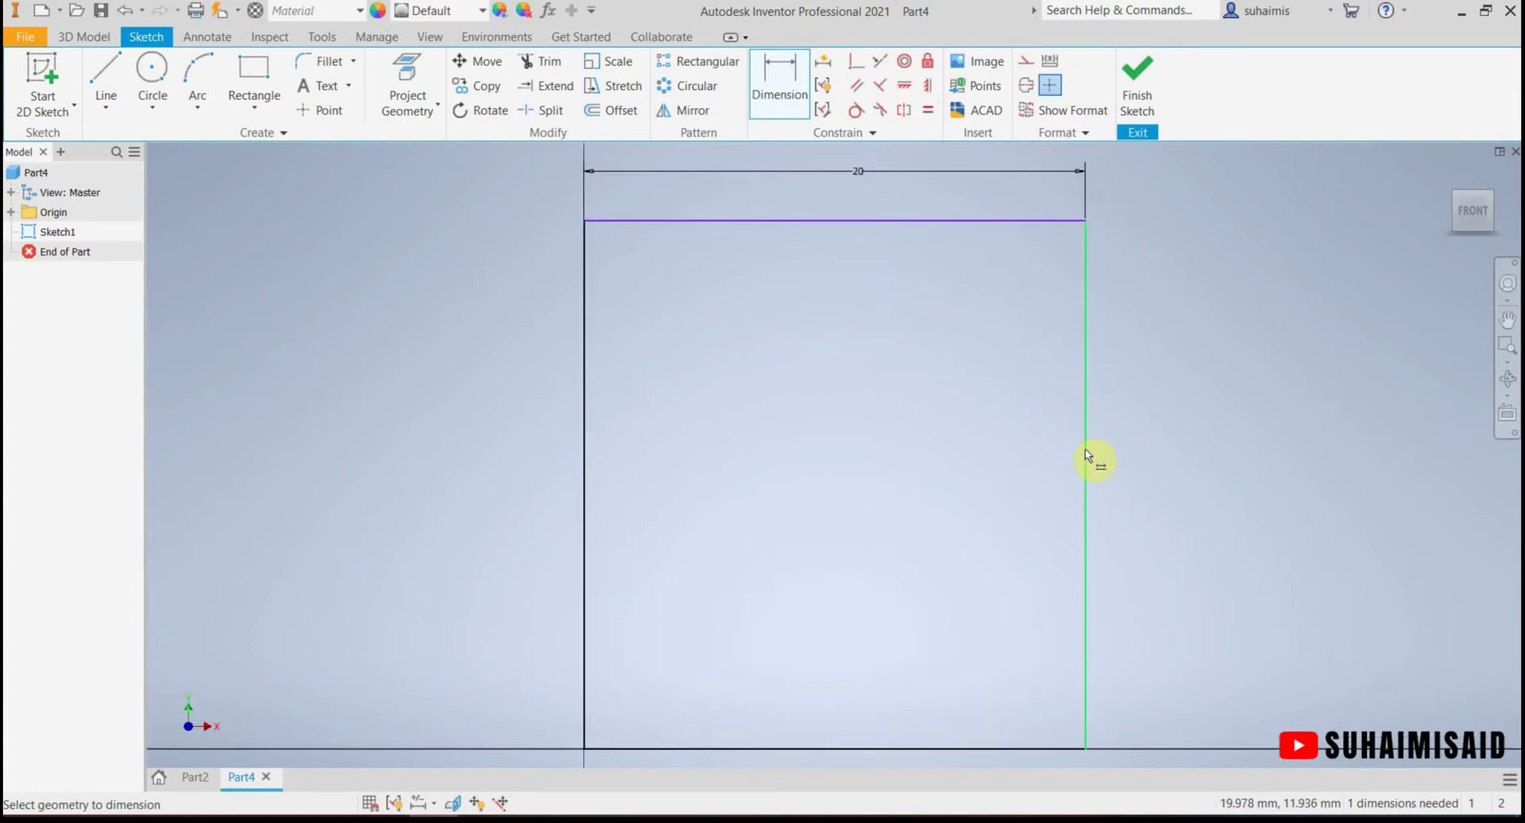
{"action": "left_click", "coordinate": [1086, 454]}
{"action": "left_click", "coordinate": [1183, 465]}
{"action": "type", "text": "20"}
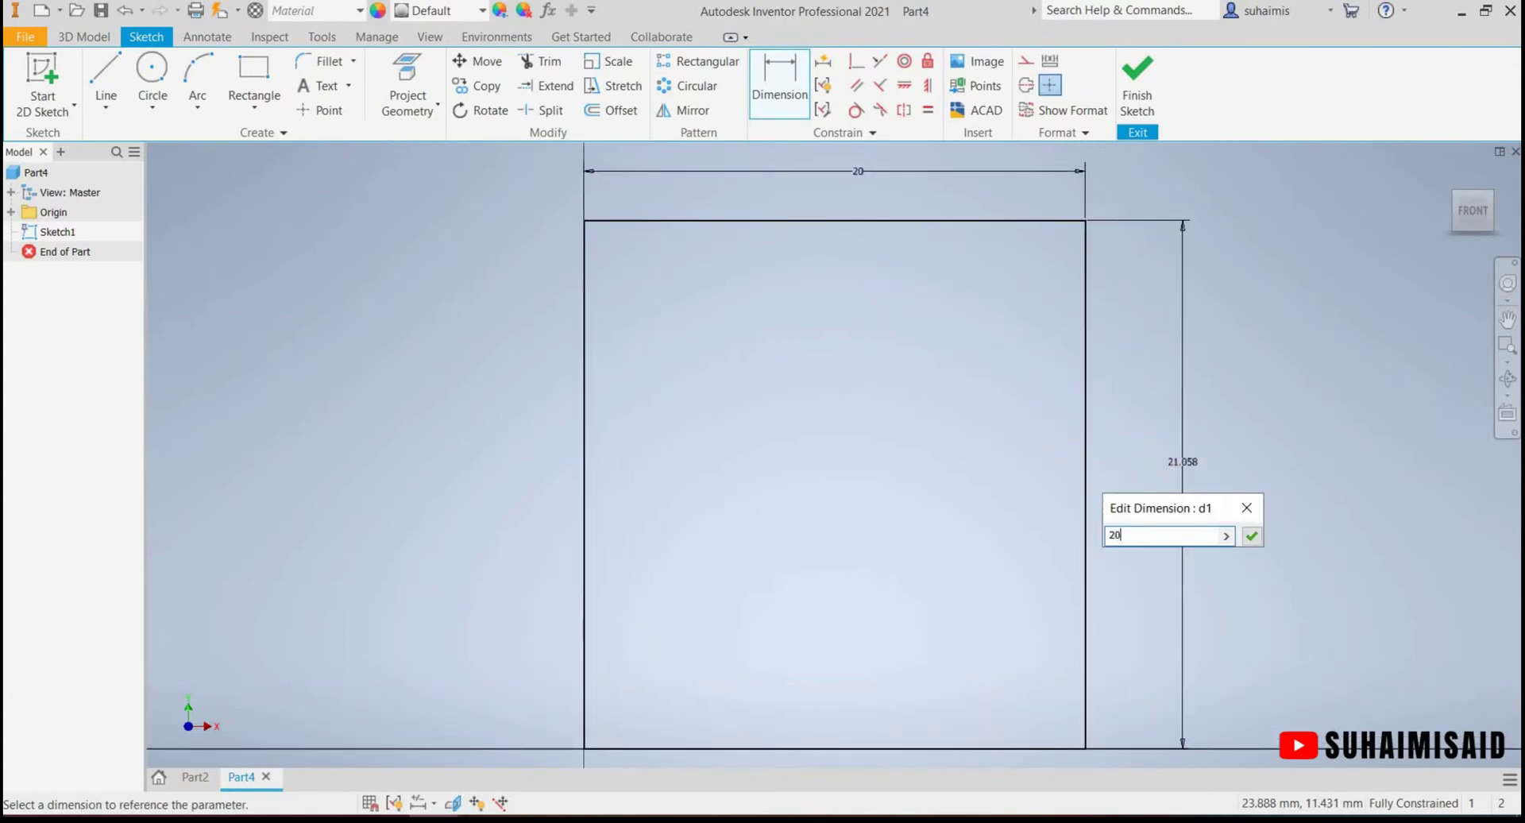
{"action": "key", "text": "Return"}
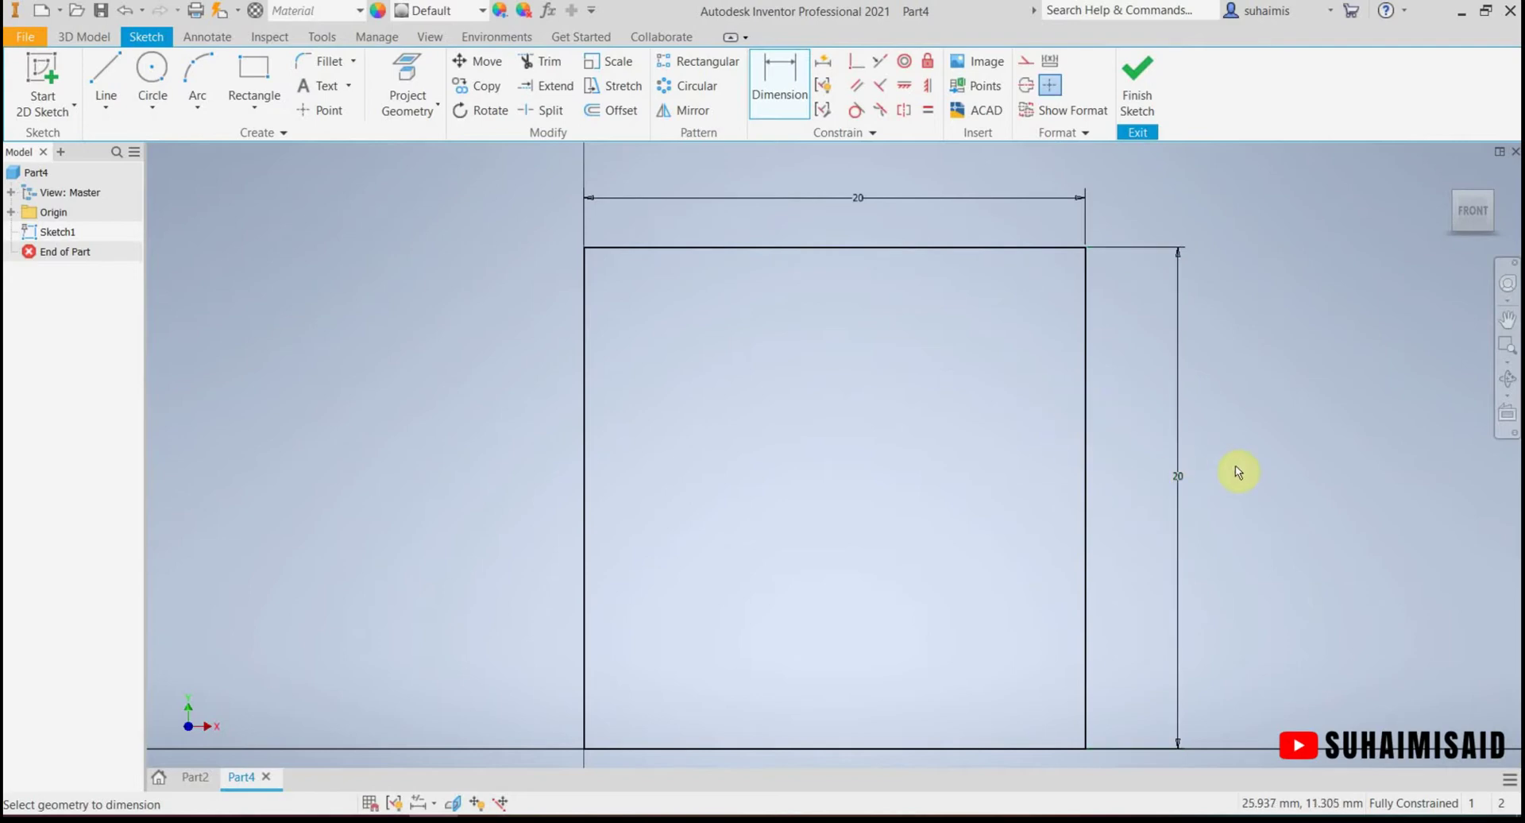
{"action": "left_click", "coordinate": [1136, 111]}
Step: Extrude the square profile 20 mm into a solid cube
{"action": "middle_click_drag", "start_coordinate": [942, 341], "coordinate": [937, 418]}
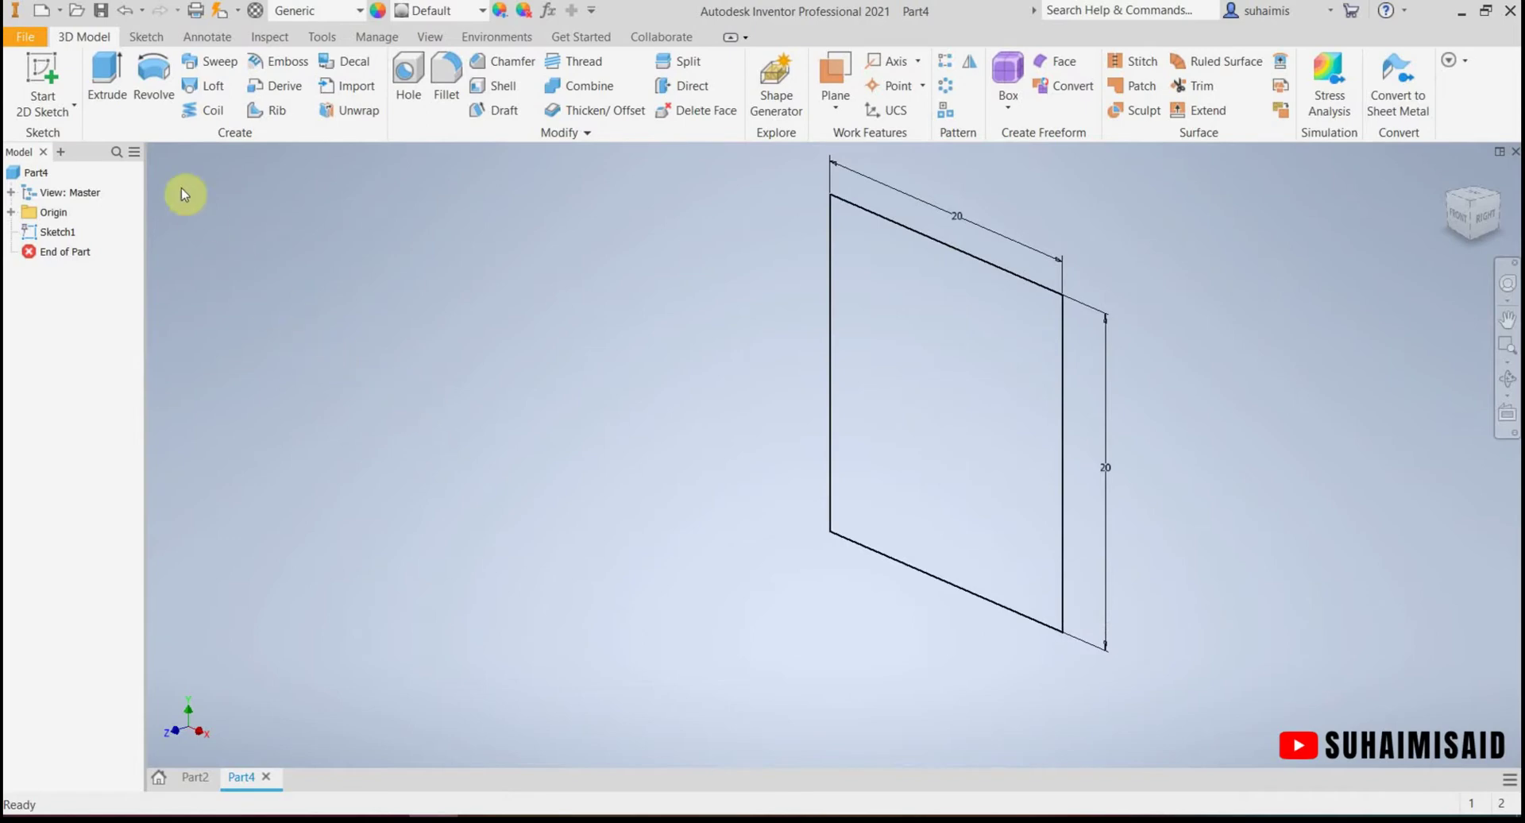
{"action": "left_click", "coordinate": [115, 96]}
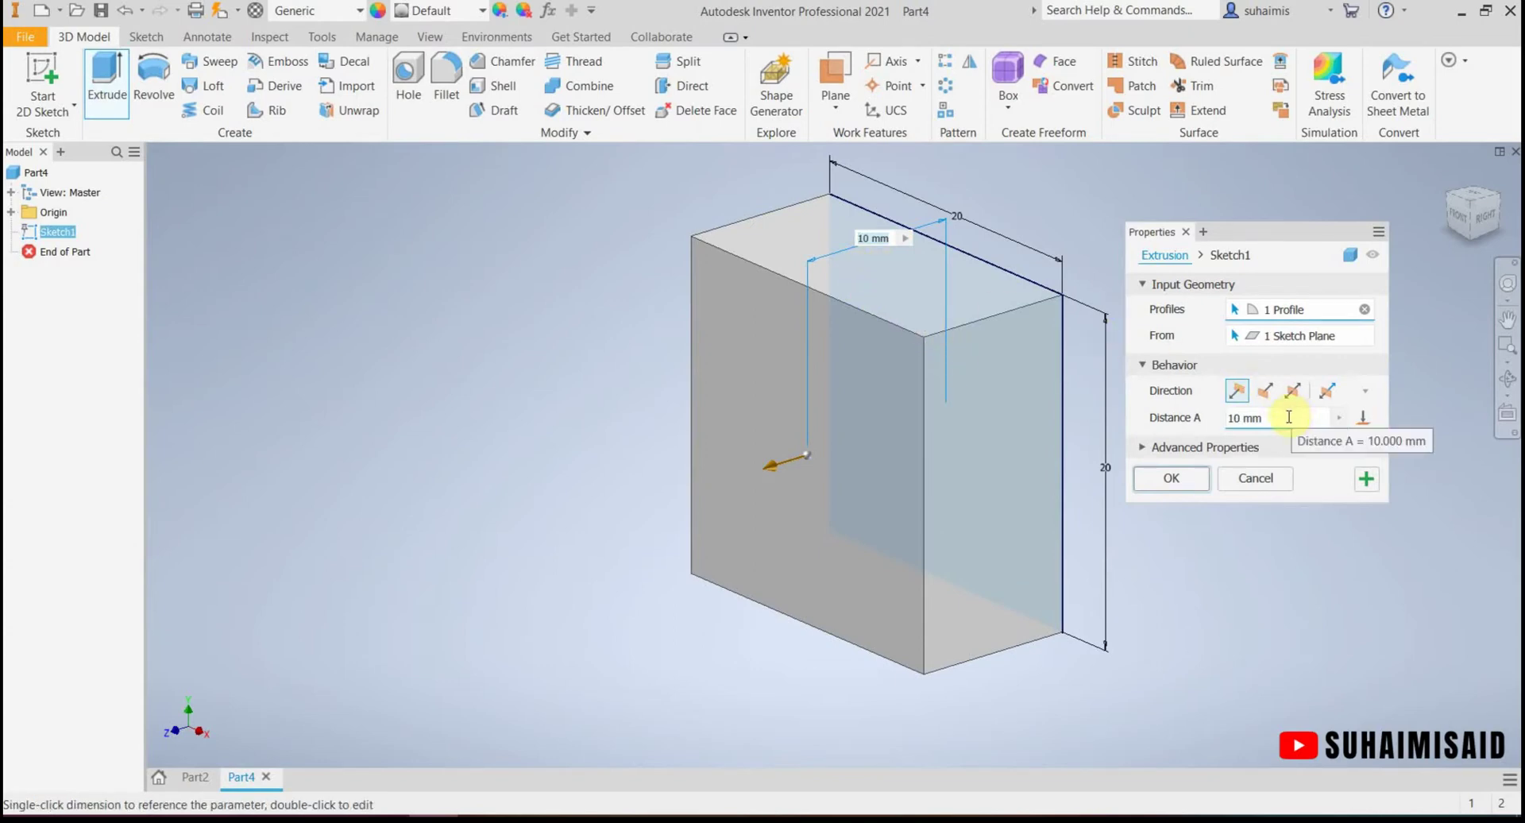
{"action": "double_click", "coordinate": [1240, 417]}
{"action": "type", "text": "20"}
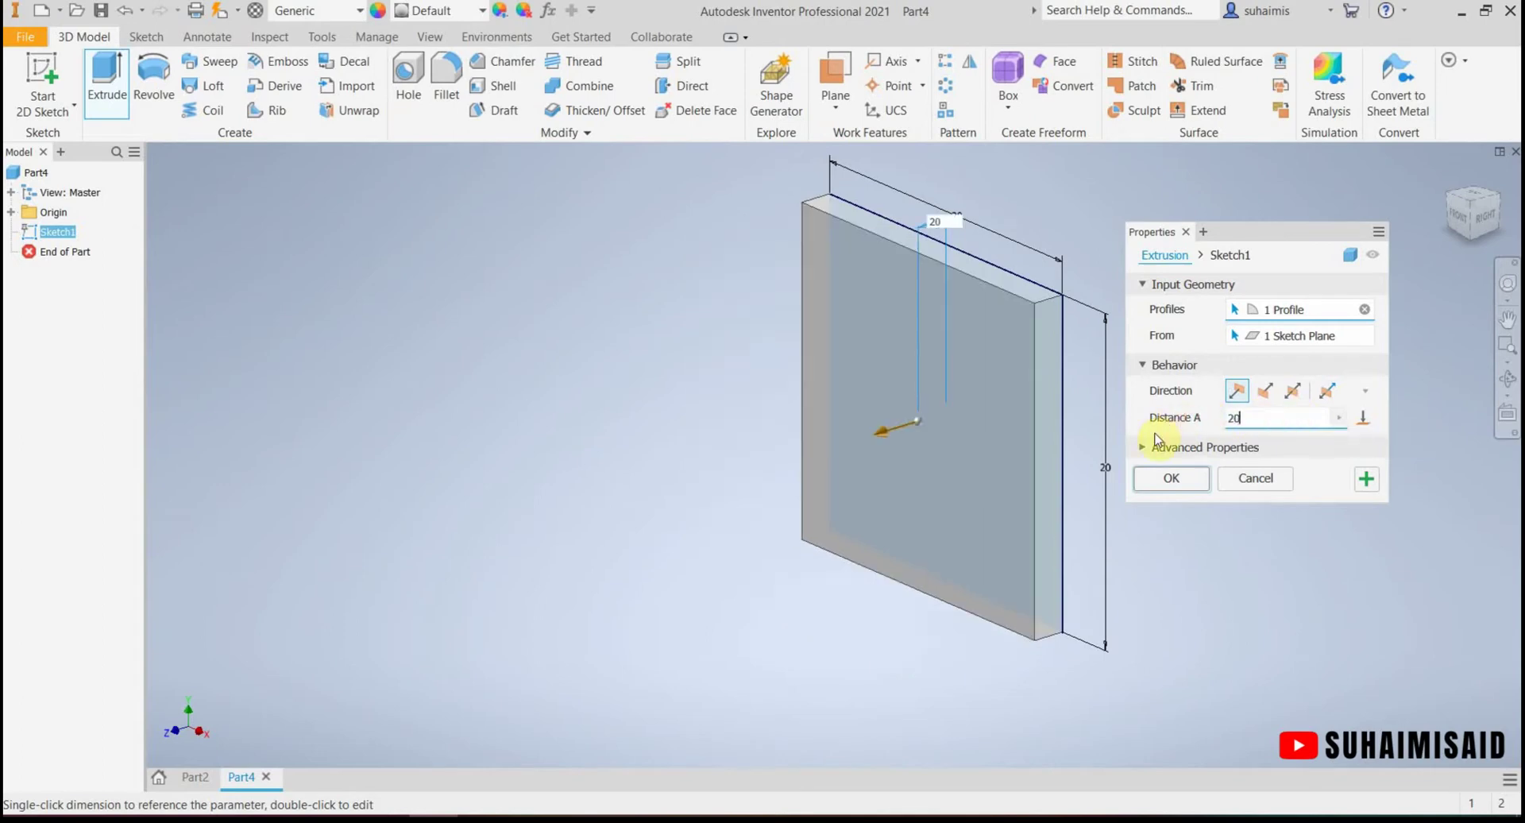
{"action": "left_click", "coordinate": [1148, 477]}
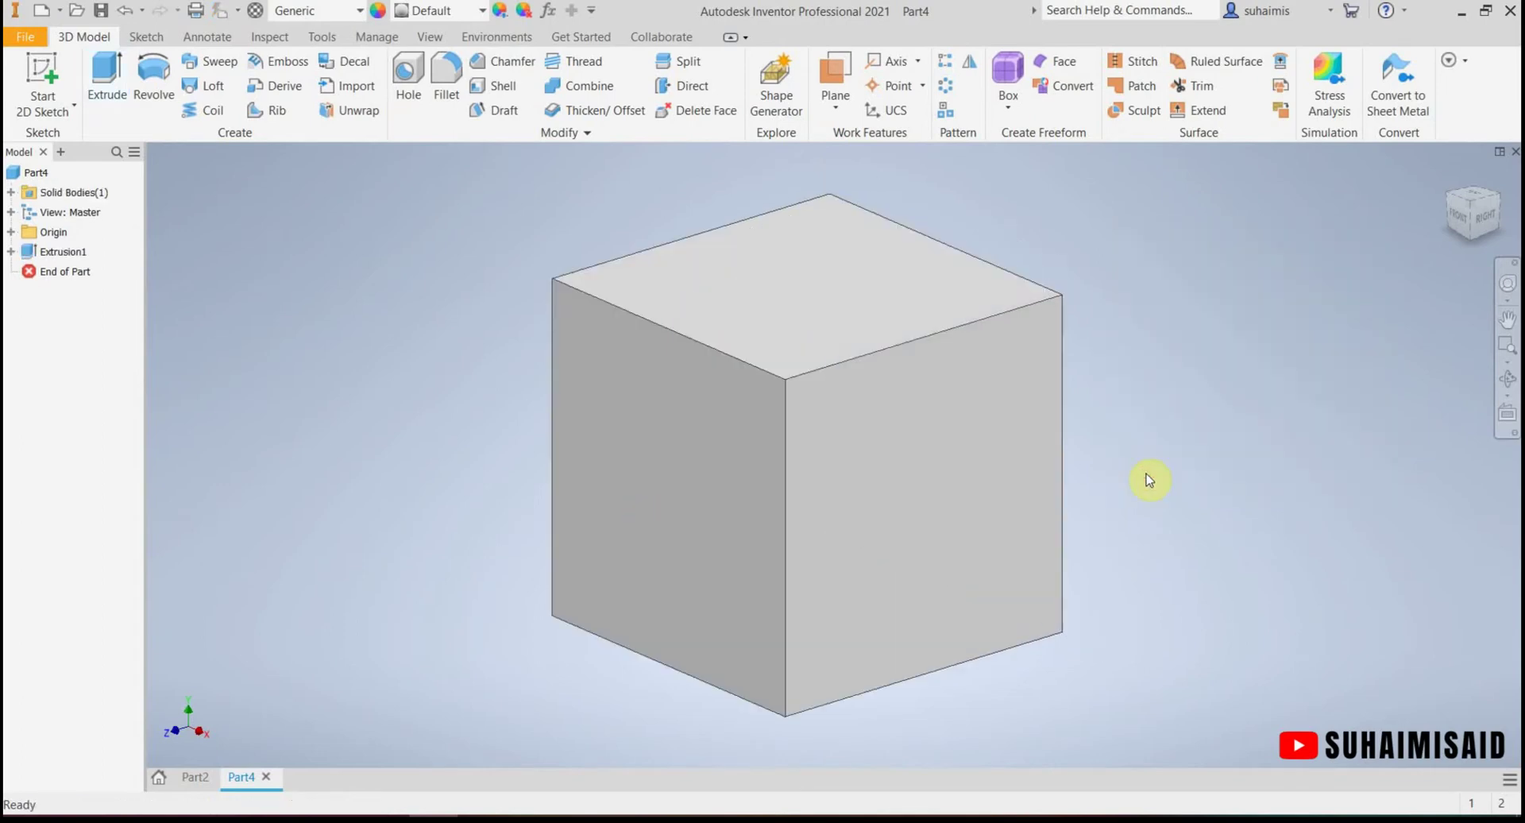
Step: Start the Fillet command and review its edge, face and full round types, ending on the edge fillet options
{"action": "key", "text": "F2"}
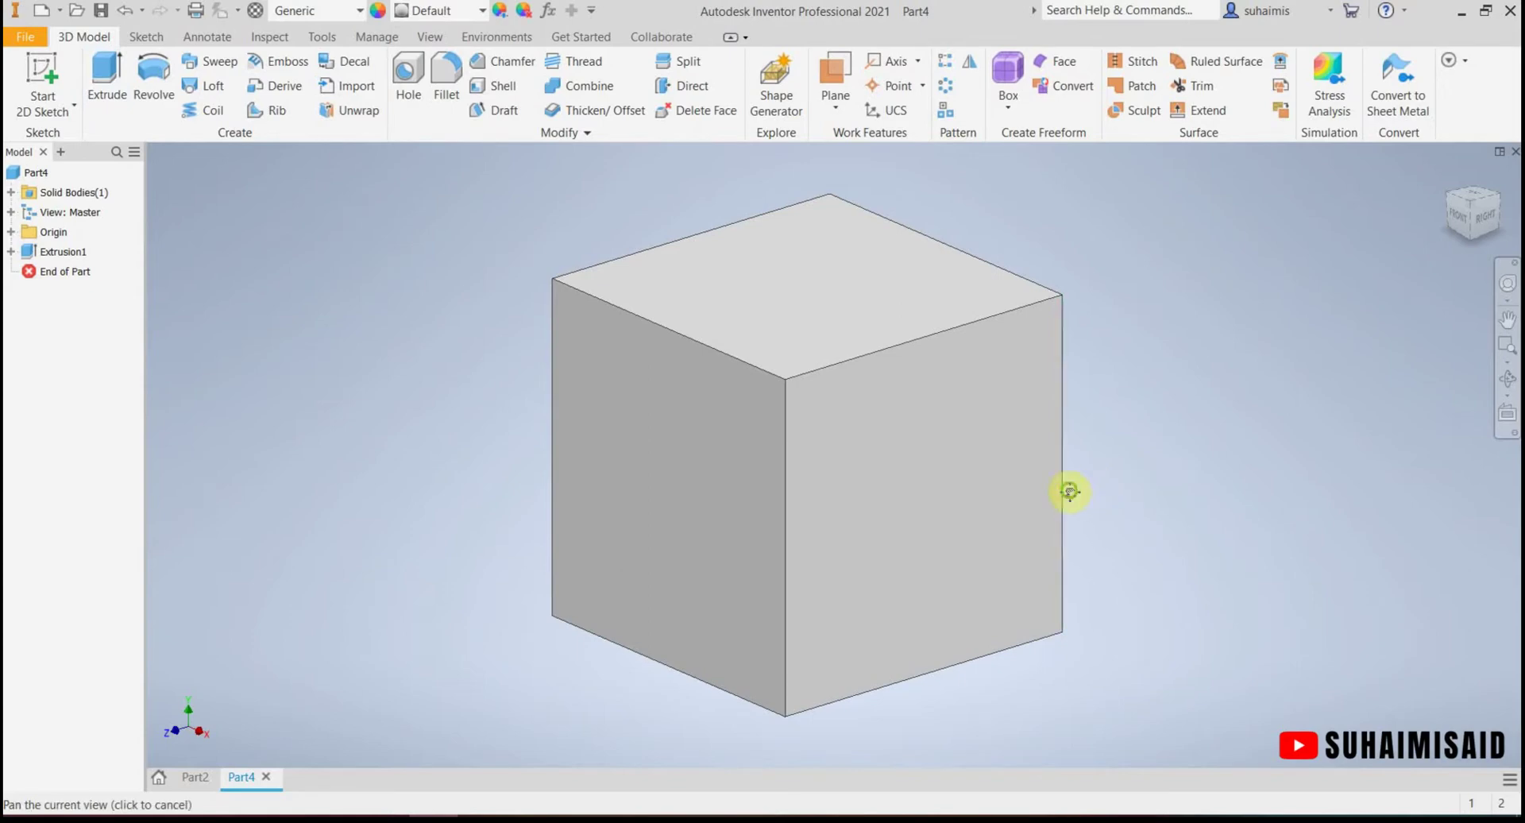
{"action": "left_click_drag", "start_coordinate": [1066, 494], "coordinate": [1279, 492]}
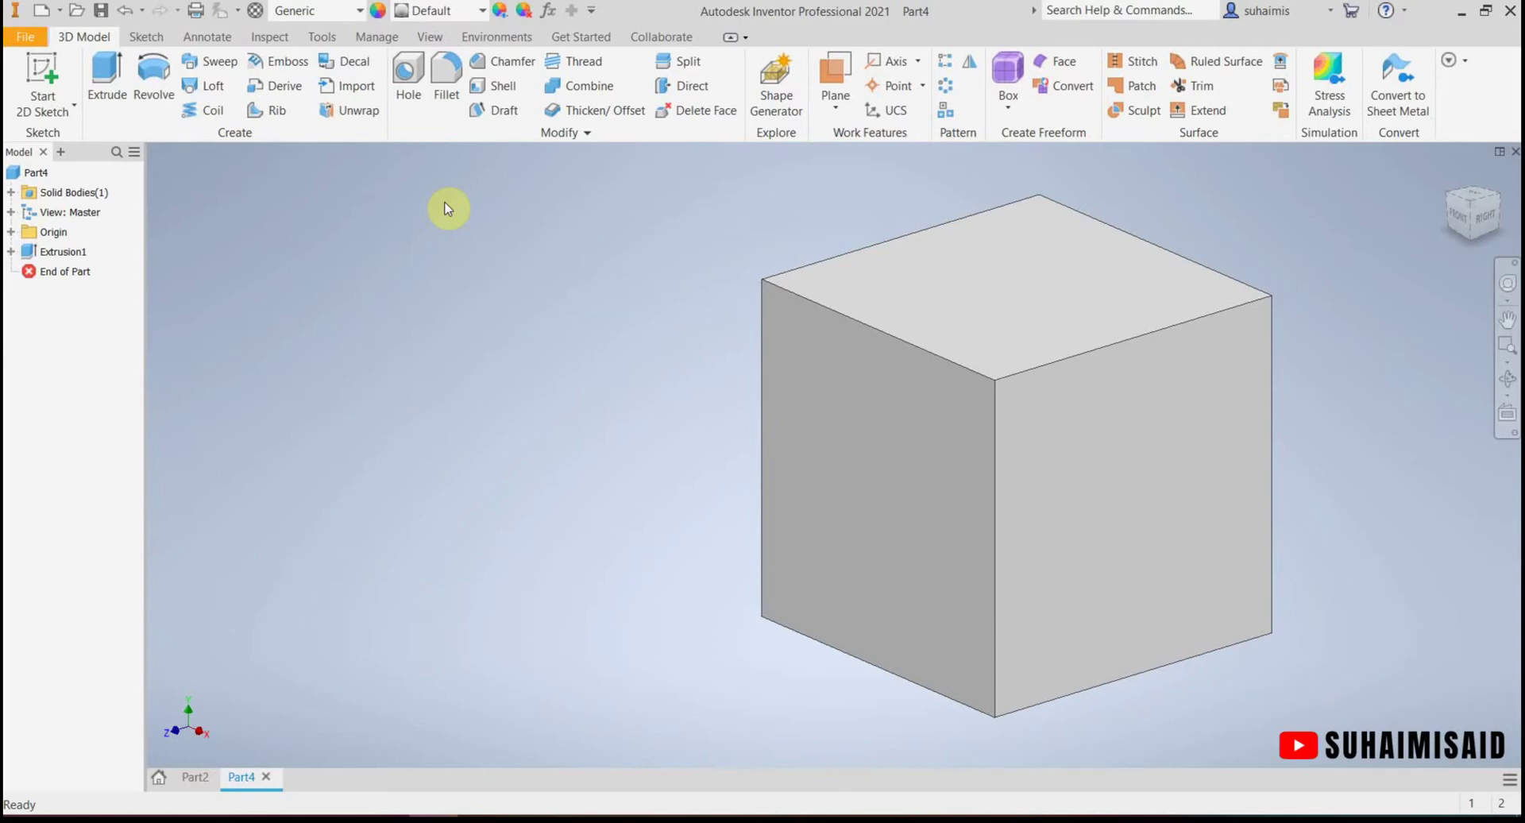
{"action": "left_click", "coordinate": [443, 101]}
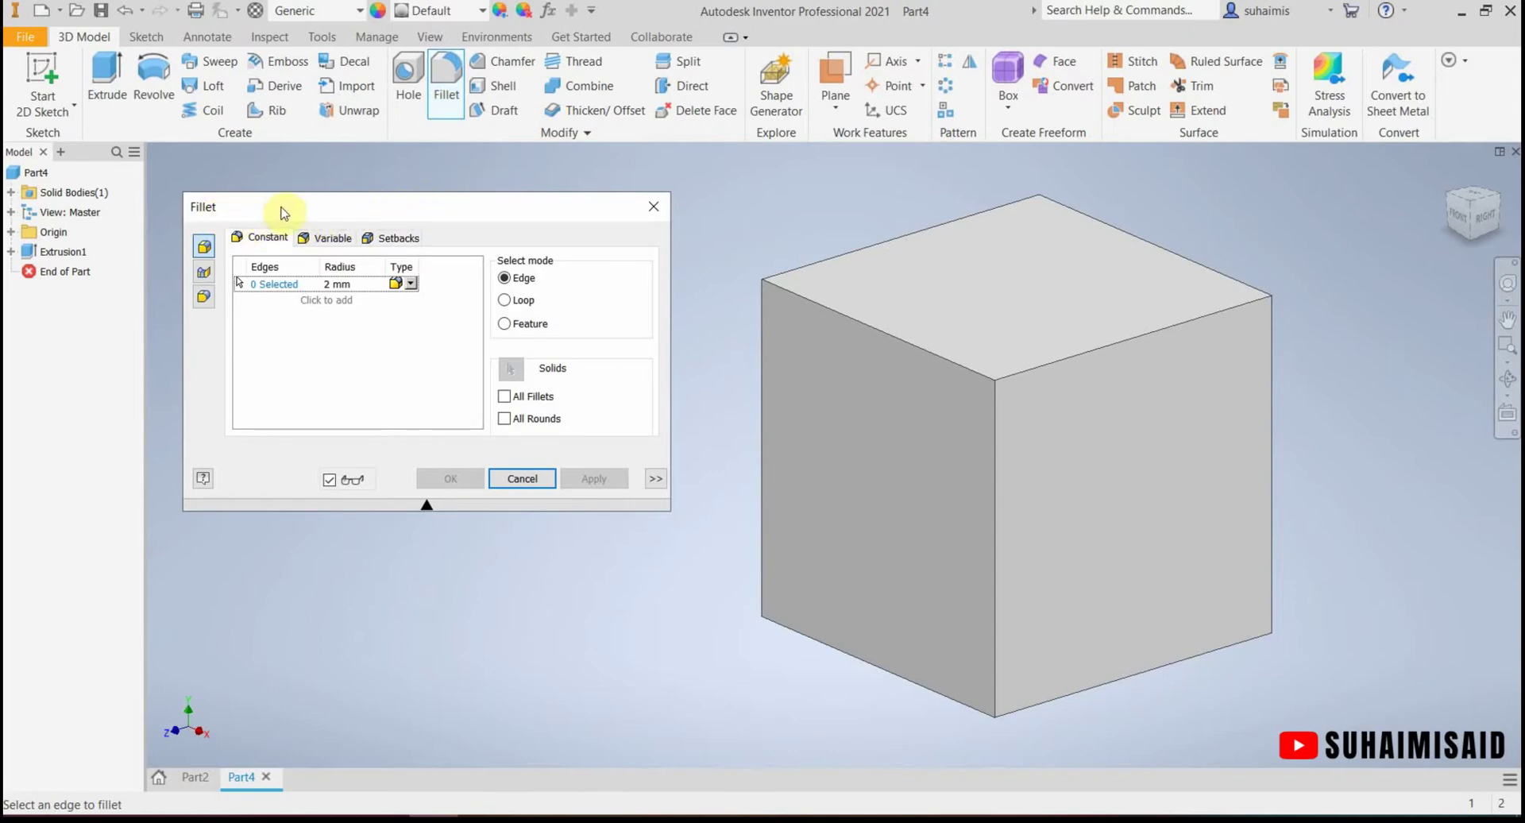
{"action": "left_click_drag", "start_coordinate": [282, 212], "coordinate": [287, 226]}
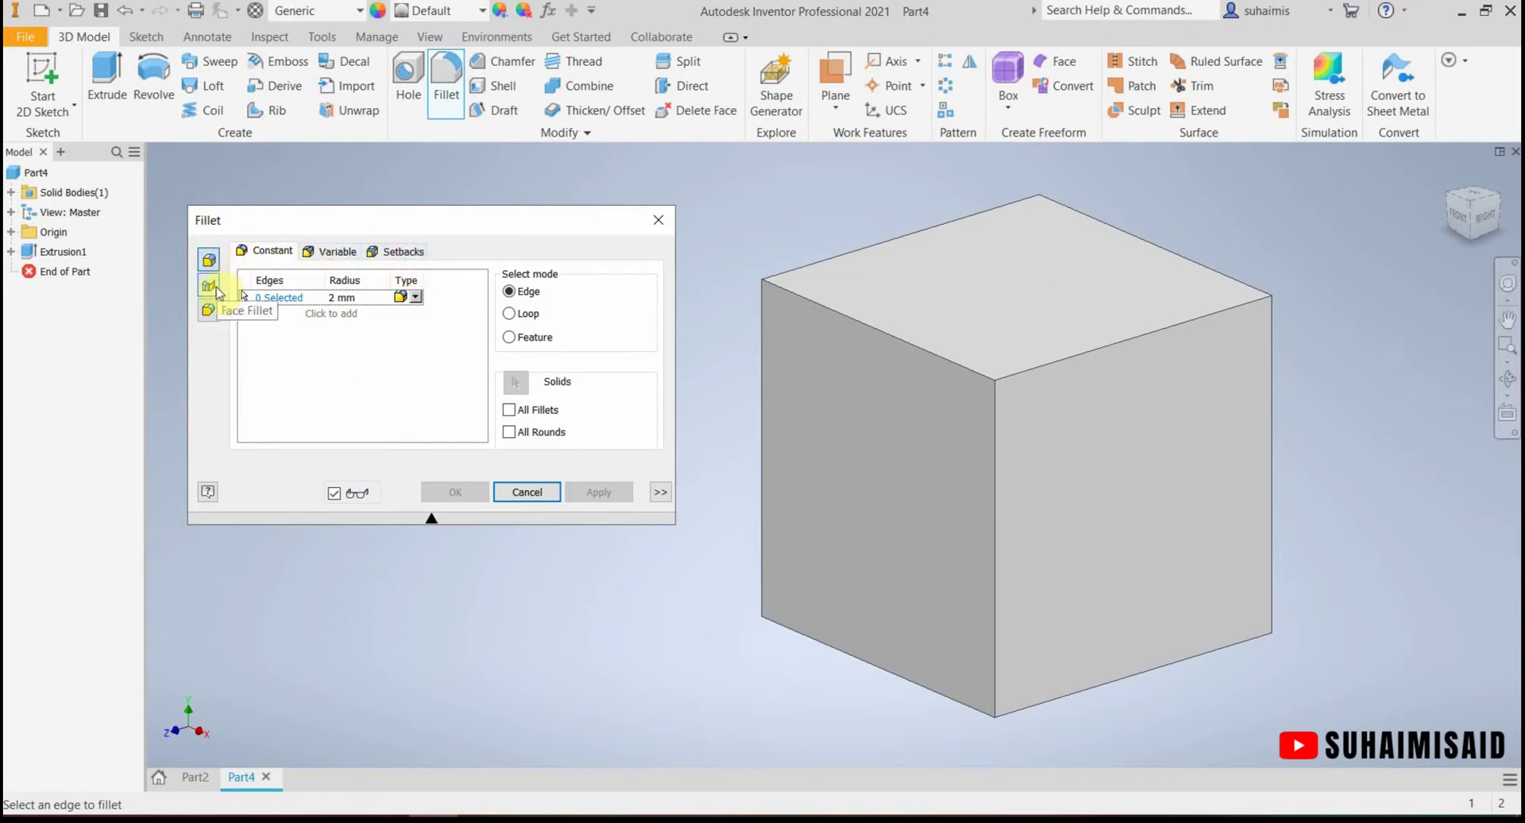
{"action": "left_click", "coordinate": [209, 311]}
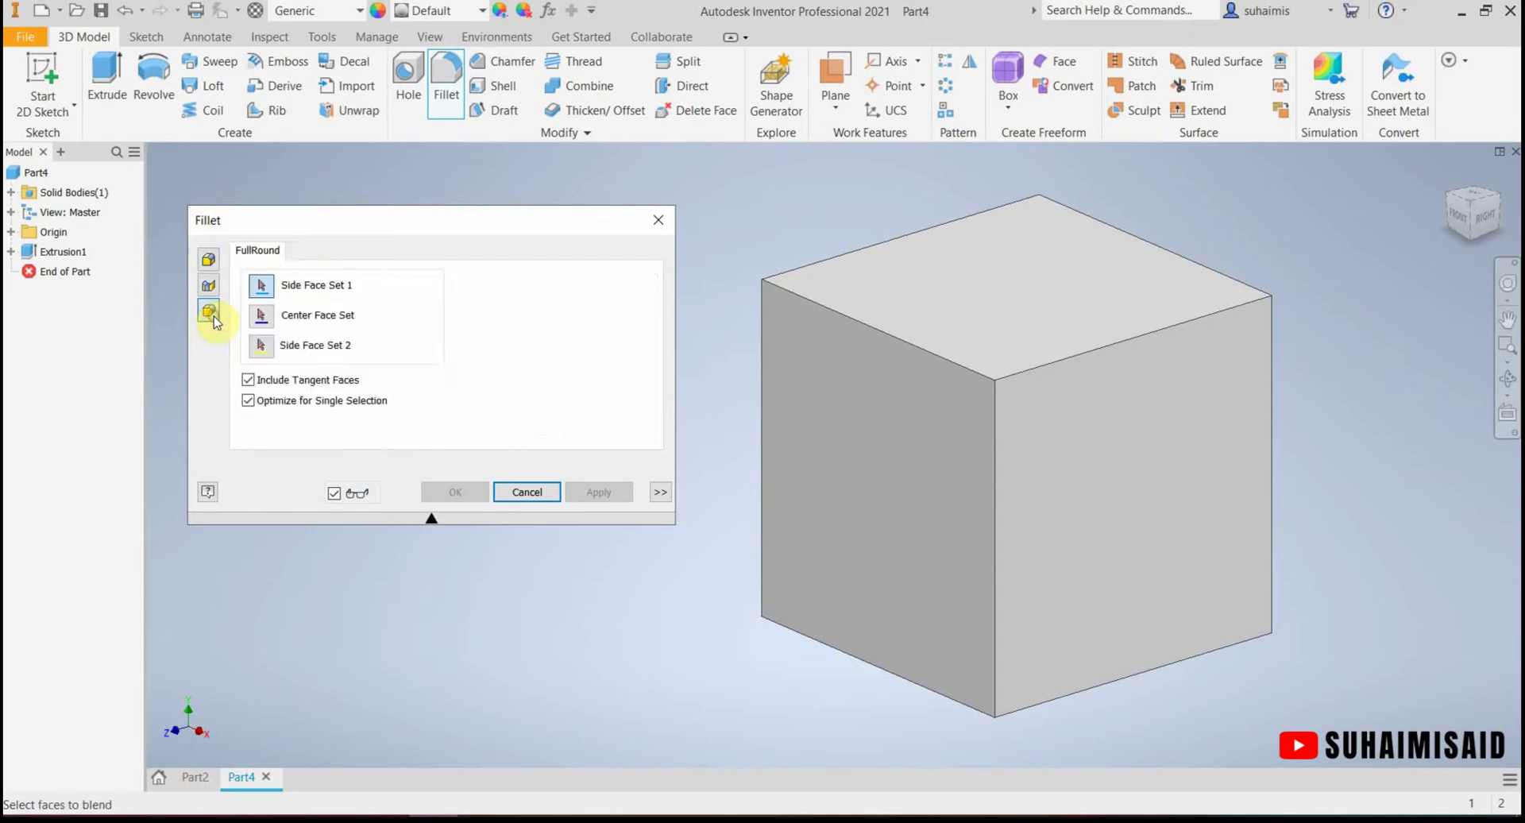
{"action": "left_click", "coordinate": [210, 261]}
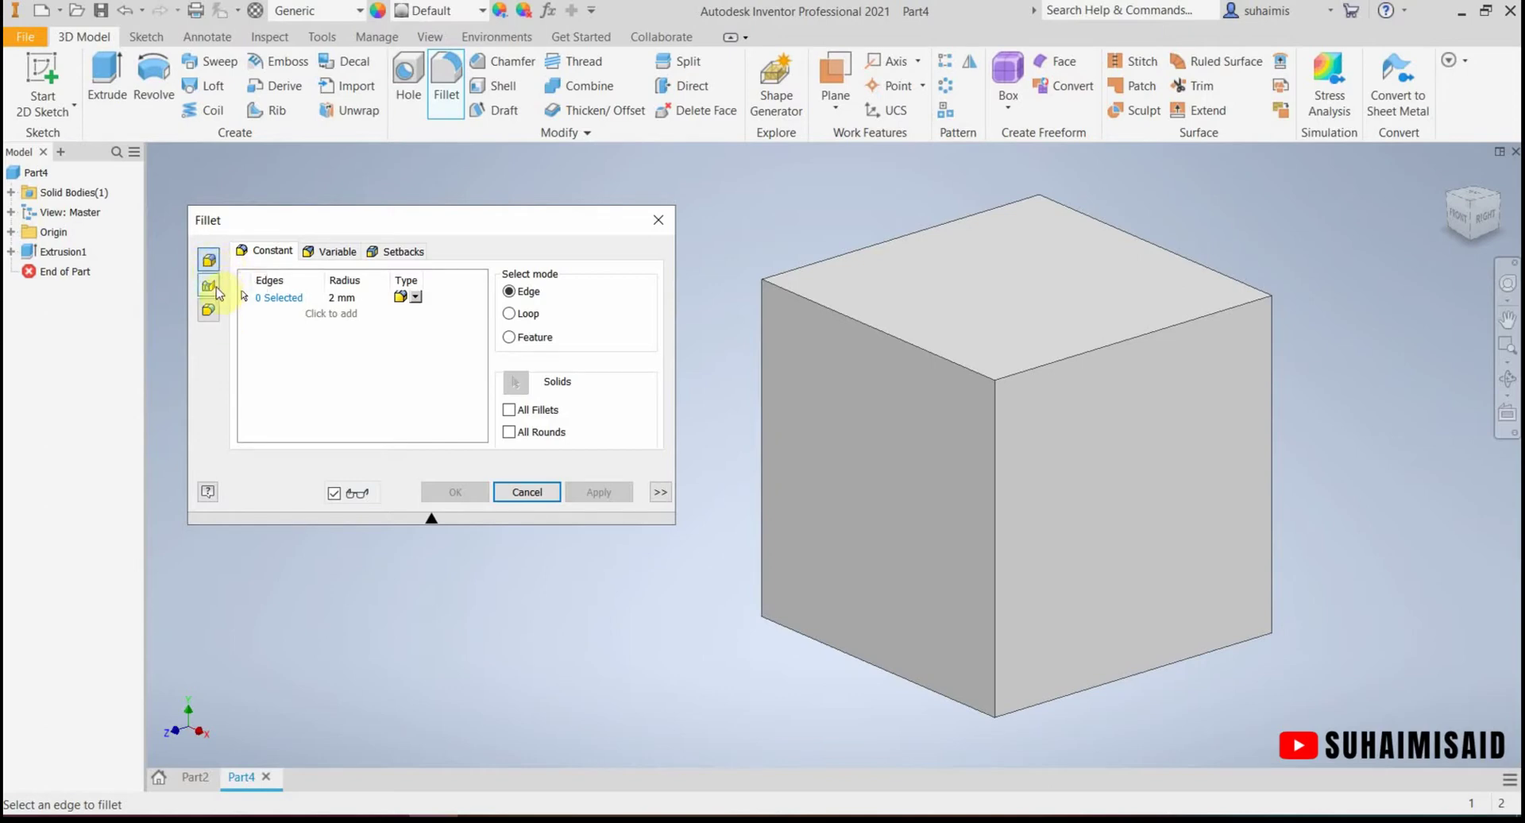
{"action": "left_click", "coordinate": [211, 286]}
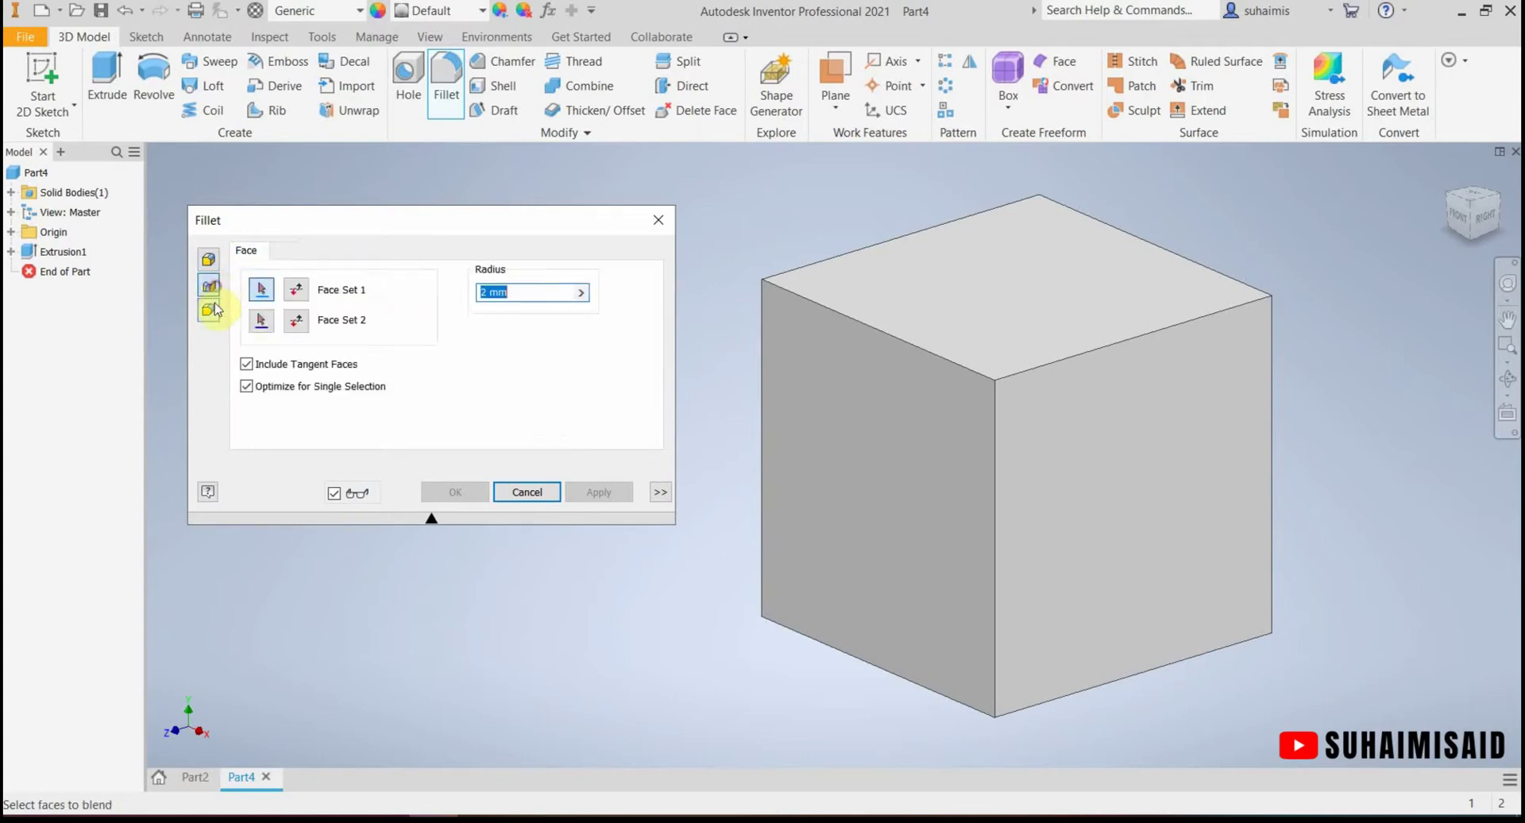
{"action": "left_click", "coordinate": [210, 312]}
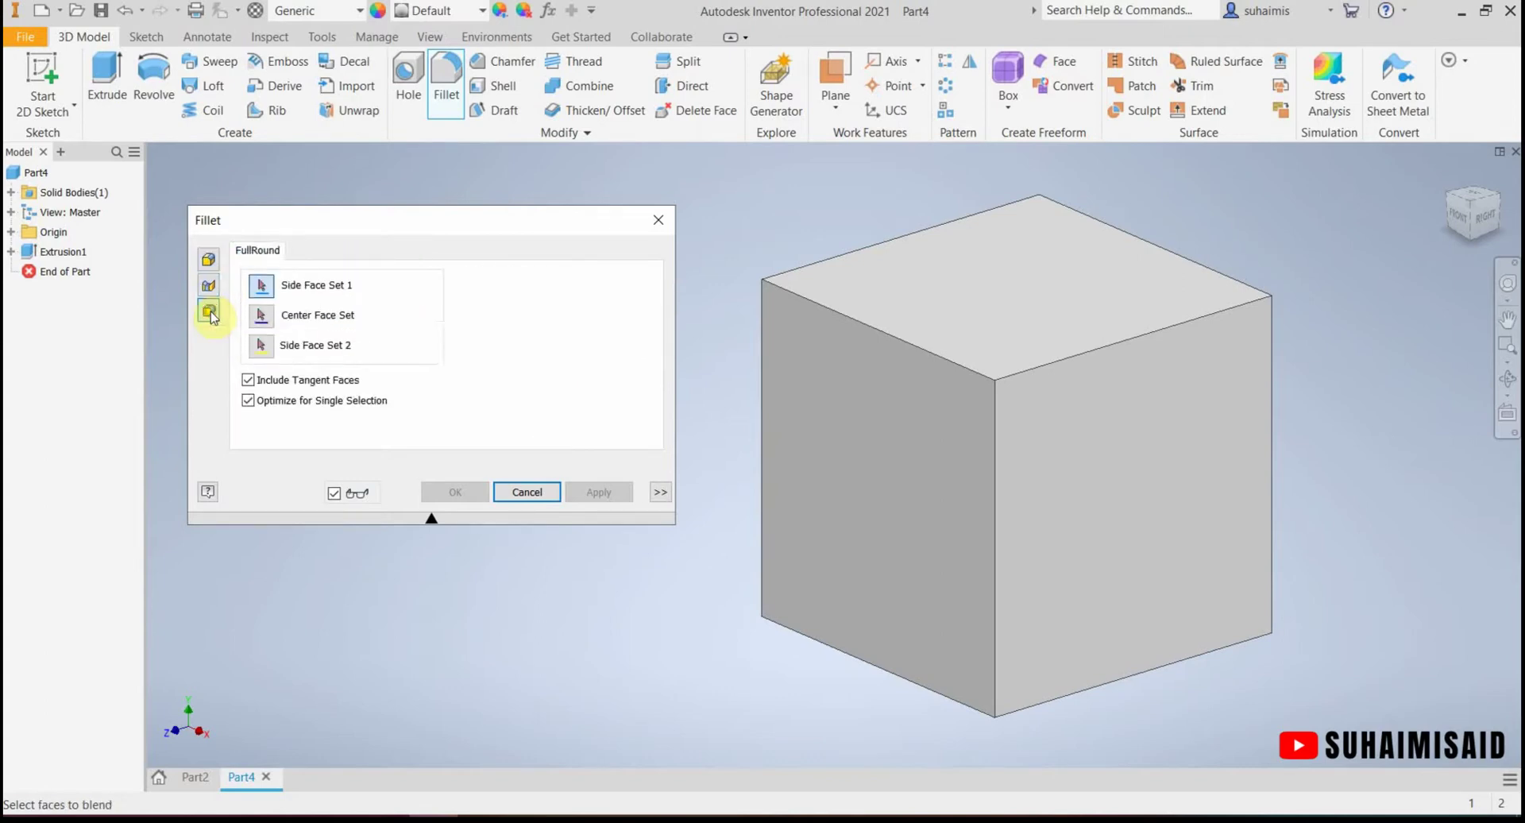
{"action": "left_click", "coordinate": [218, 267]}
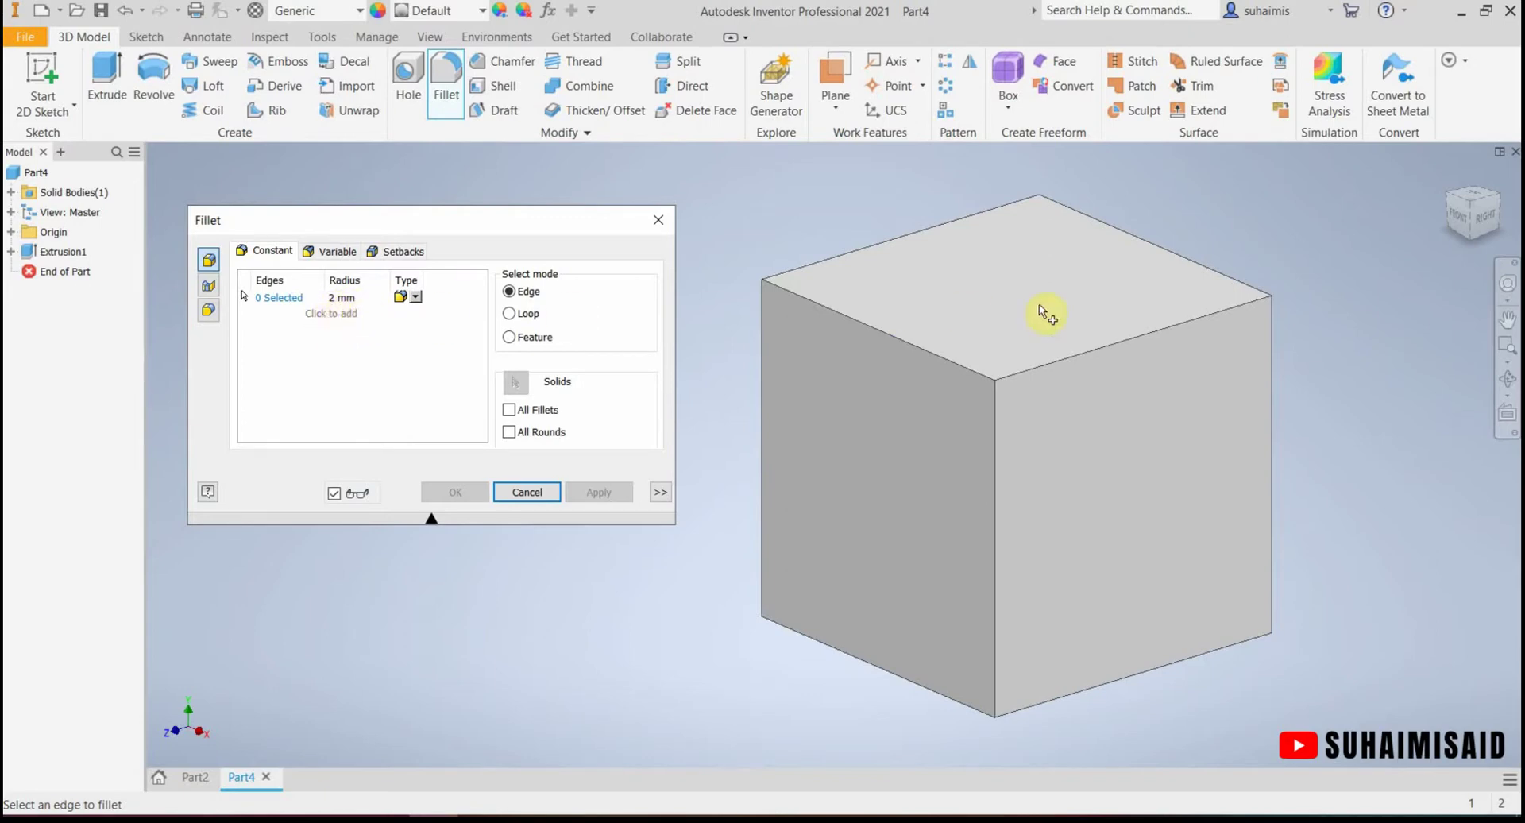
Step: Select two opposite edges of the cube's top face for a constant edge fillet with a 3 mm radius
{"action": "left_click", "coordinate": [1126, 351]}
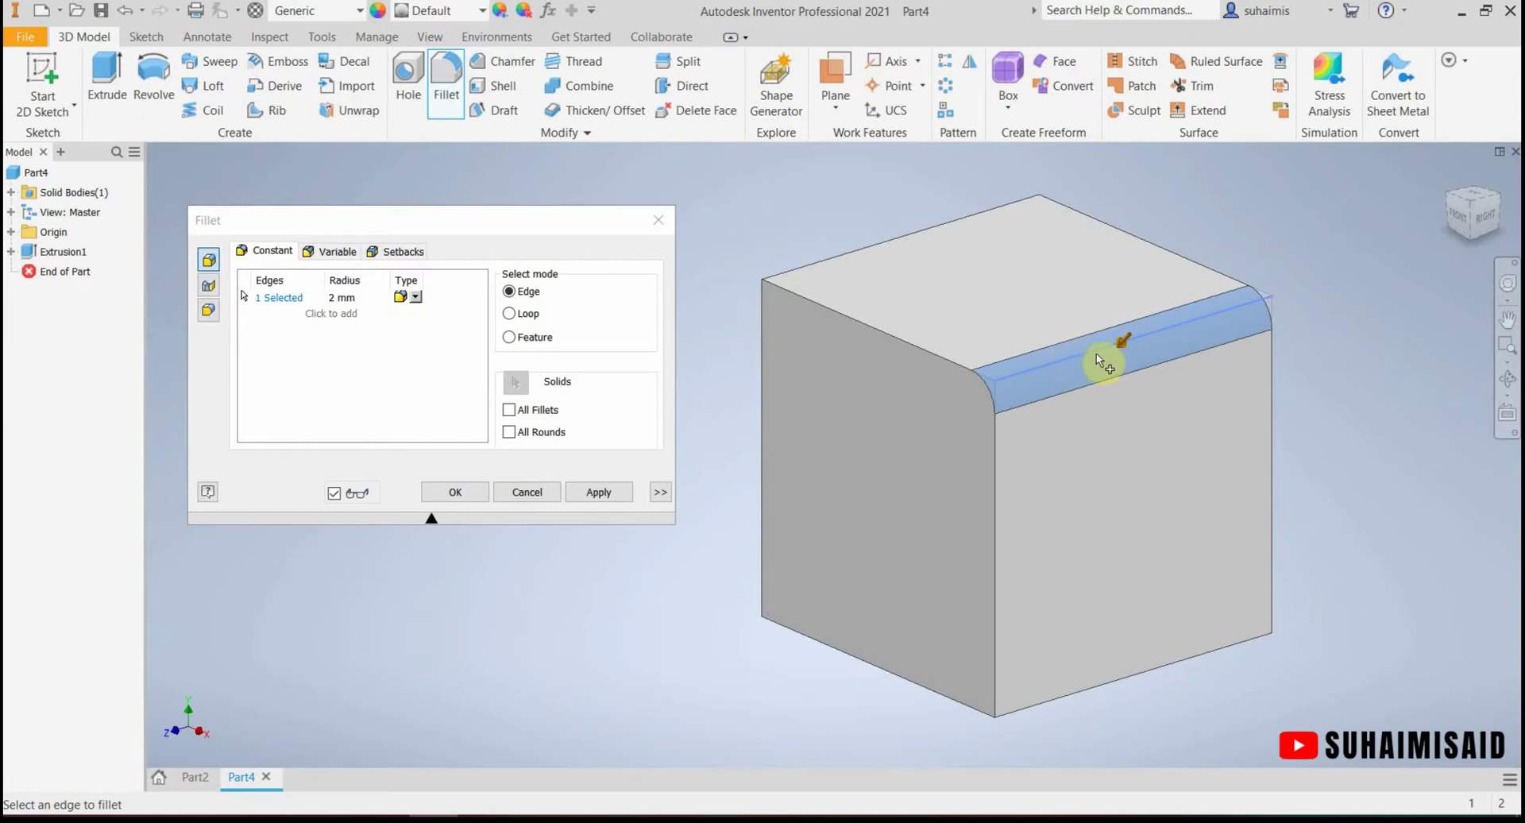
{"action": "left_click", "coordinate": [341, 298]}
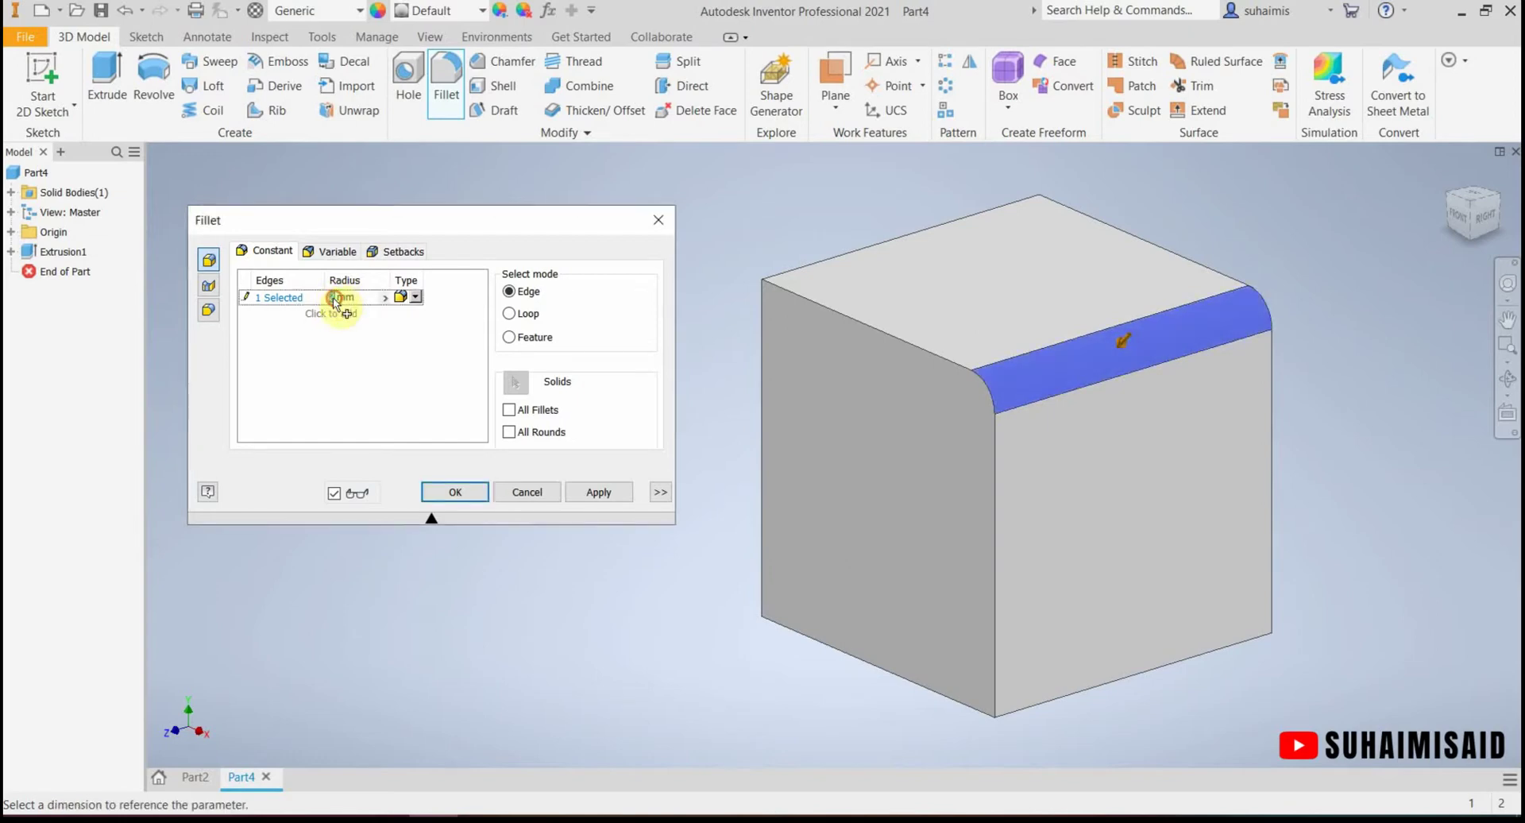
{"action": "type", "text": "3"}
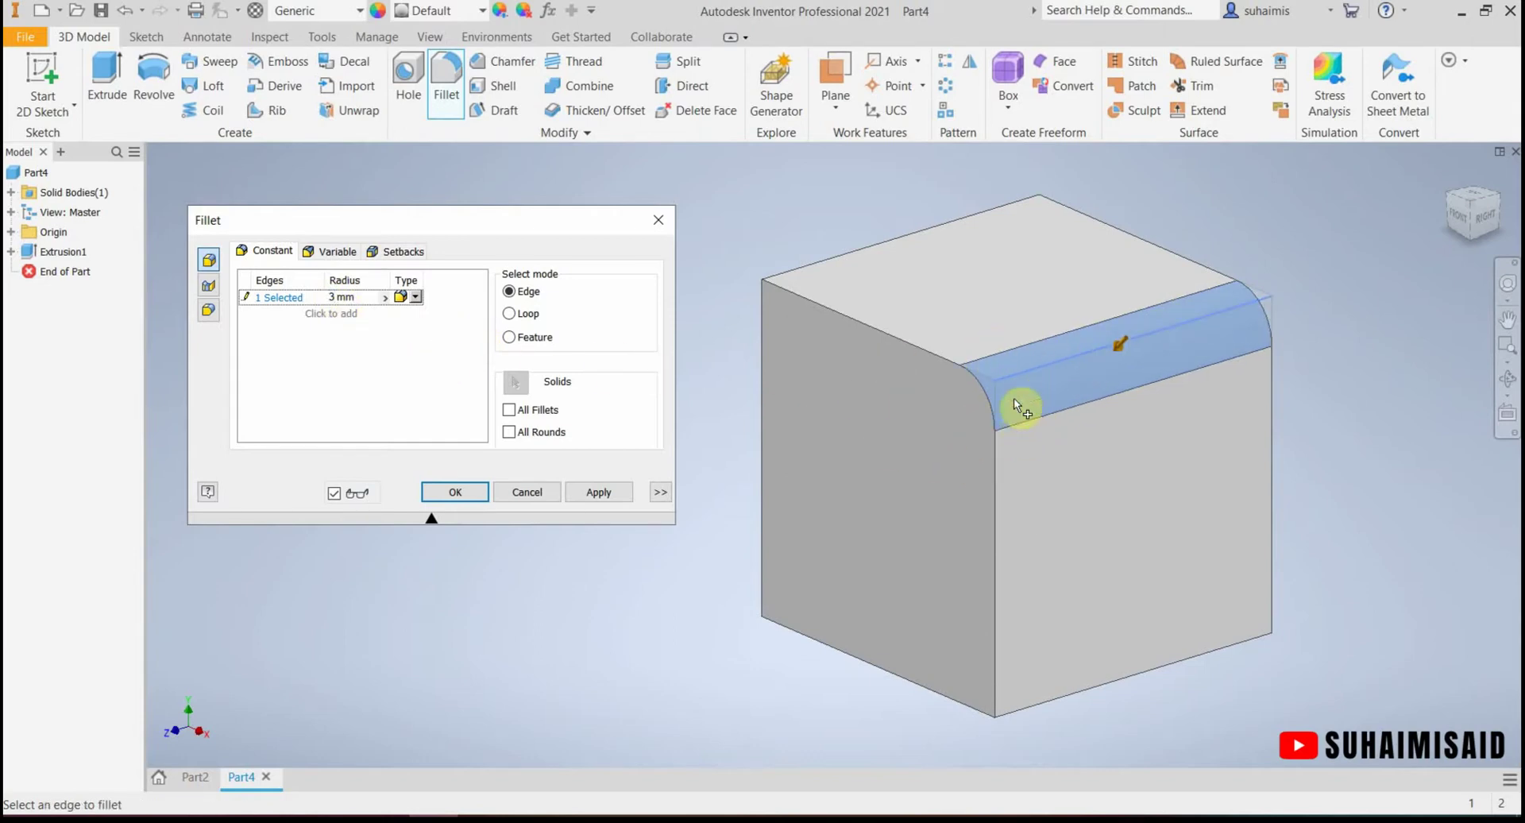
{"action": "left_click", "coordinate": [416, 400]}
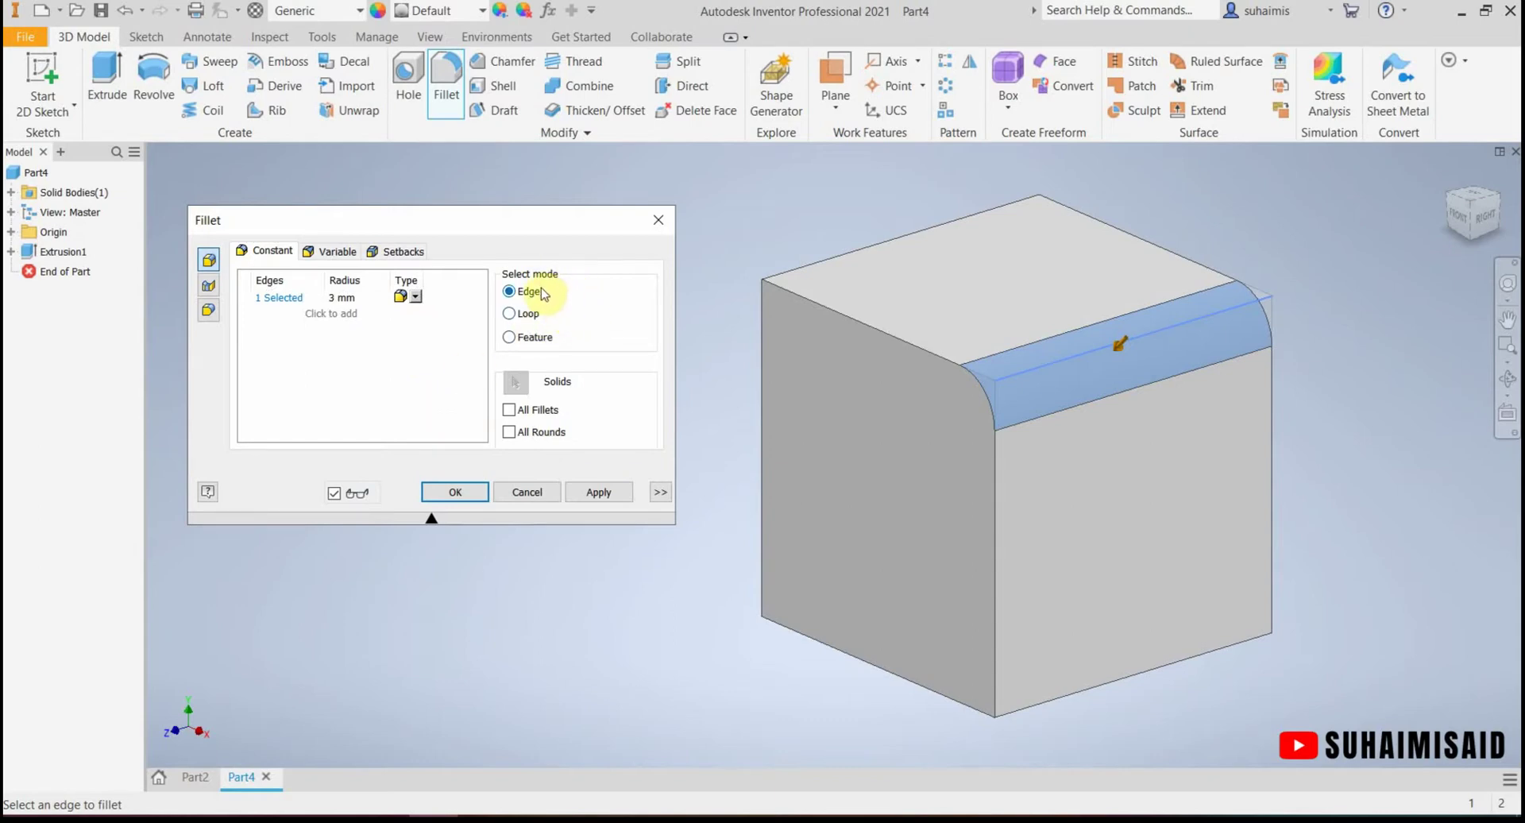
{"action": "left_click", "coordinate": [862, 256]}
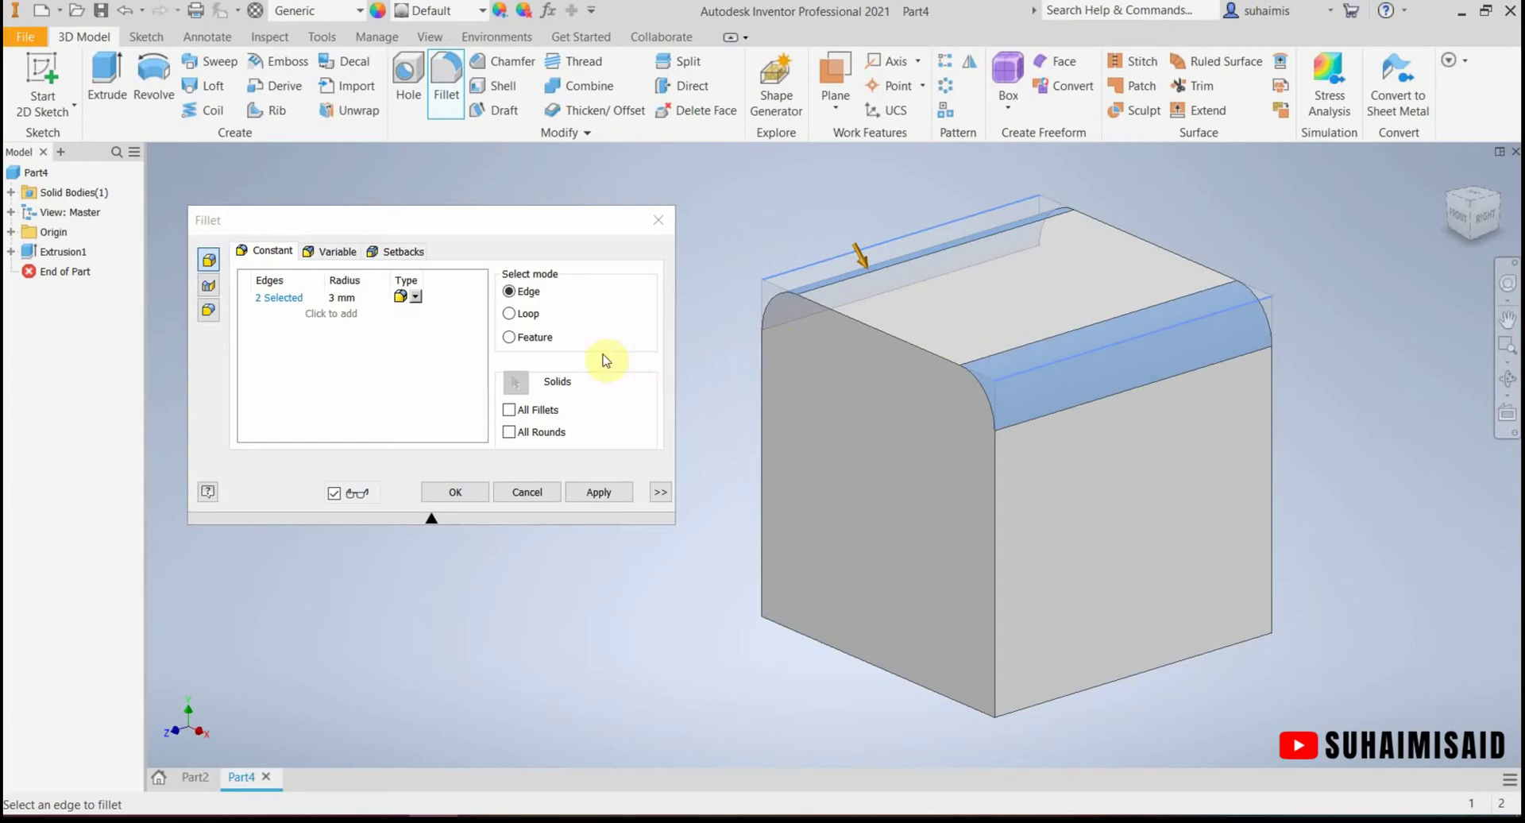
Step: Set the fillet's select mode to Loop and pick the edge loop around the cube's top face
{"action": "left_click", "coordinate": [529, 321]}
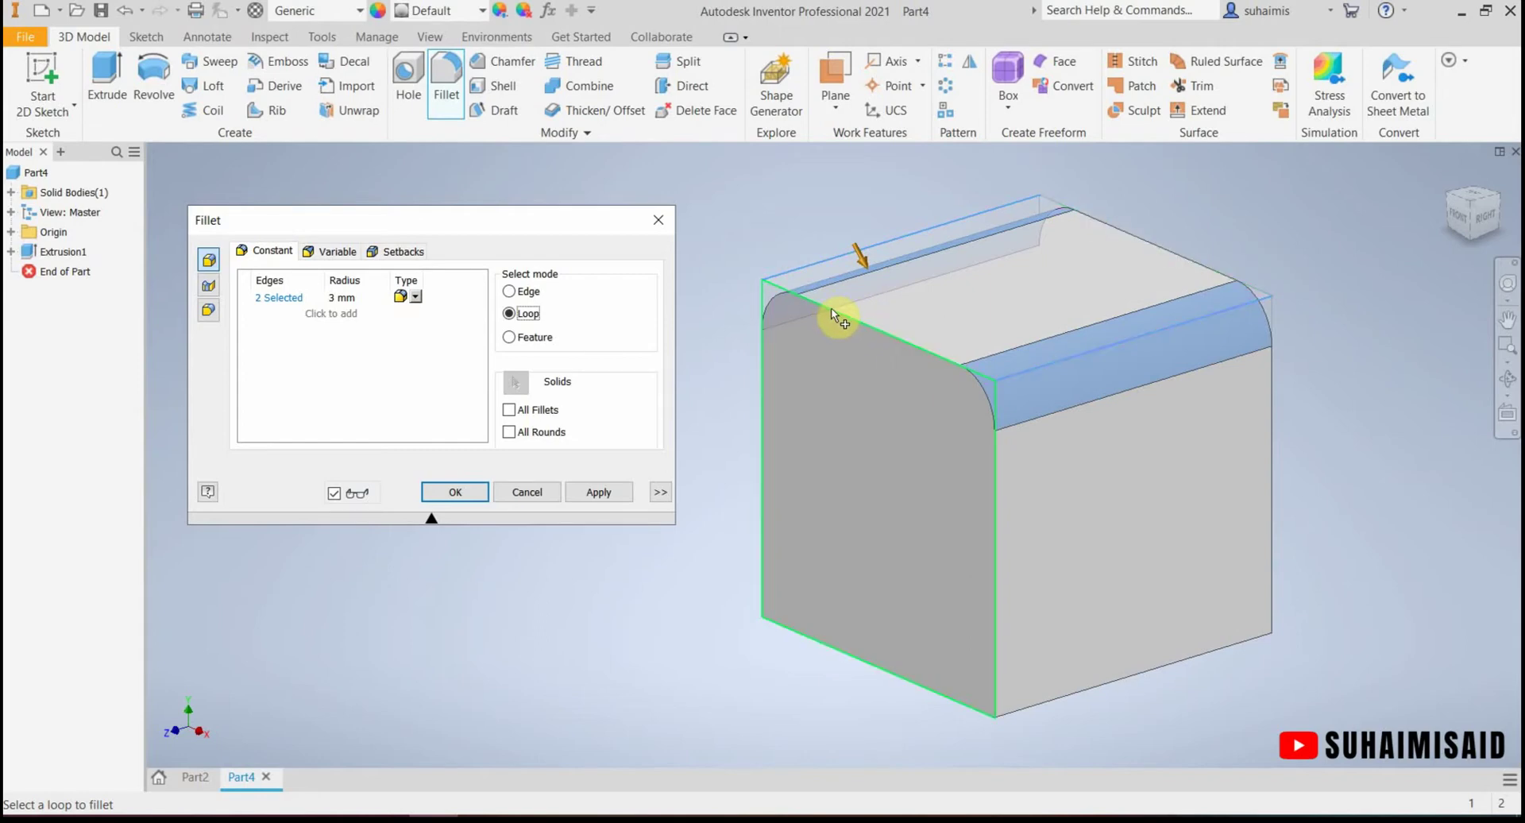
{"action": "mouse_move", "coordinate": [847, 330]}
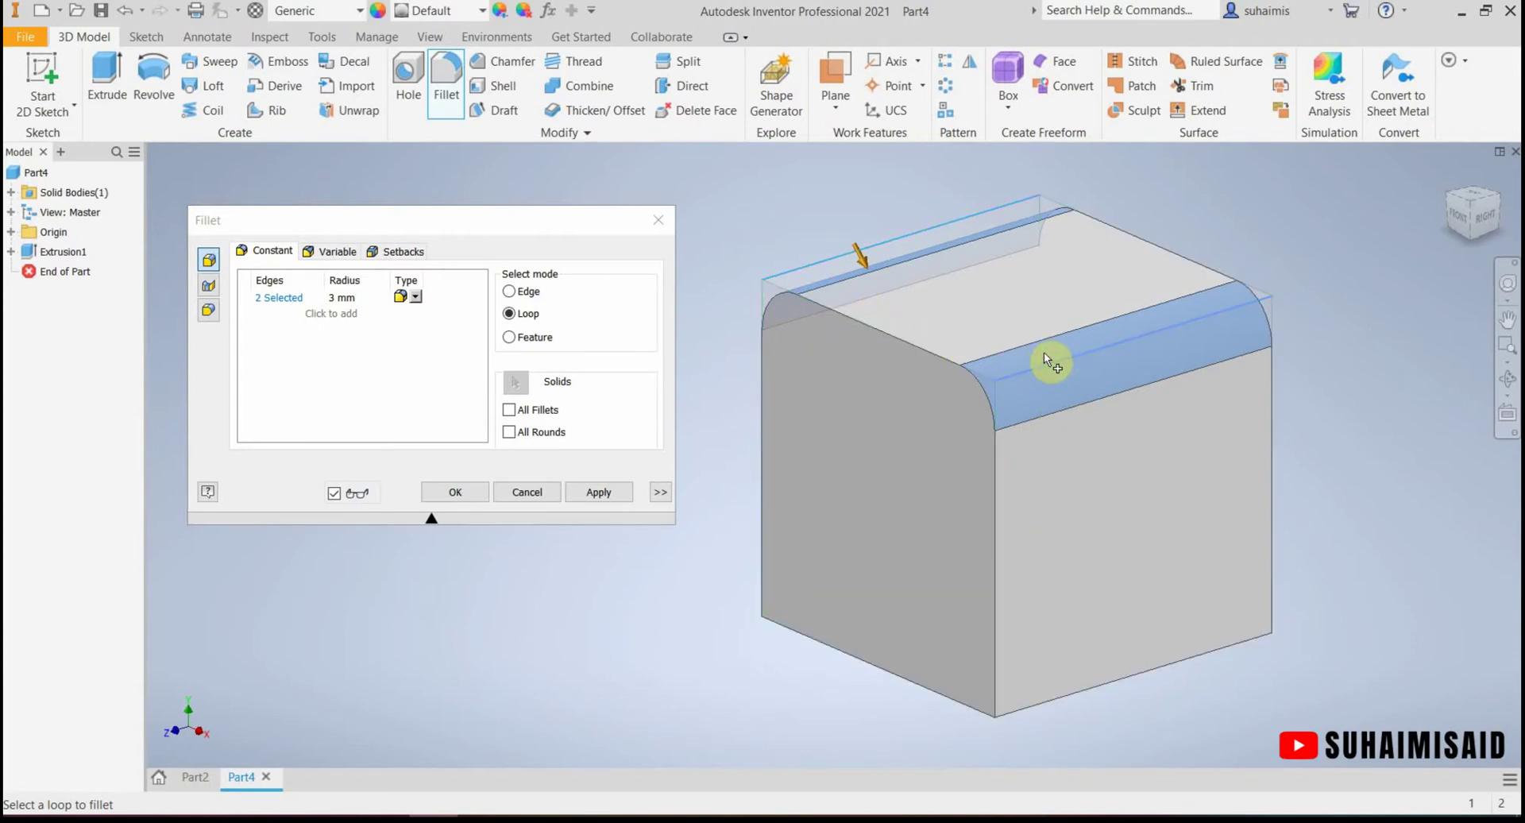
{"action": "left_click", "coordinate": [1162, 253]}
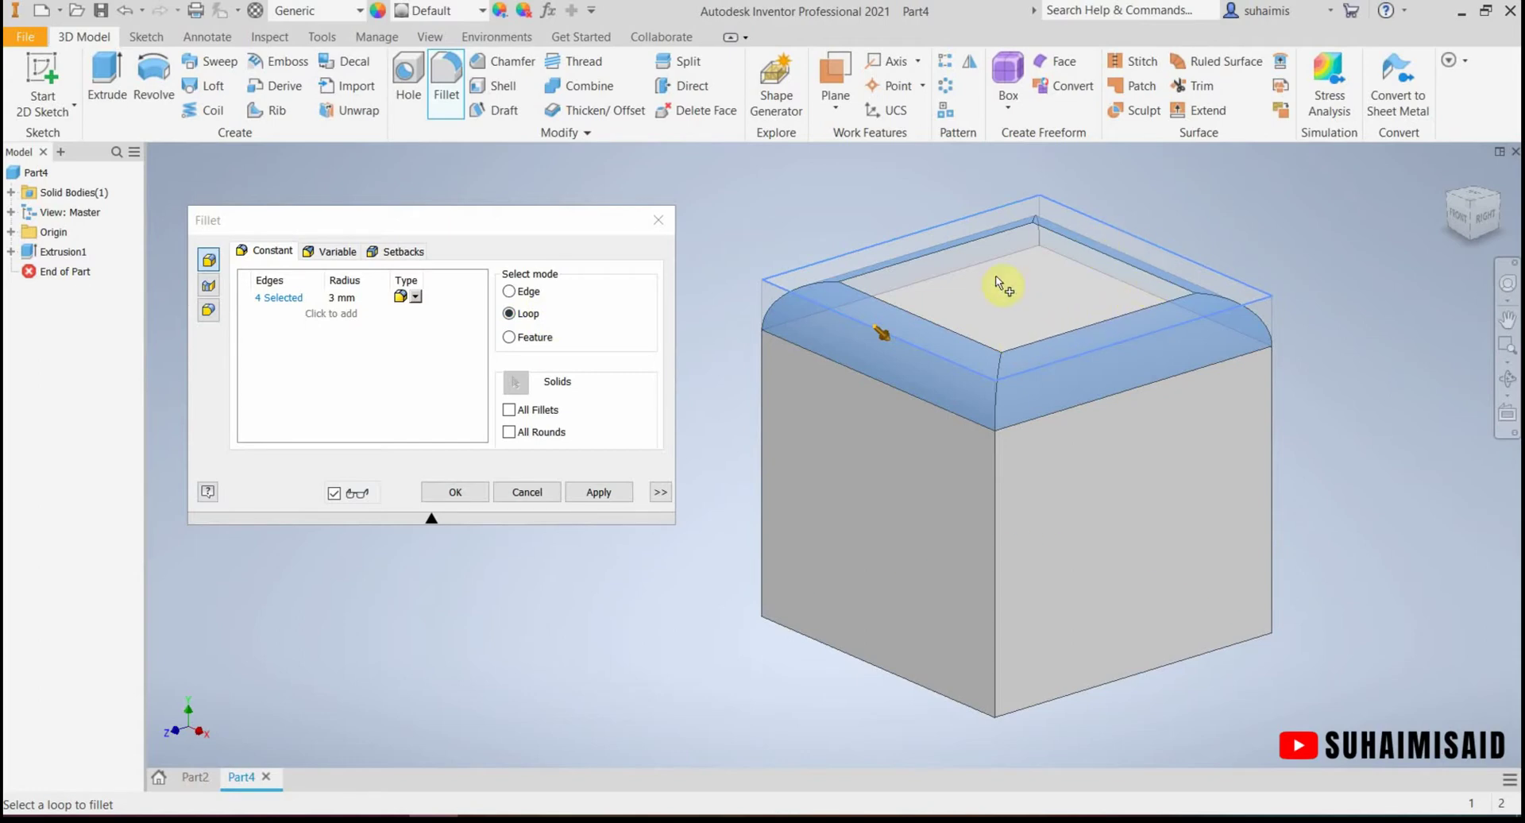
Step: Set the fillet's select mode to Feature, pick the whole cube to round all its edges, and cancel the fillet
{"action": "left_click", "coordinate": [548, 340]}
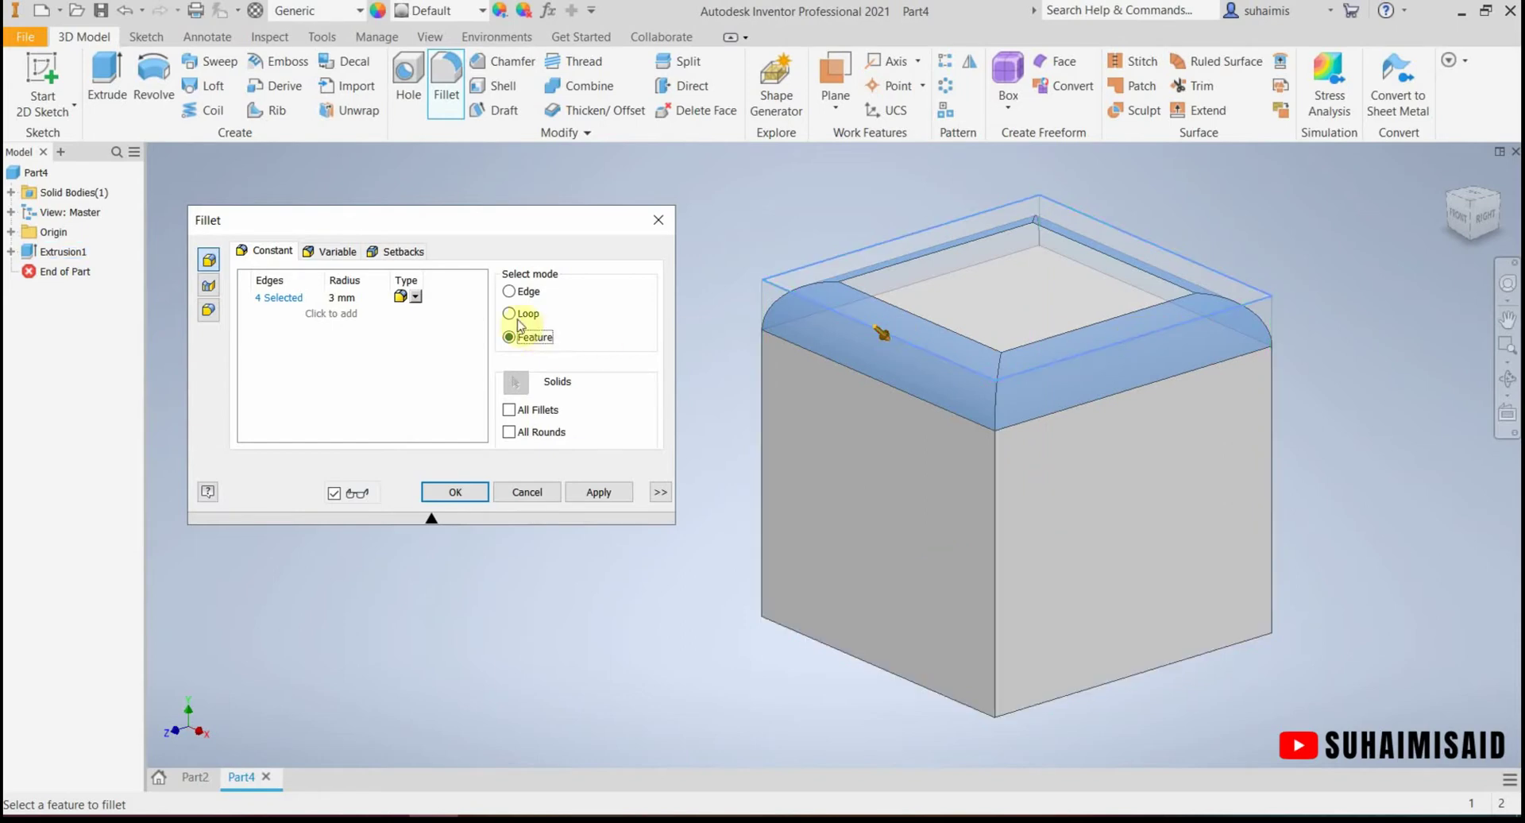
{"action": "left_click", "coordinate": [1141, 334]}
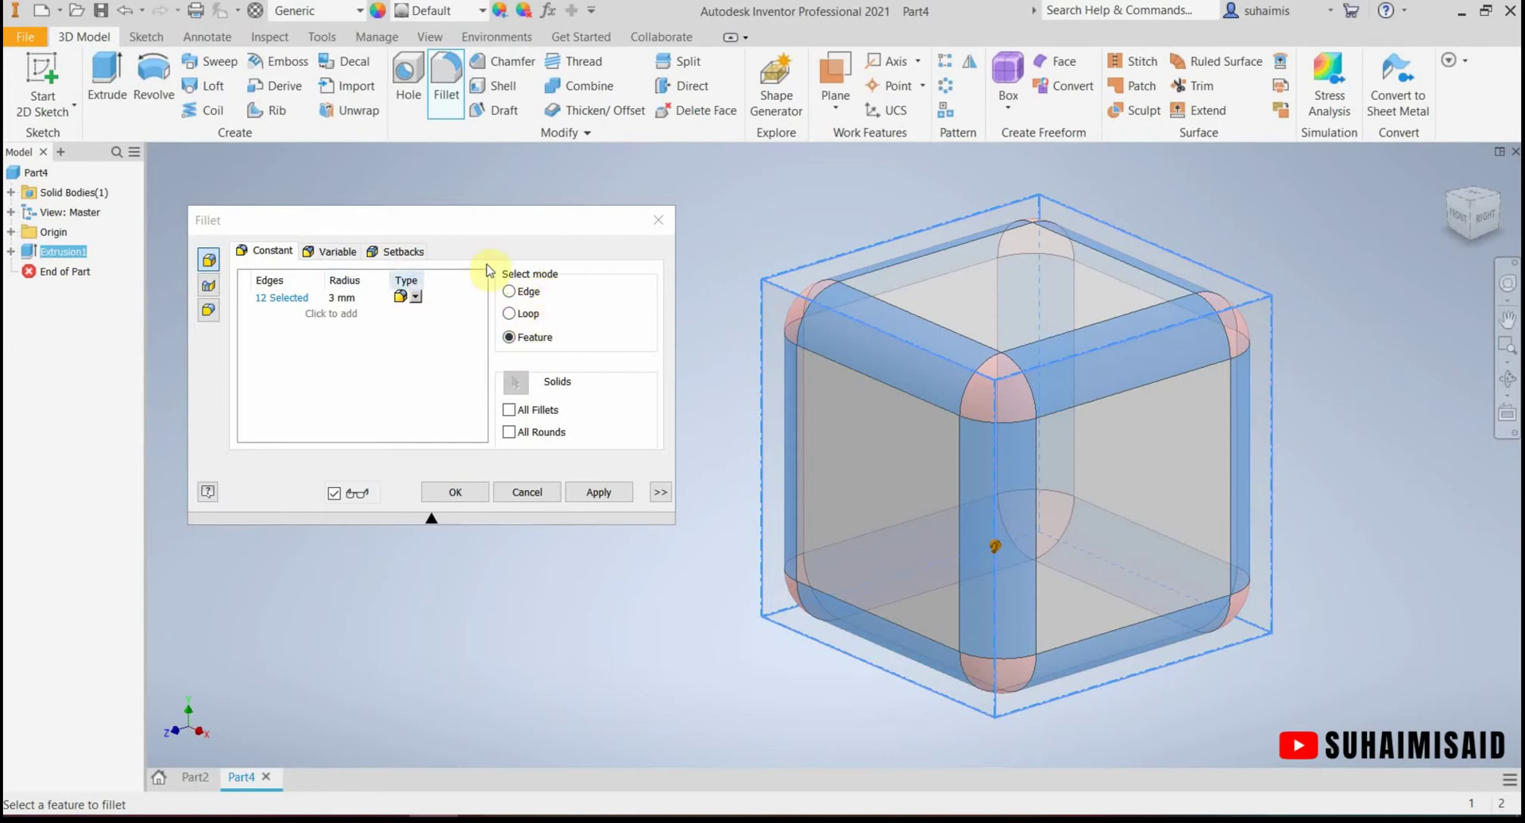
{"action": "left_click", "coordinate": [527, 492]}
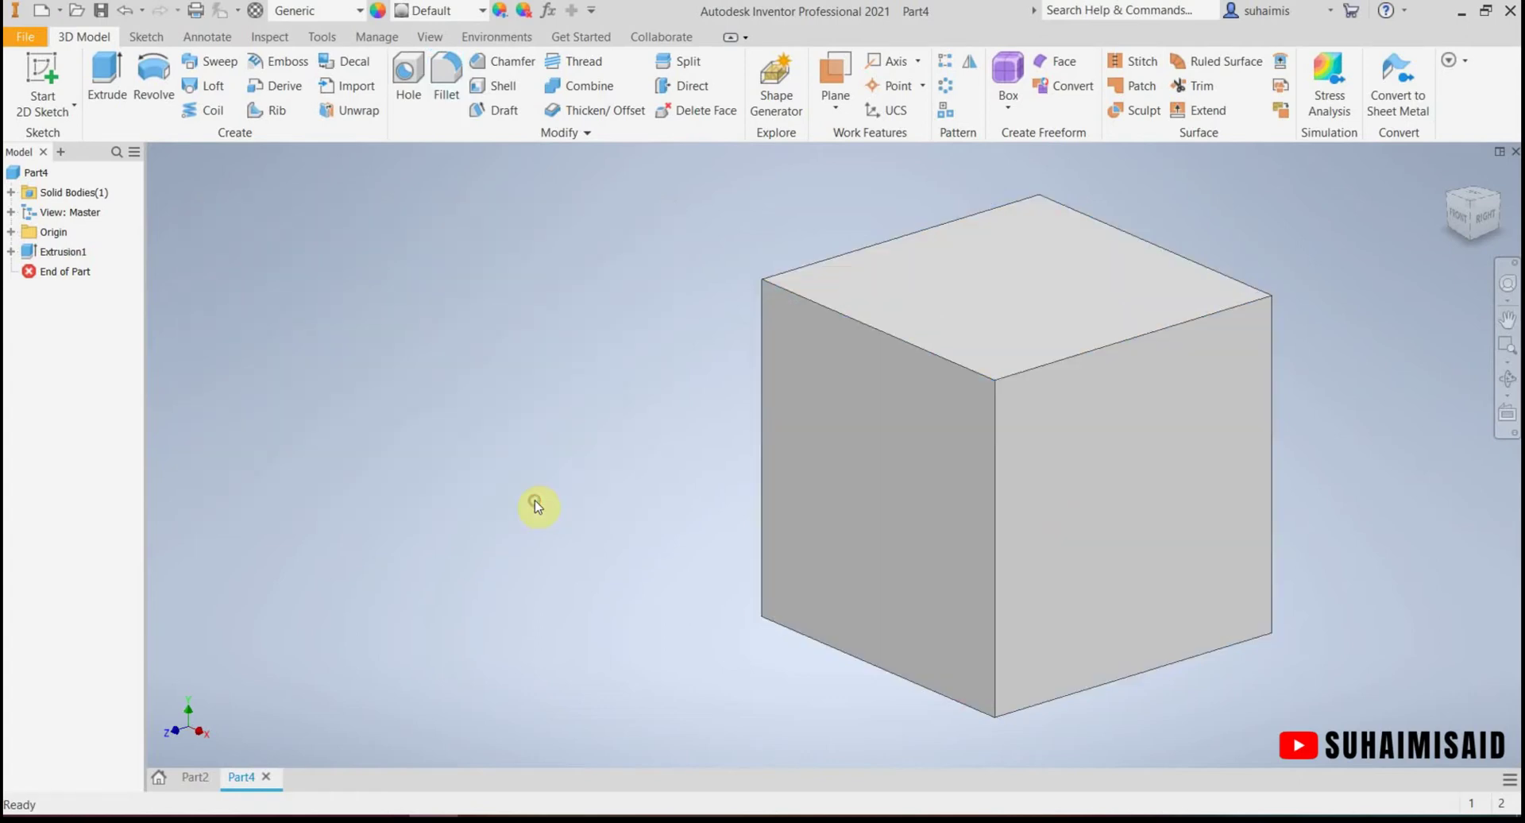
Step: Restart Fillet in Edge mode and select two opposite edges of the cube's top face with a 3 mm radius
{"action": "left_click", "coordinate": [446, 87]}
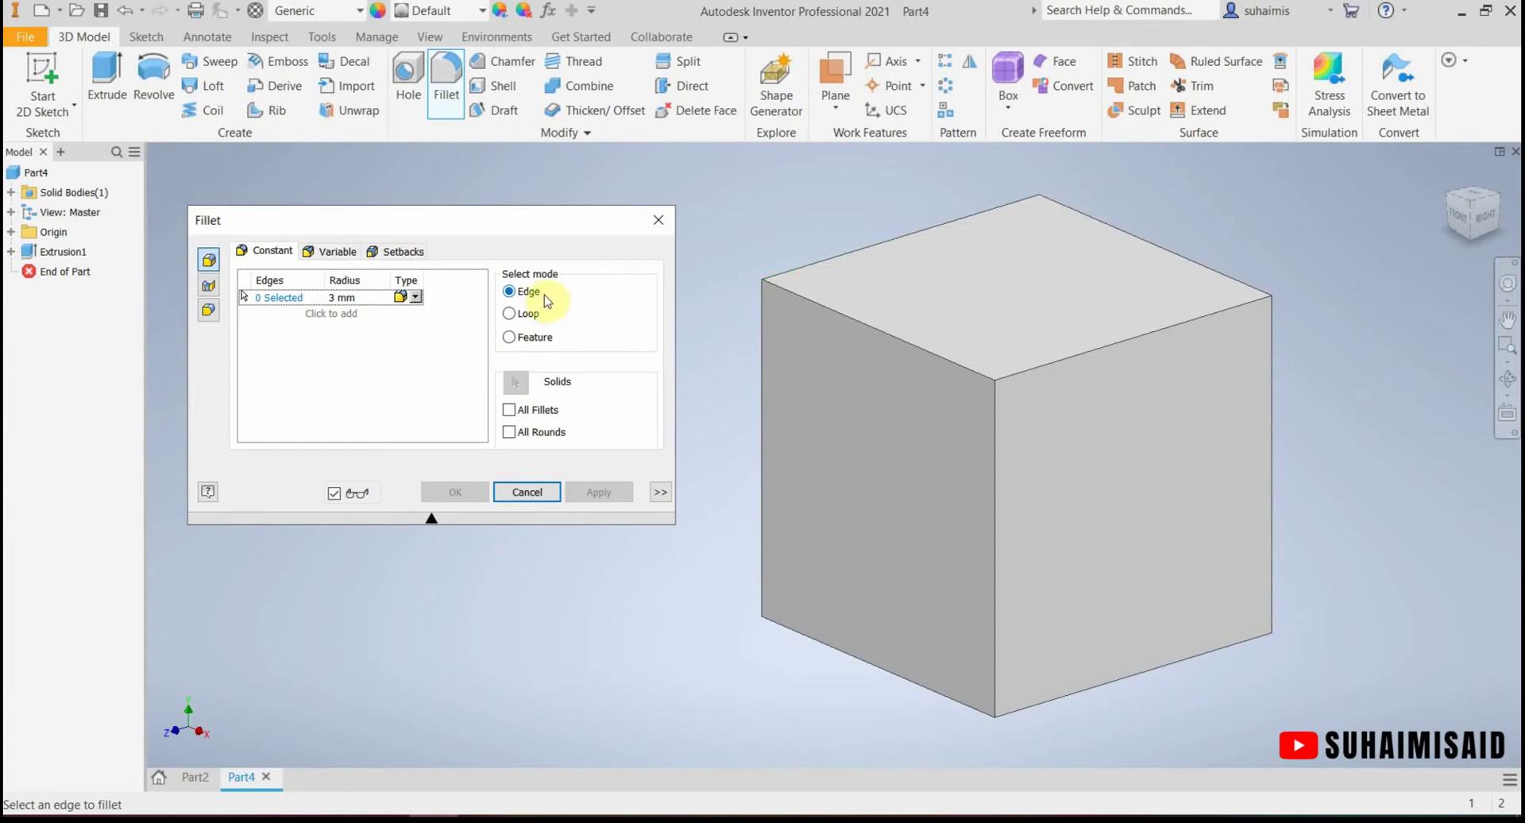
{"action": "left_click", "coordinate": [905, 239]}
{"action": "left_click", "coordinate": [1097, 352]}
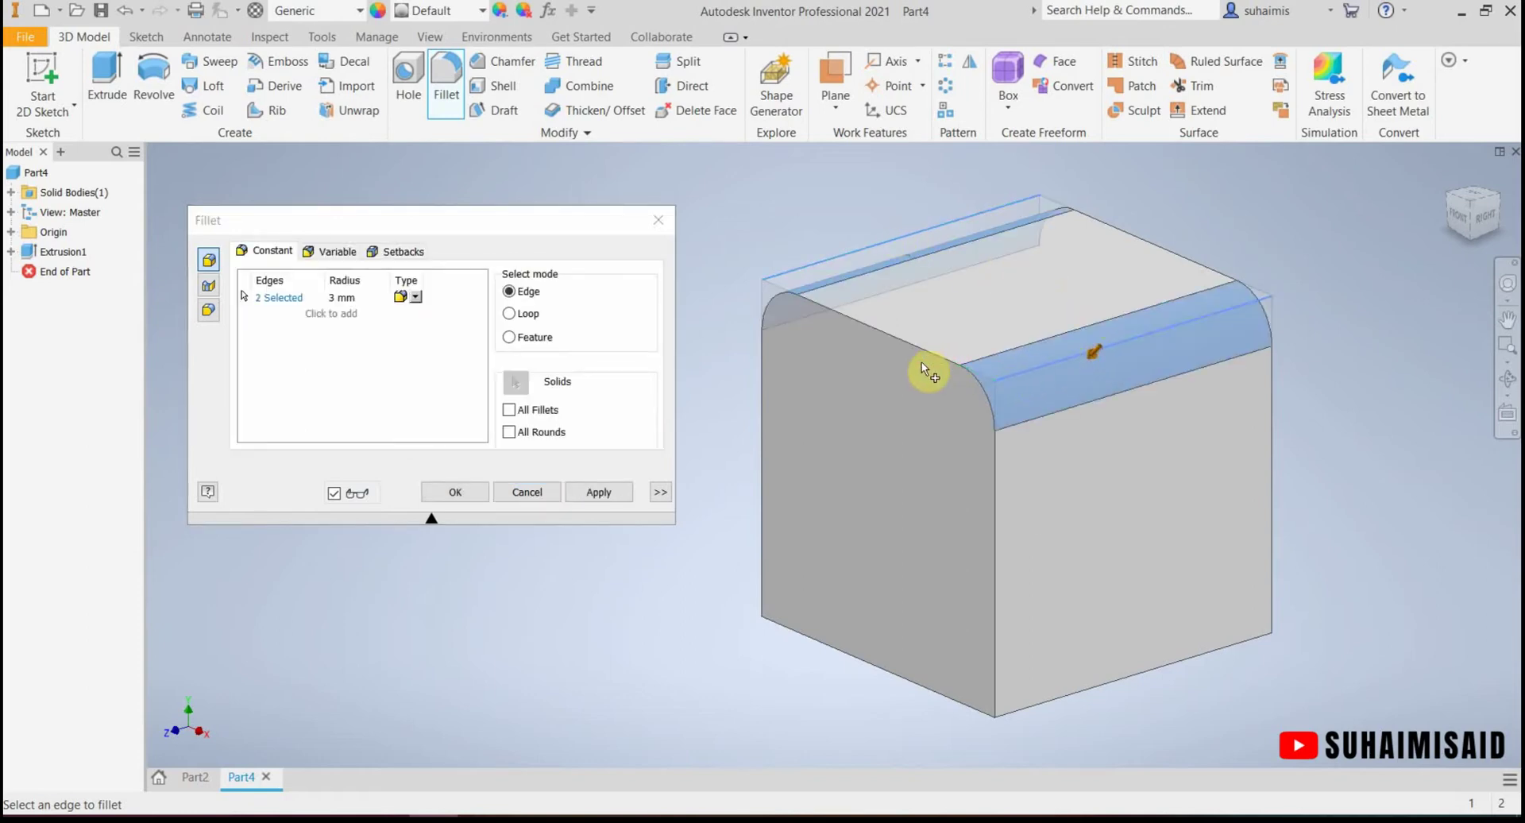
Step: Try adding the other two top face edges to the fillet selection and remove them again
{"action": "left_click", "coordinate": [888, 375]}
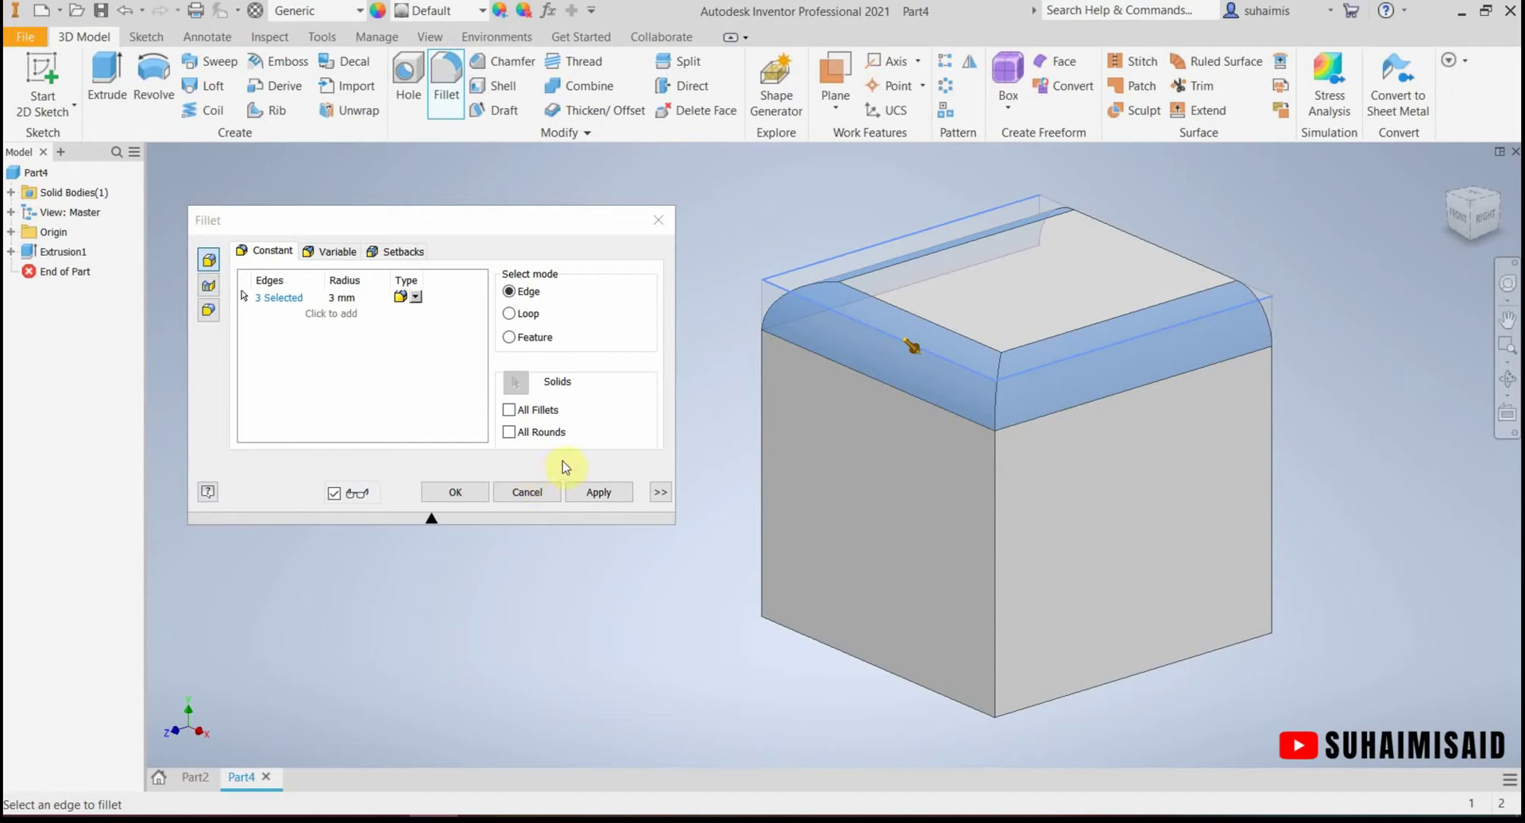
{"action": "left_click", "coordinate": [861, 322], "text": "ctrl"}
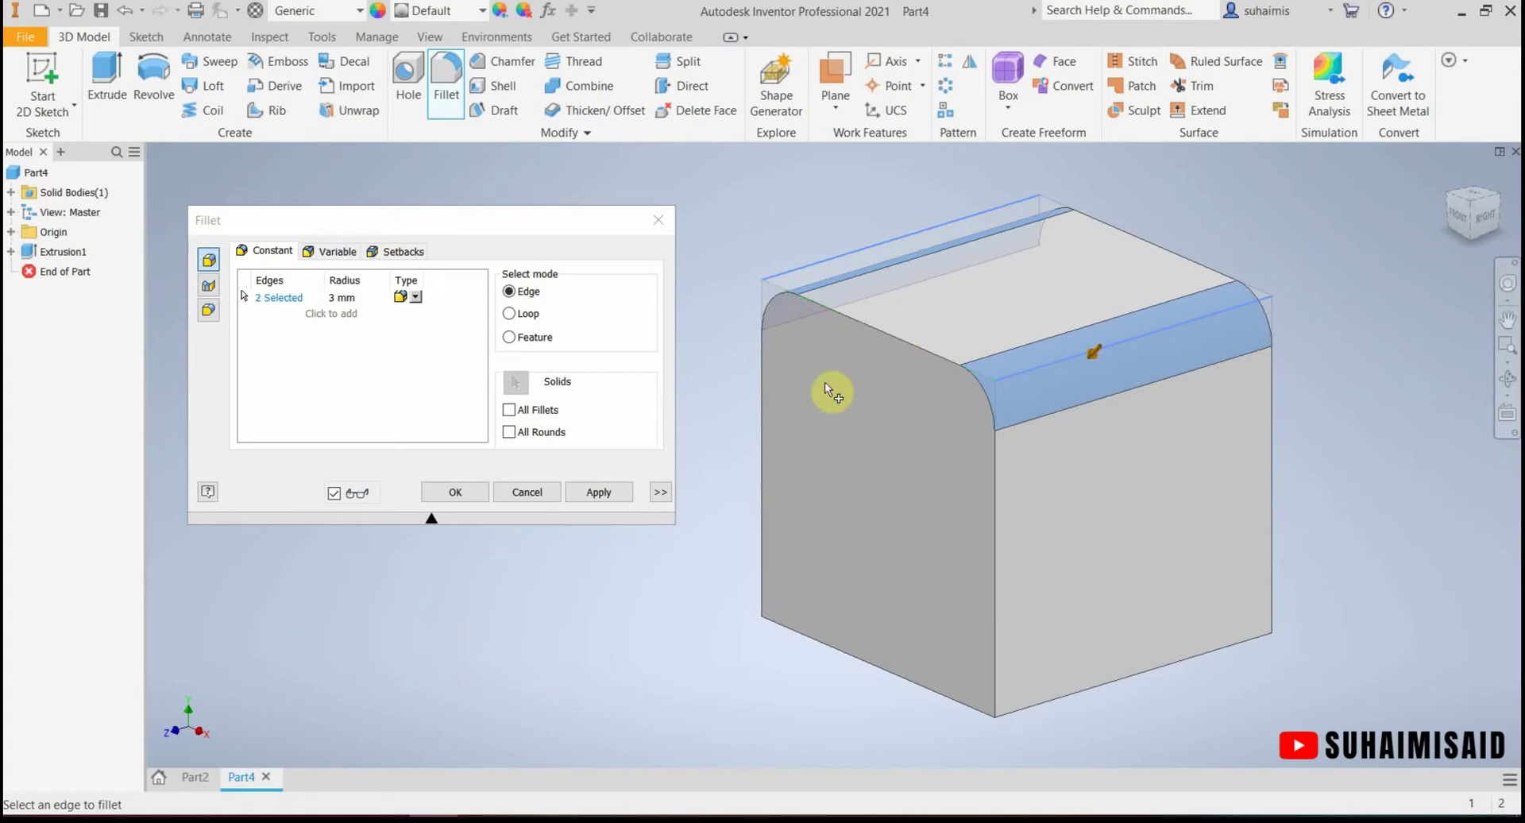
{"action": "left_click", "coordinate": [1137, 240]}
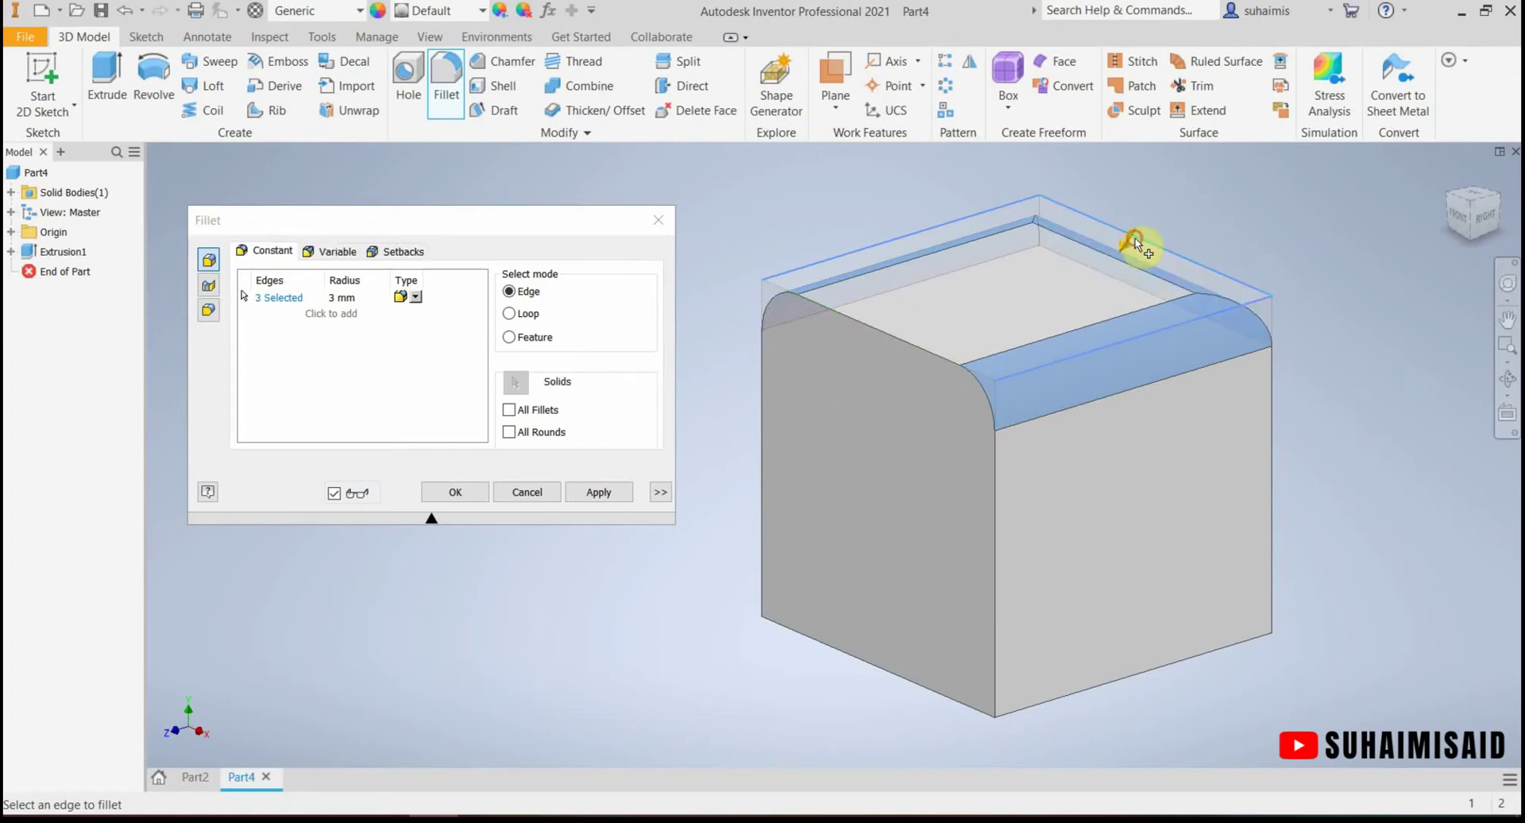
{"action": "left_click", "coordinate": [926, 353]}
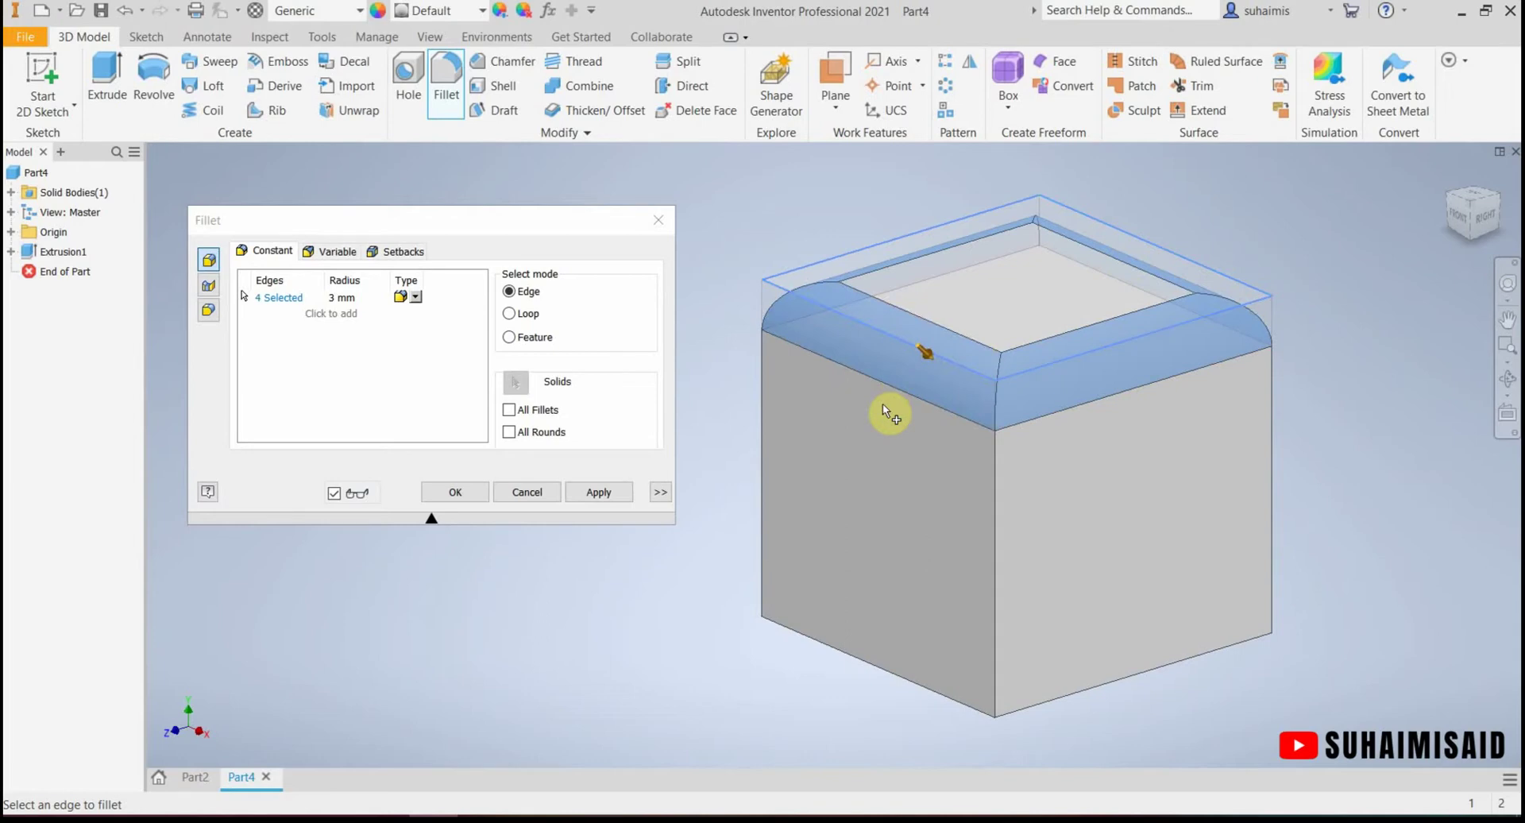
{"action": "left_click", "coordinate": [886, 334], "text": "ctrl"}
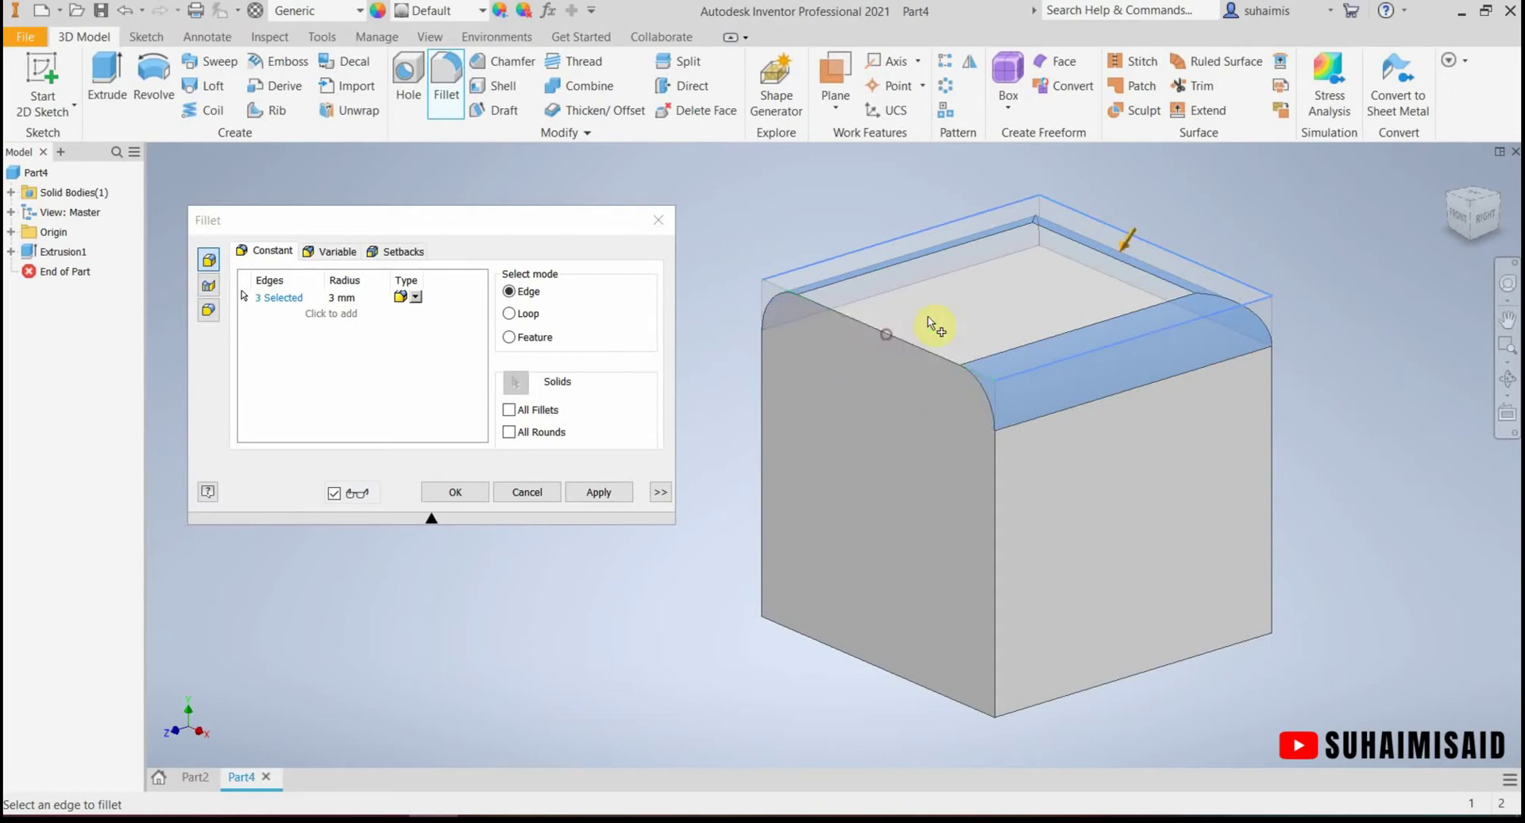
{"action": "left_click", "coordinate": [1145, 257], "text": "ctrl"}
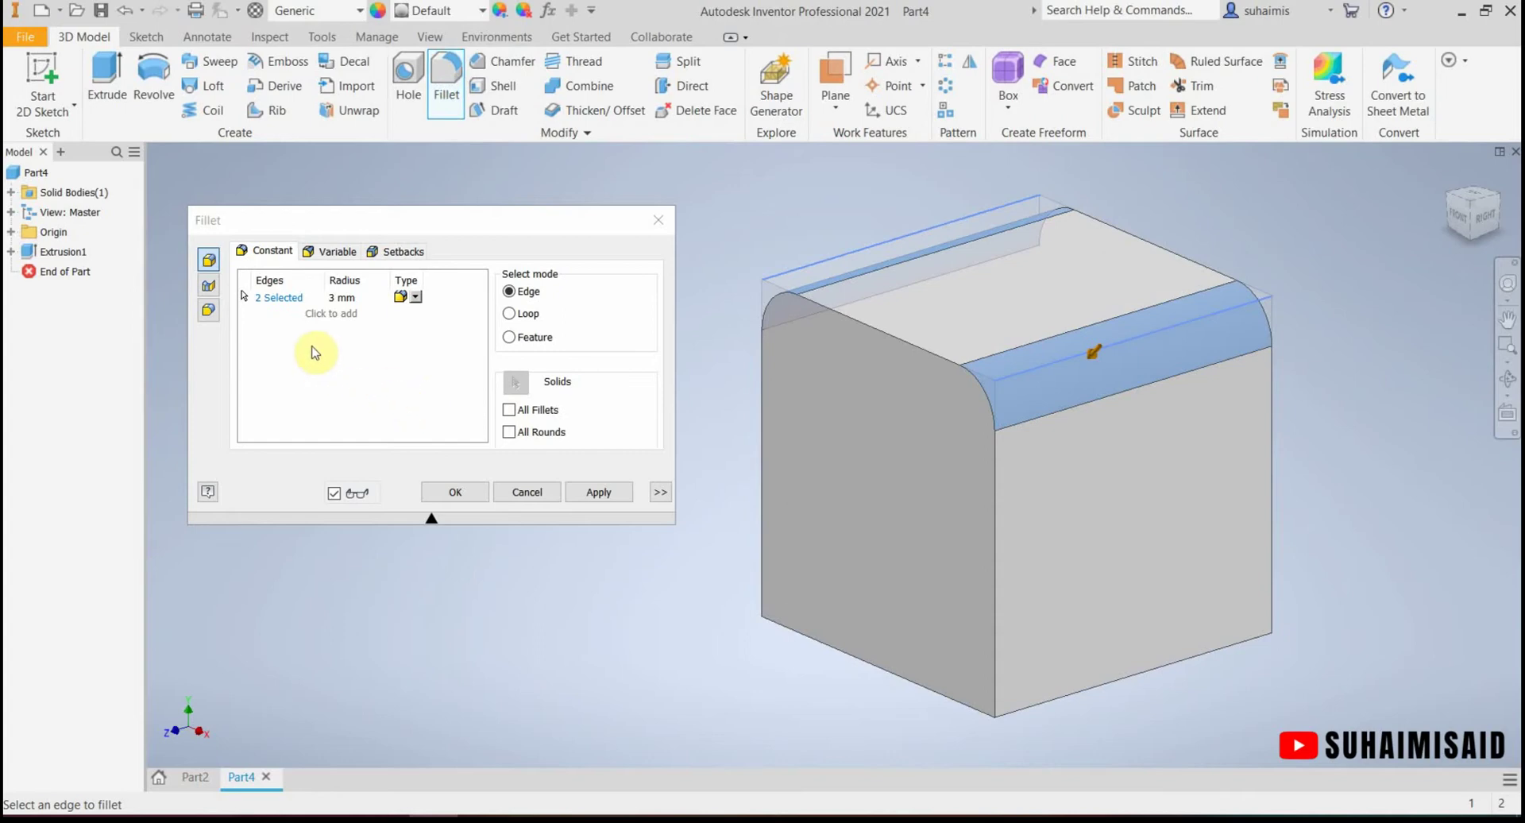
Step: Add a second fillet set with a 5 mm radius on two opposite bottom edges of the cube, and cancel the fillet
{"action": "left_click", "coordinate": [326, 314]}
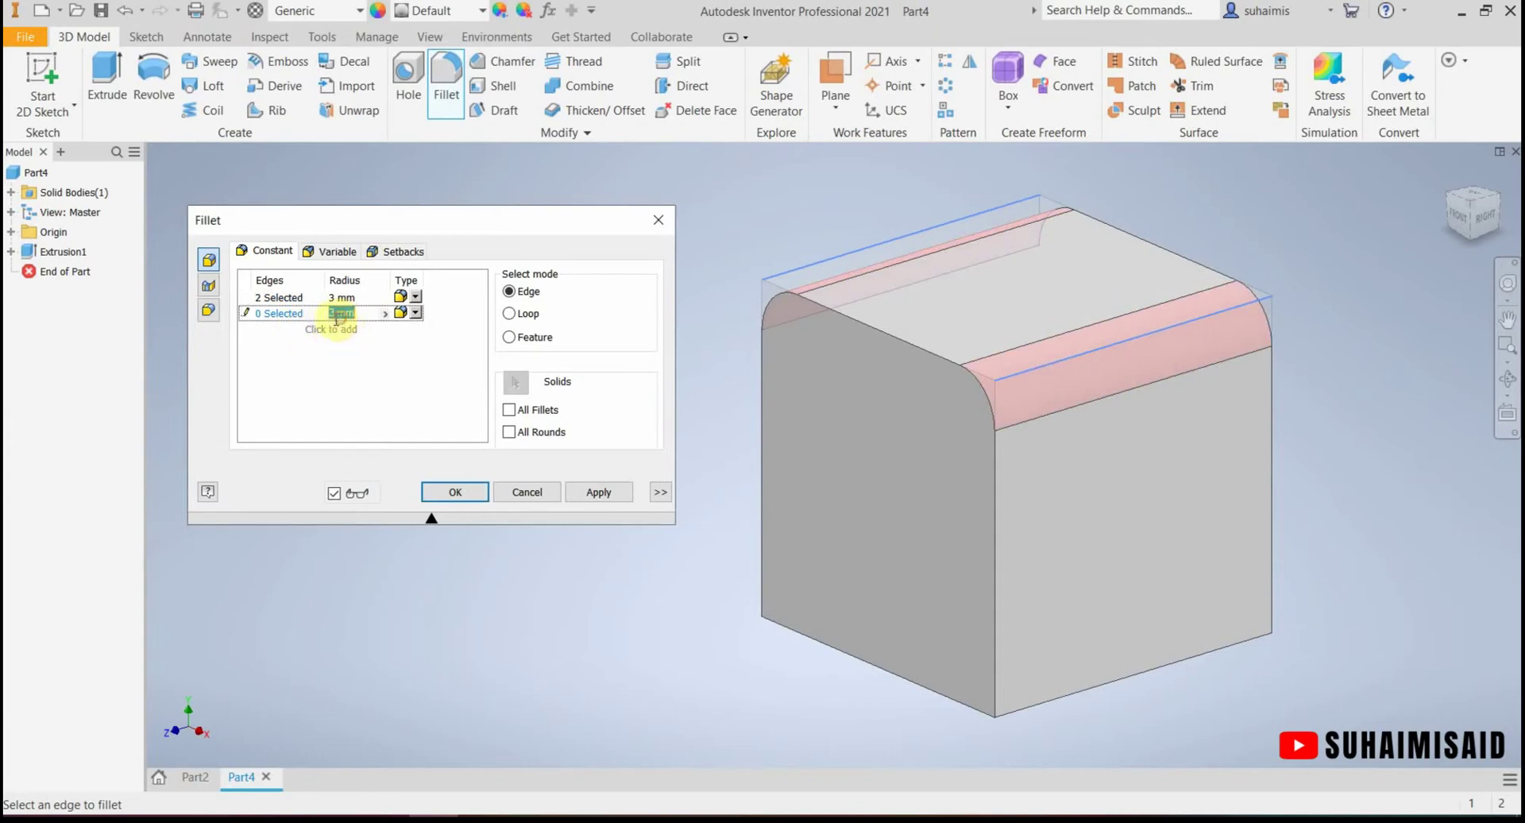
{"action": "left_click", "coordinate": [334, 314]}
{"action": "type", "text": "5"}
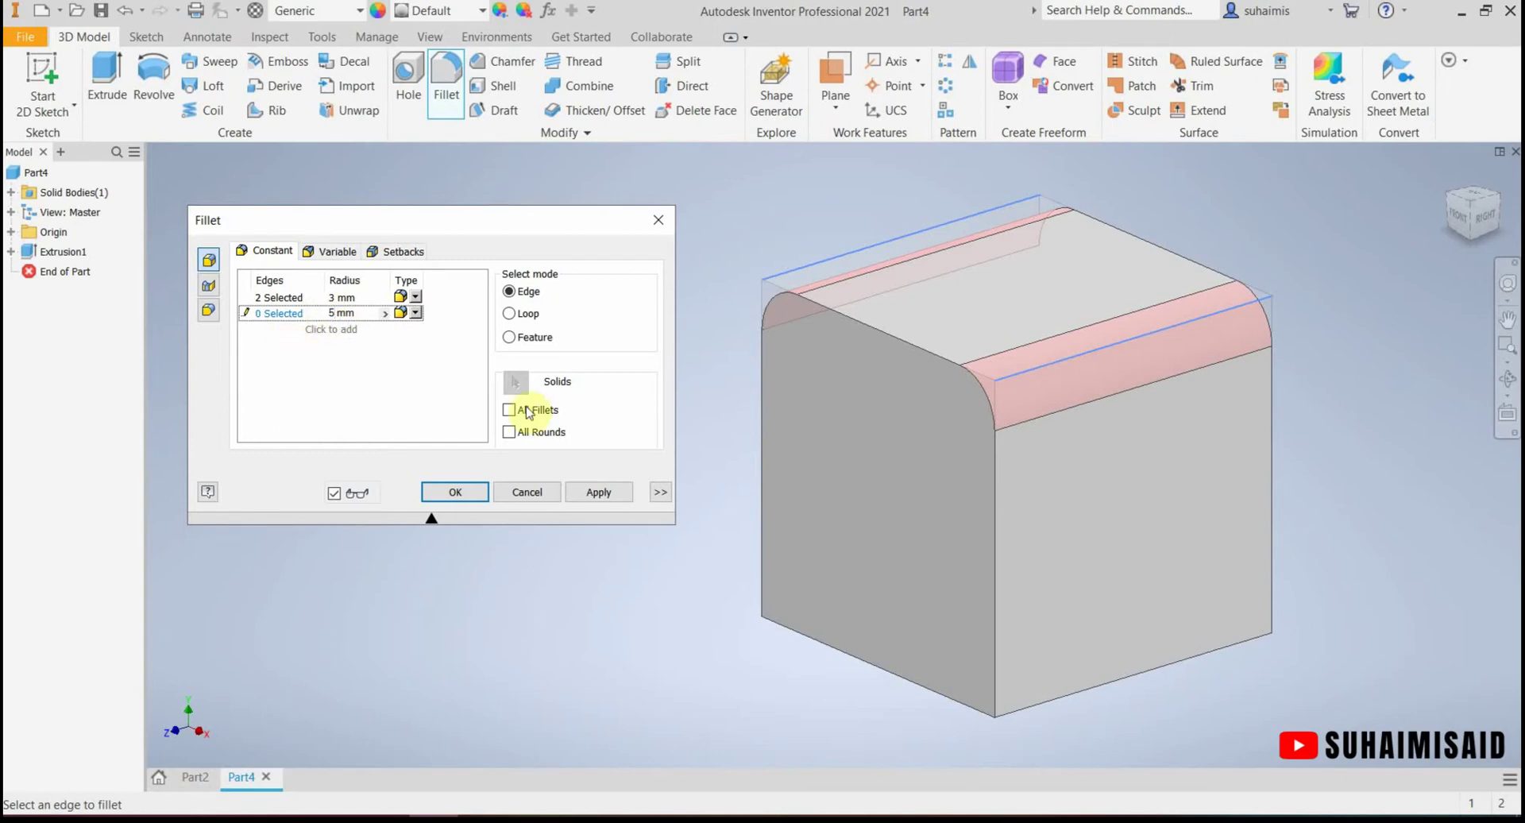
{"action": "left_click", "coordinate": [1143, 680]}
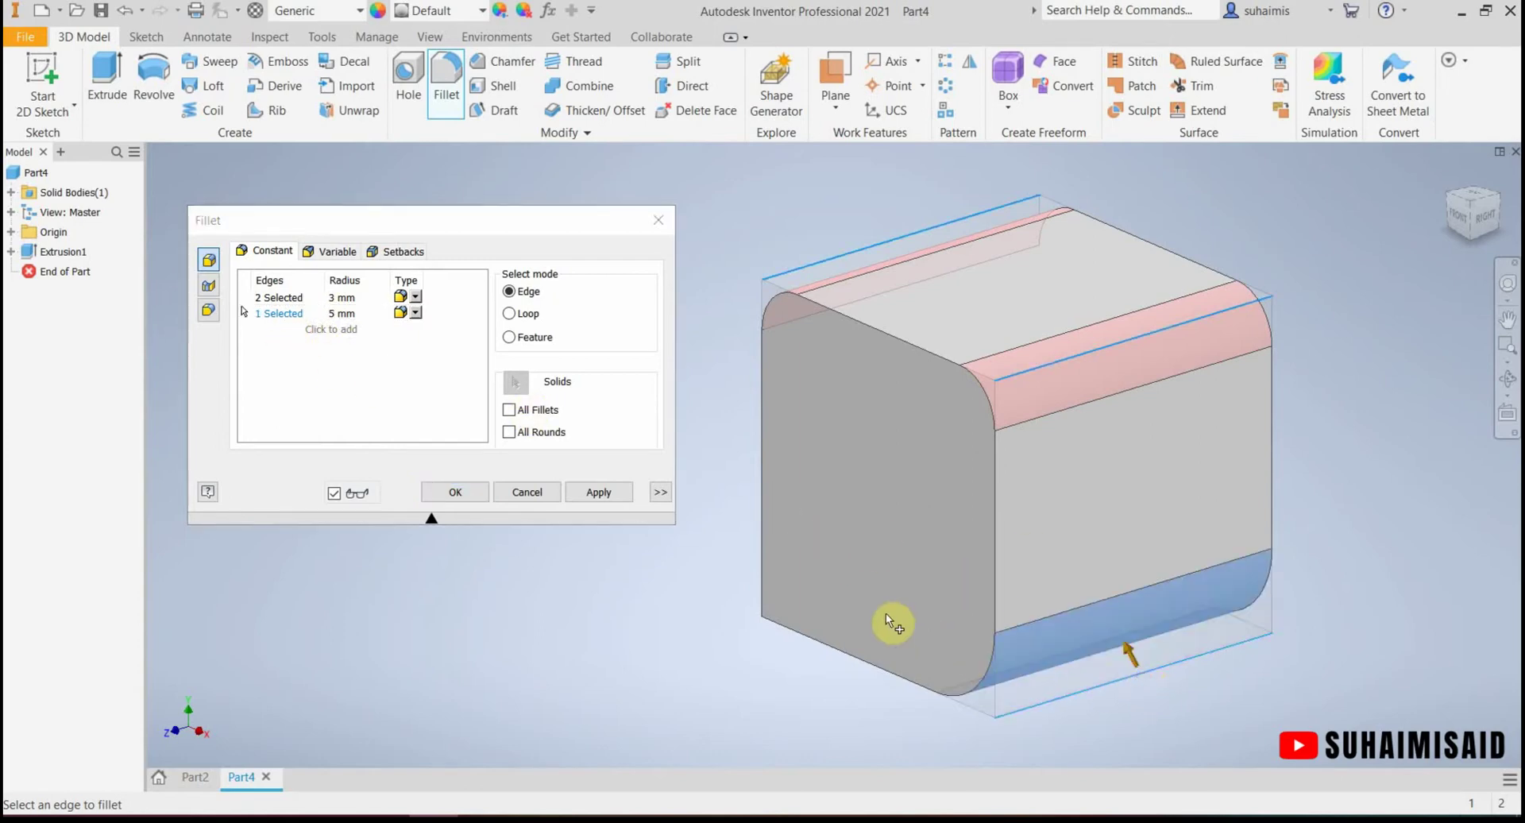
{"action": "left_click", "coordinate": [821, 598]}
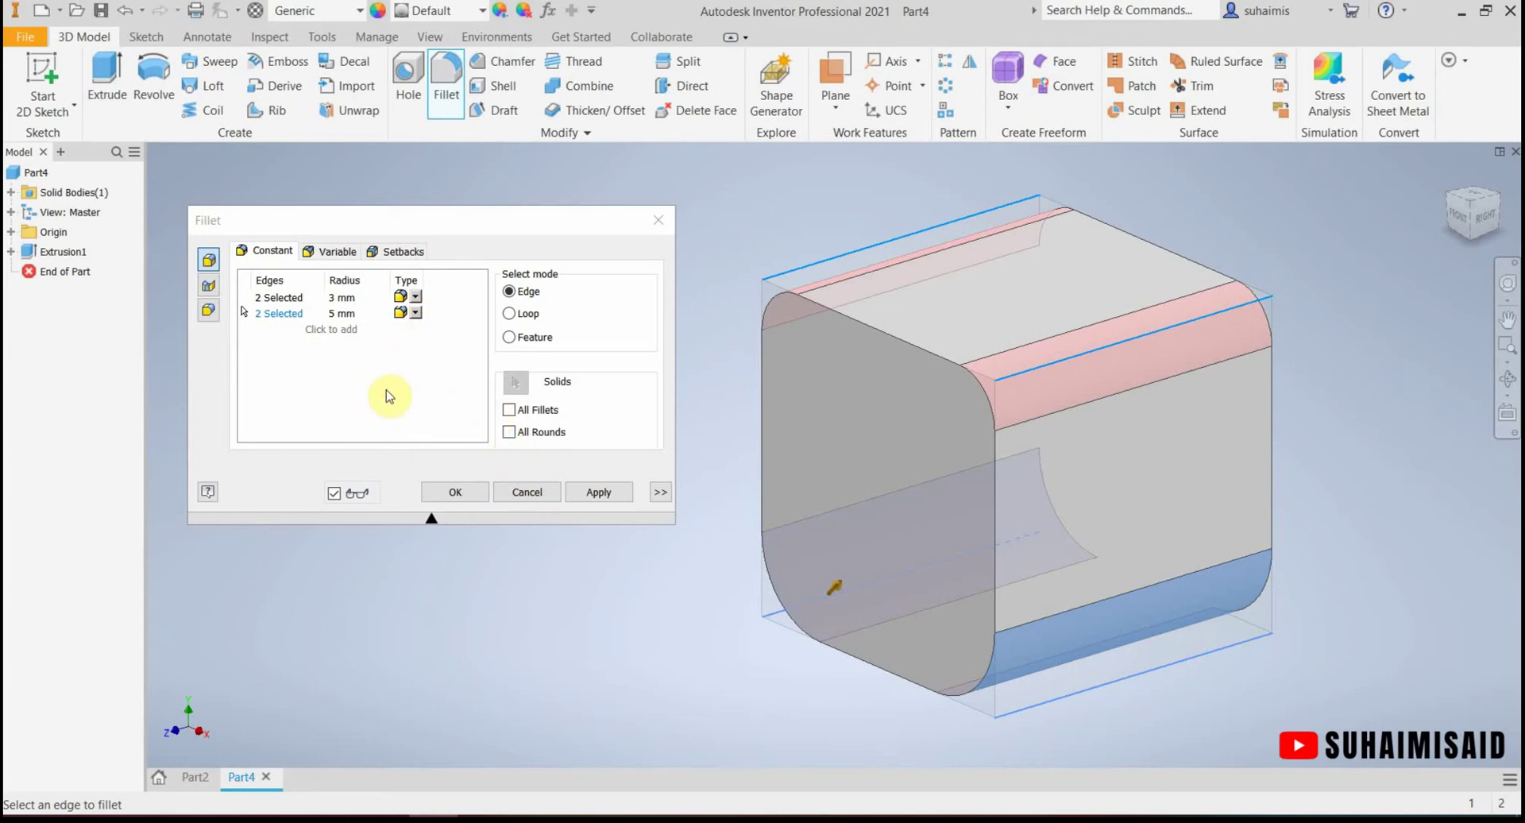
{"action": "left_click", "coordinate": [530, 498]}
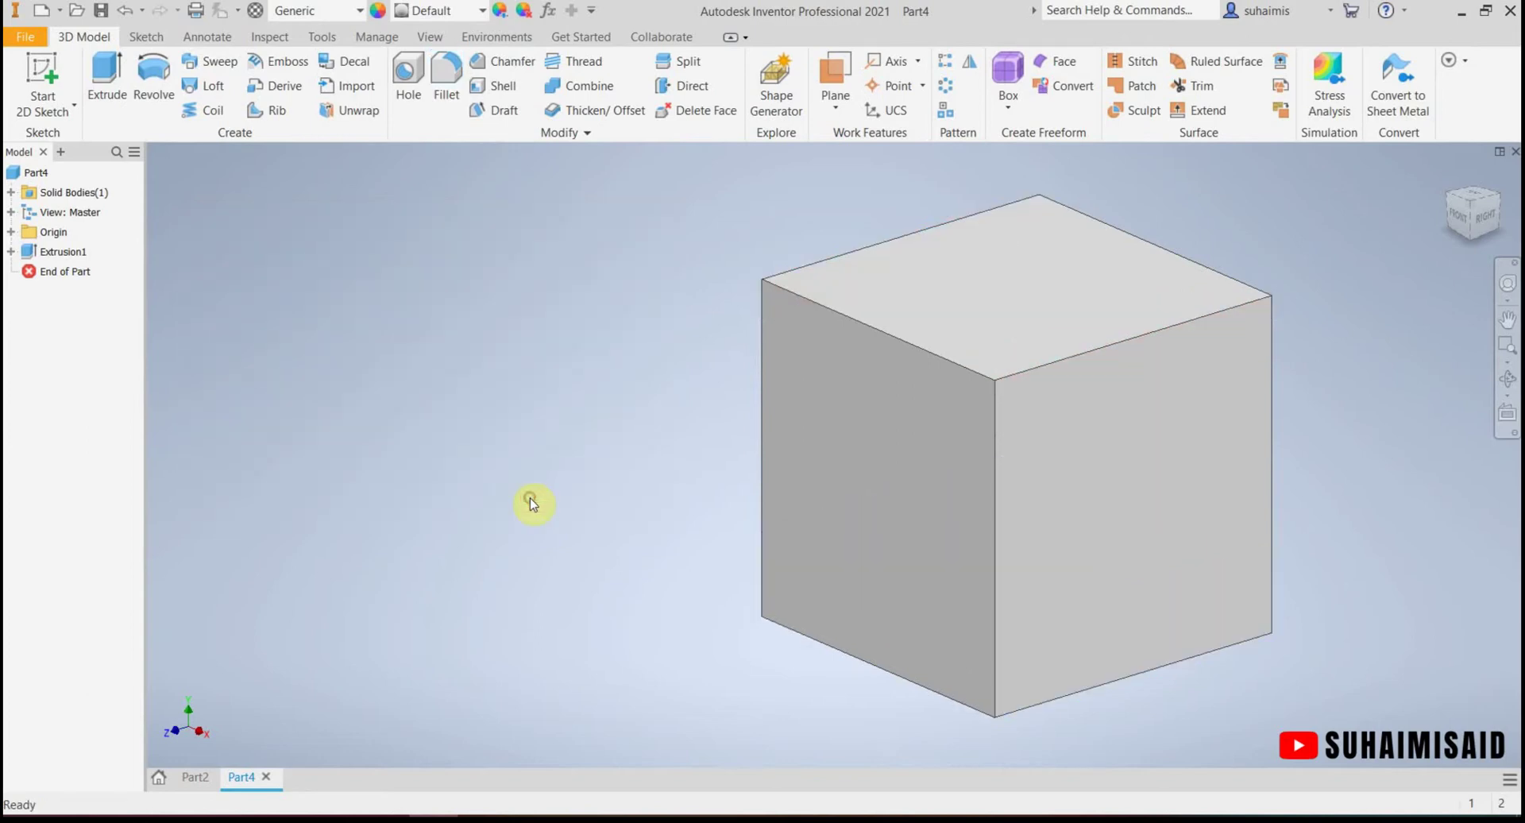
Step: Start the Chamfer command, examine the chamfered example in the Part2 document, and return to Part4
{"action": "left_click", "coordinate": [505, 61]}
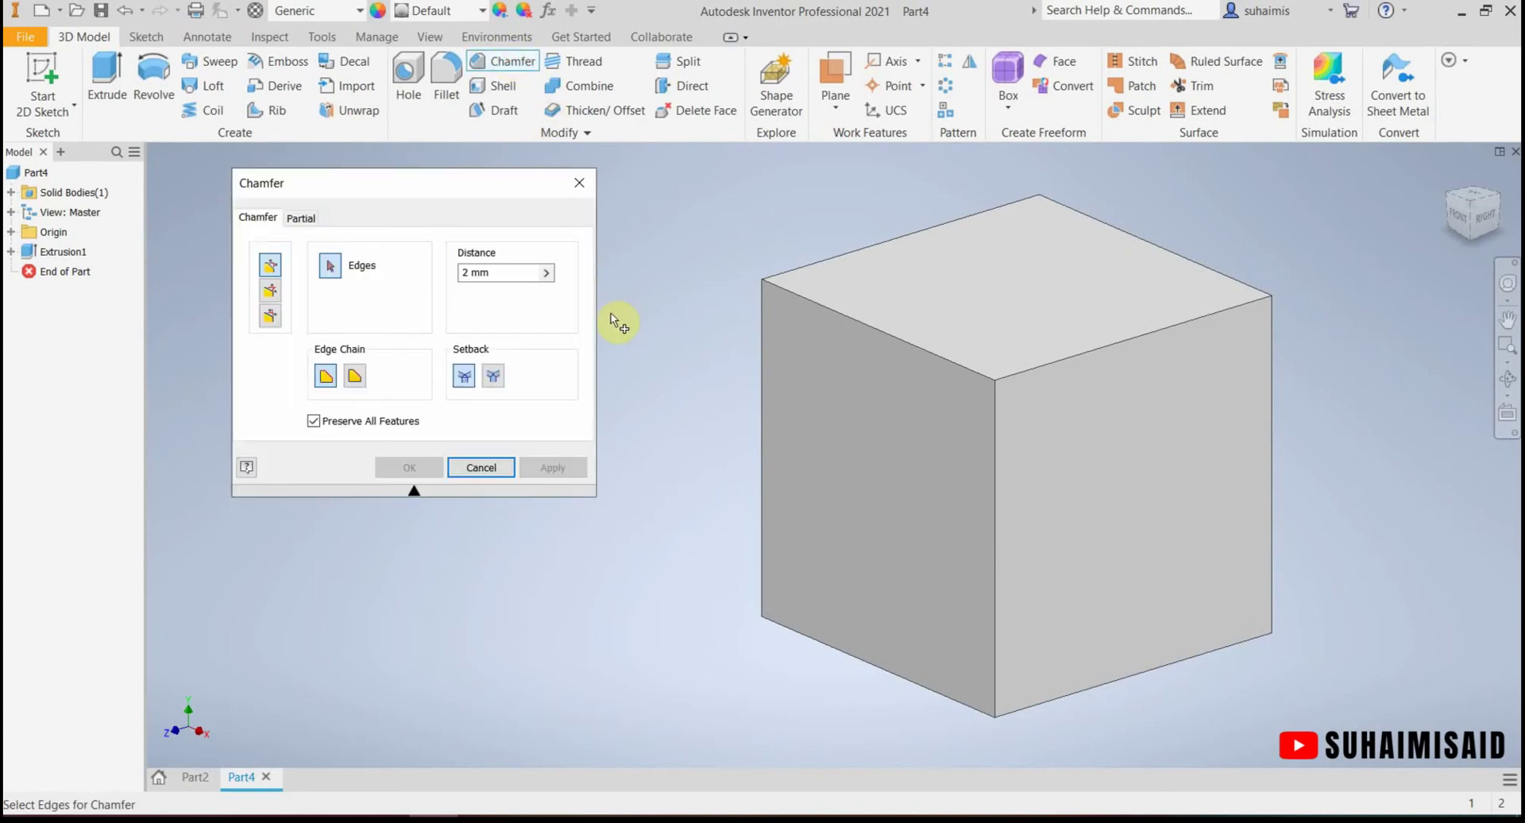
{"action": "left_click", "coordinate": [195, 777]}
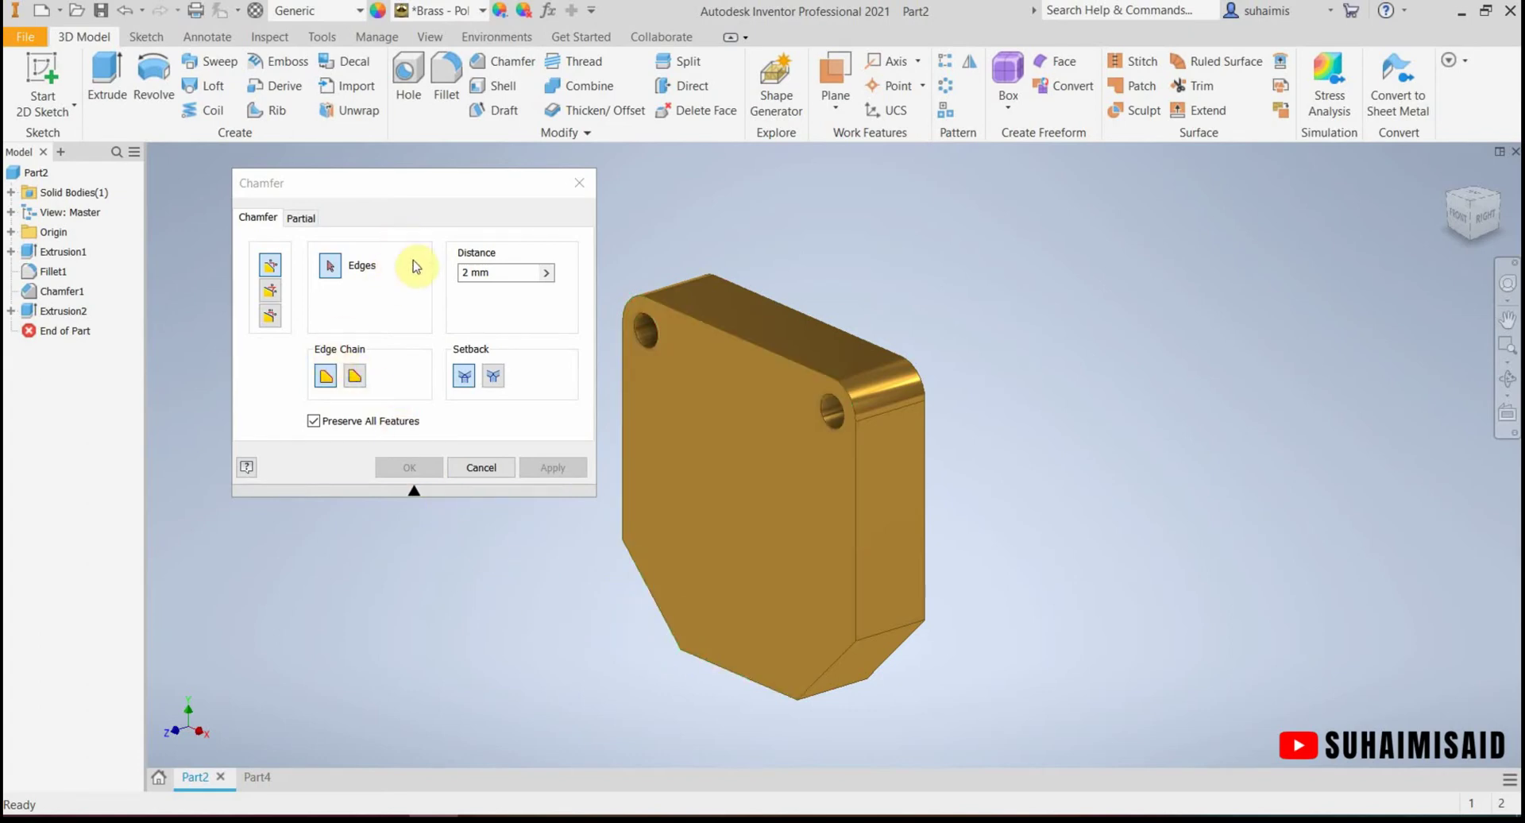
{"action": "left_click", "coordinate": [256, 777]}
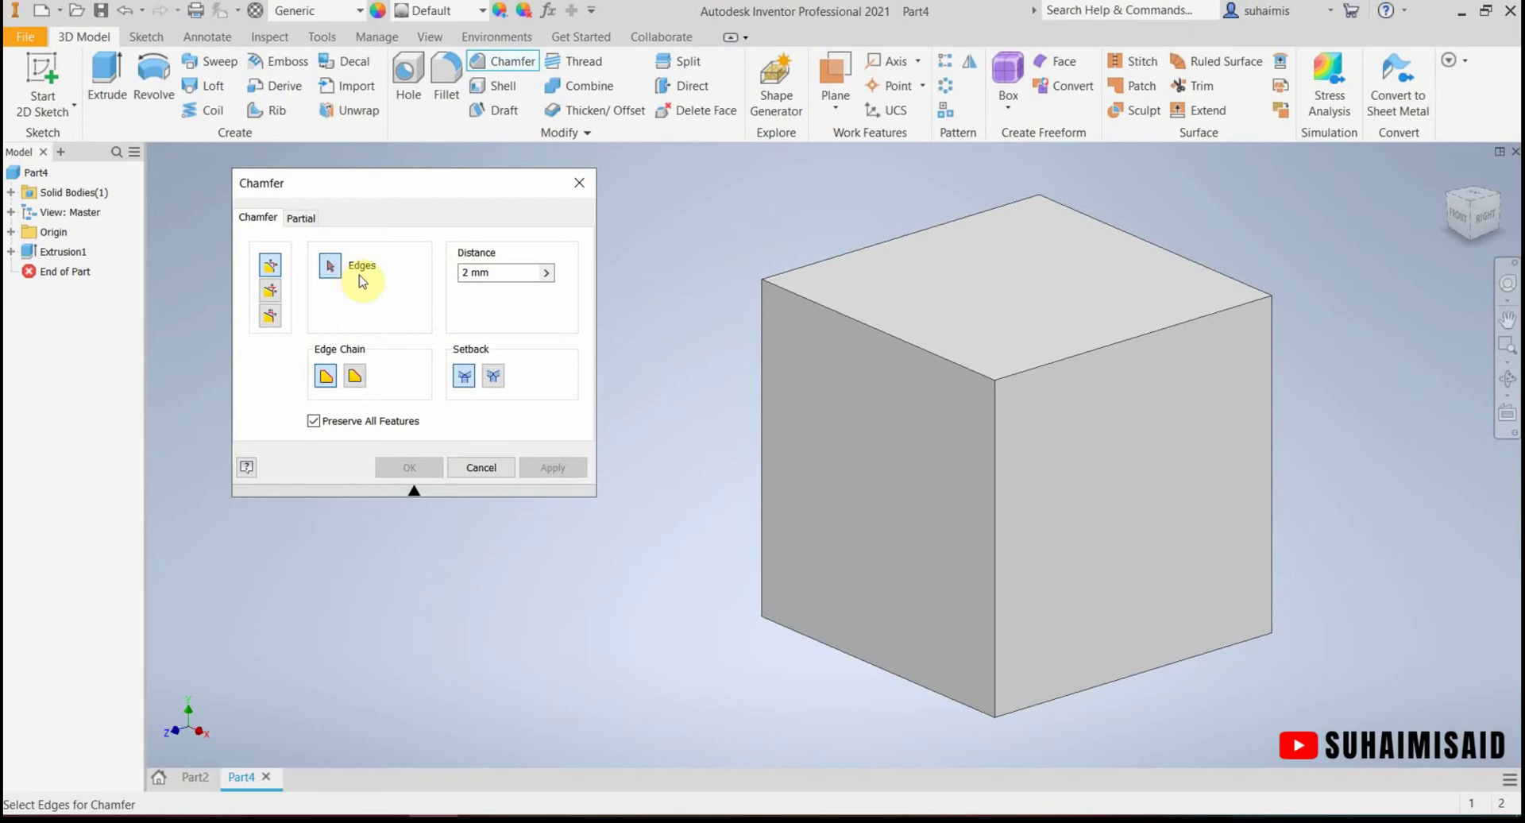
Step: Select the top edge of the cube's right face for a 2 mm equal-distance chamfer and inspect its front profile
{"action": "left_click", "coordinate": [1183, 326]}
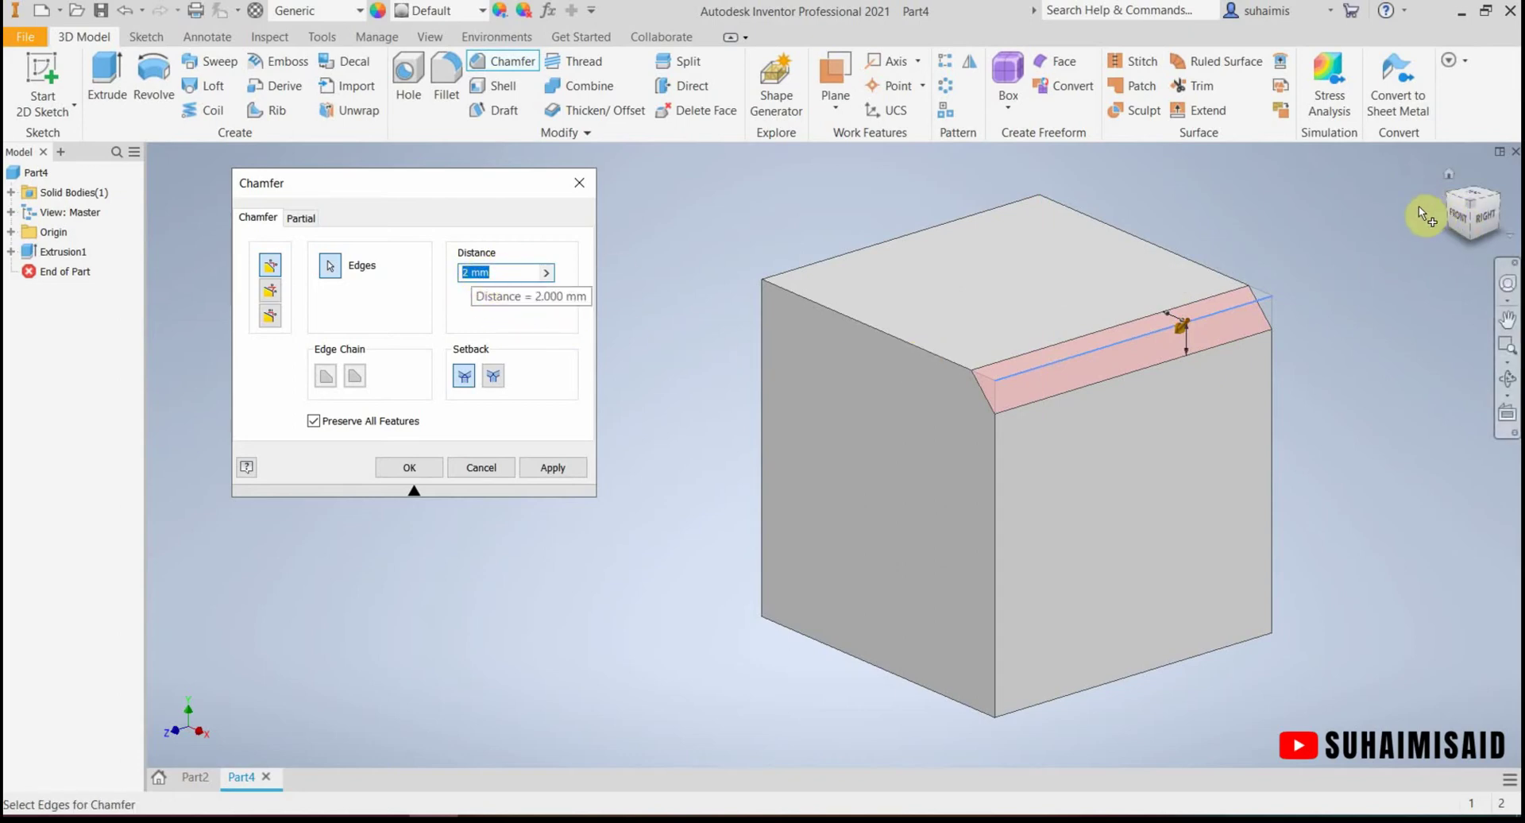
{"action": "left_click", "coordinate": [1458, 218]}
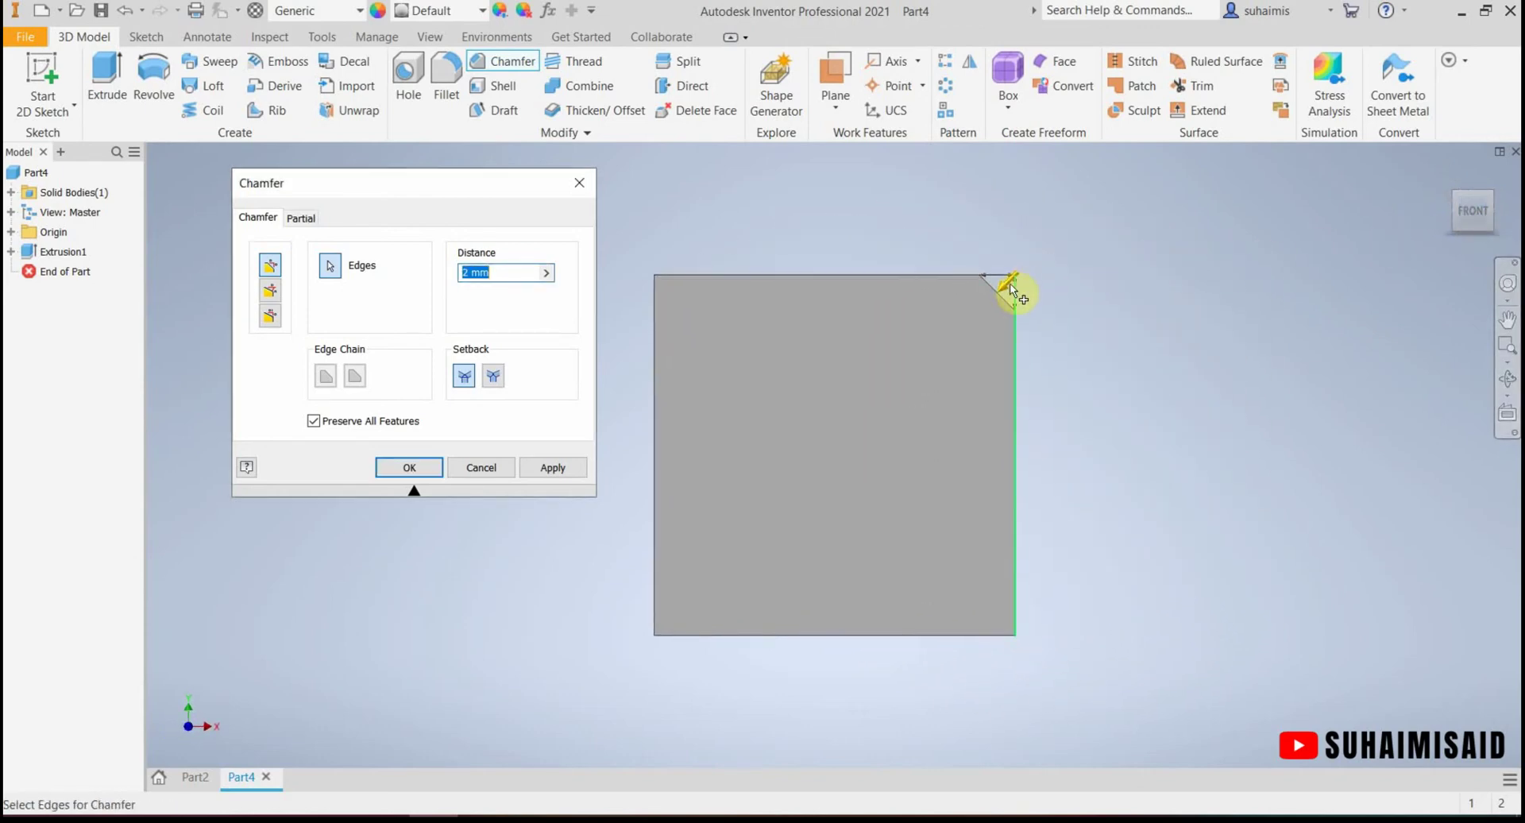
{"action": "scroll", "coordinate": [1003, 291], "scroll_direction": "up", "scroll_amount": 3}
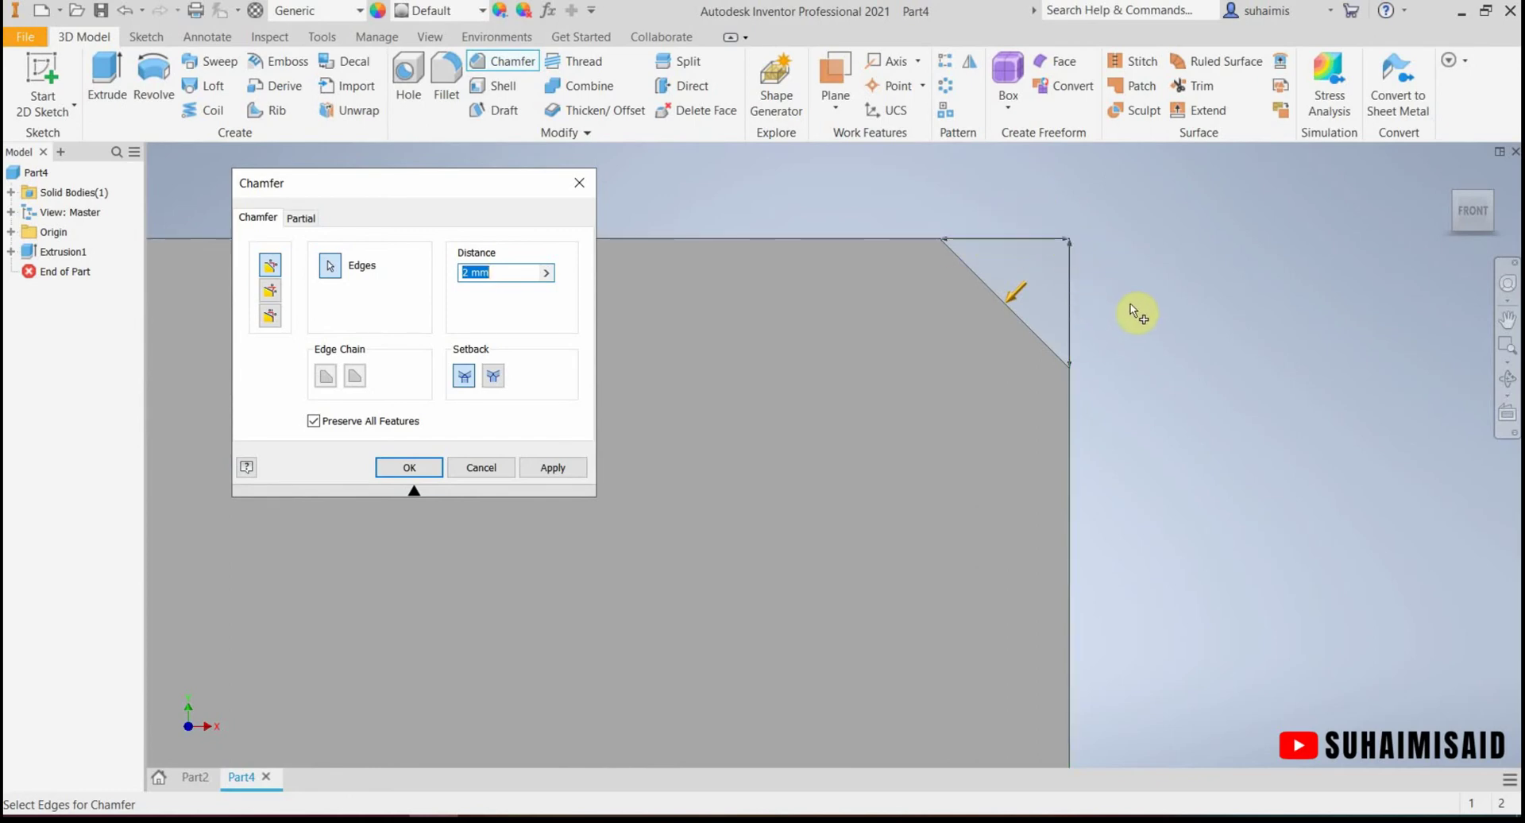
{"action": "left_click", "coordinate": [1449, 174]}
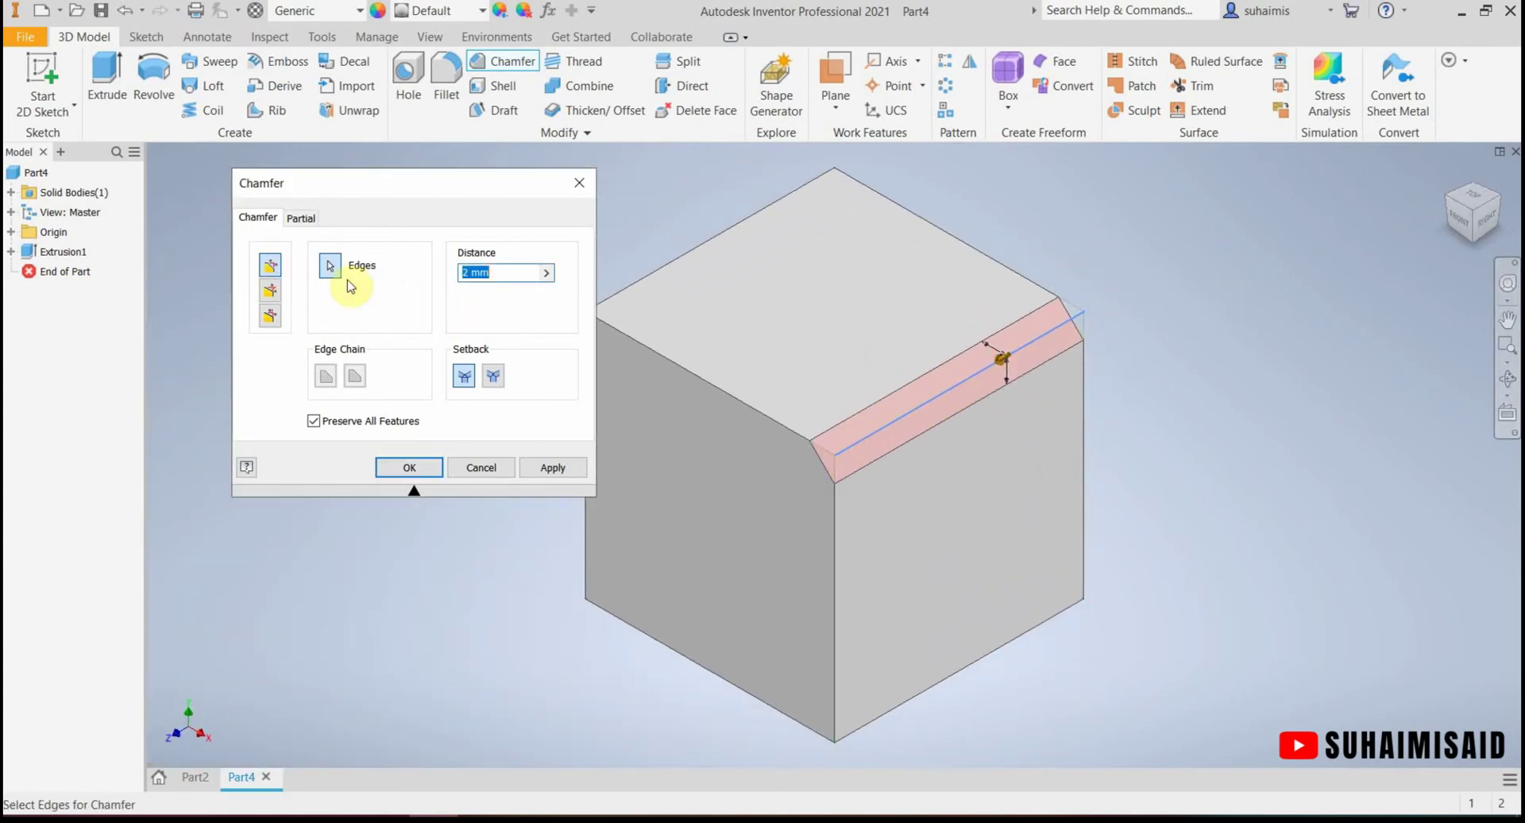
Step: Set the equal-distance chamfer to 3 mm and compare its profile from the front
{"action": "left_click", "coordinate": [1467, 233]}
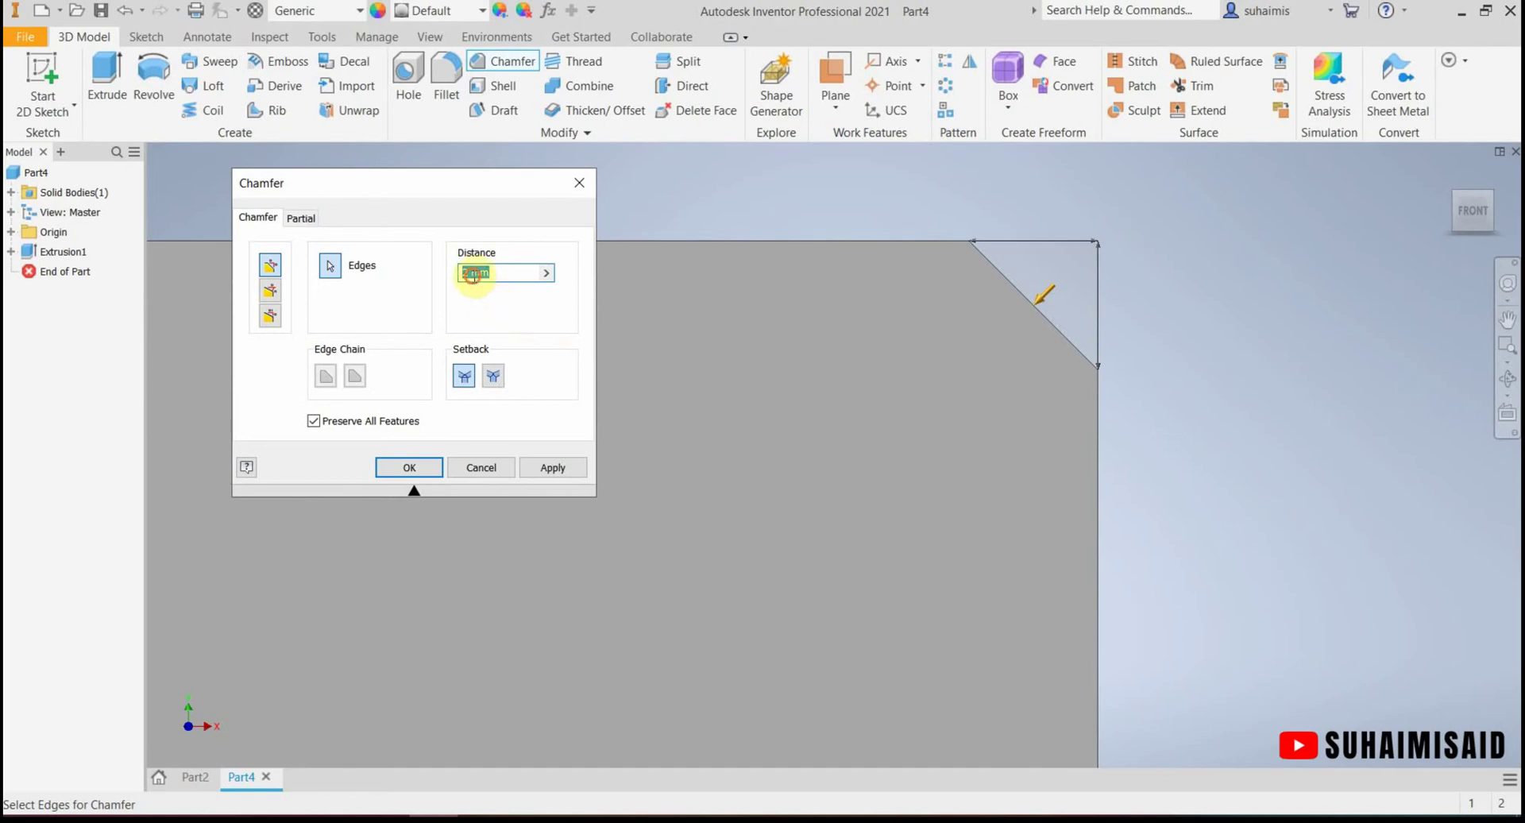
{"action": "left_click", "coordinate": [473, 274]}
{"action": "left_click_drag", "start_coordinate": [473, 275], "coordinate": [462, 279]}
{"action": "type", "text": "3"}
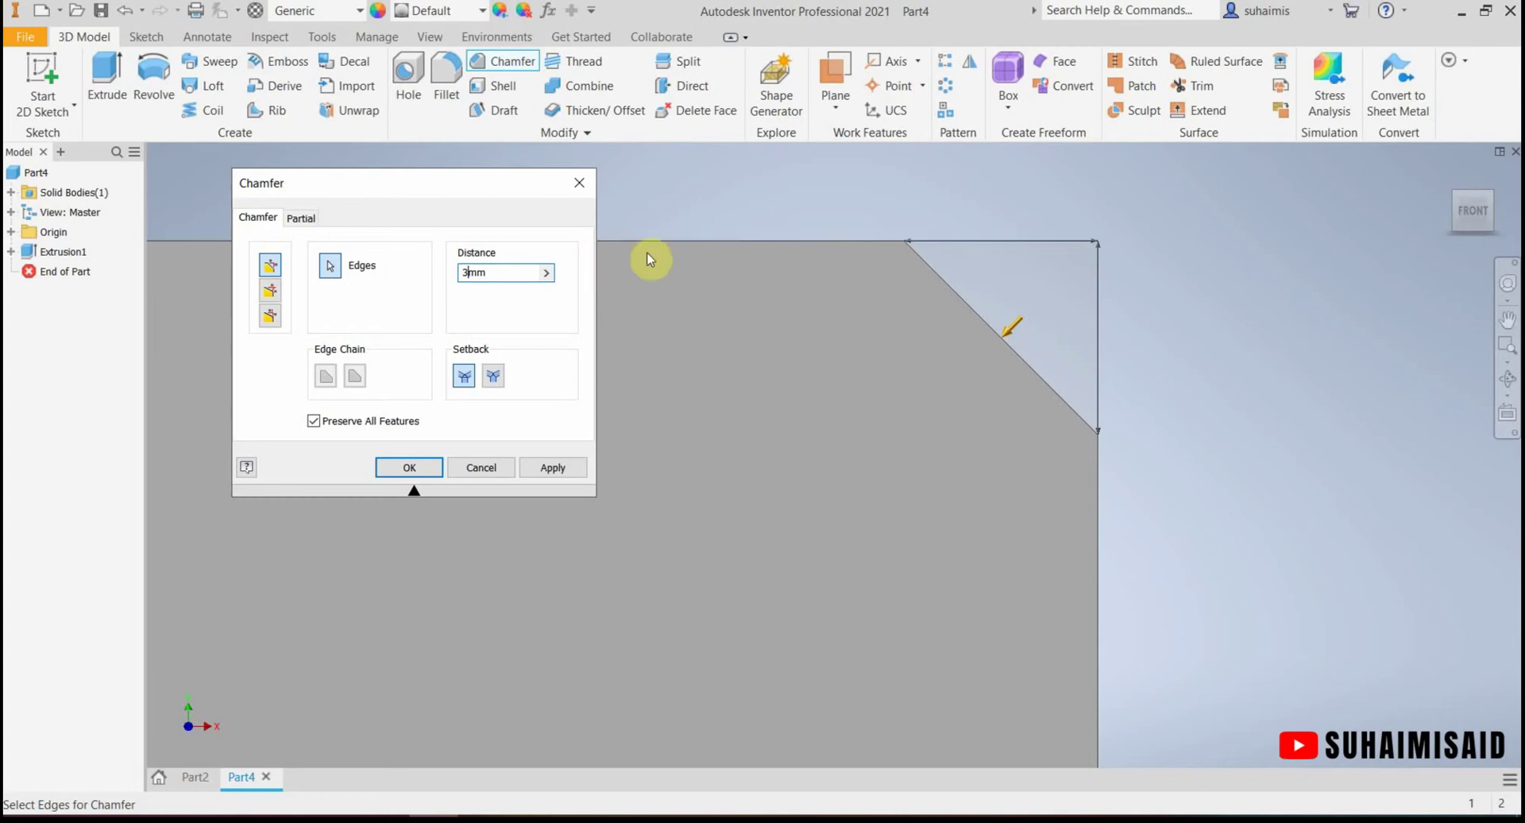
{"action": "left_click", "coordinate": [1491, 204]}
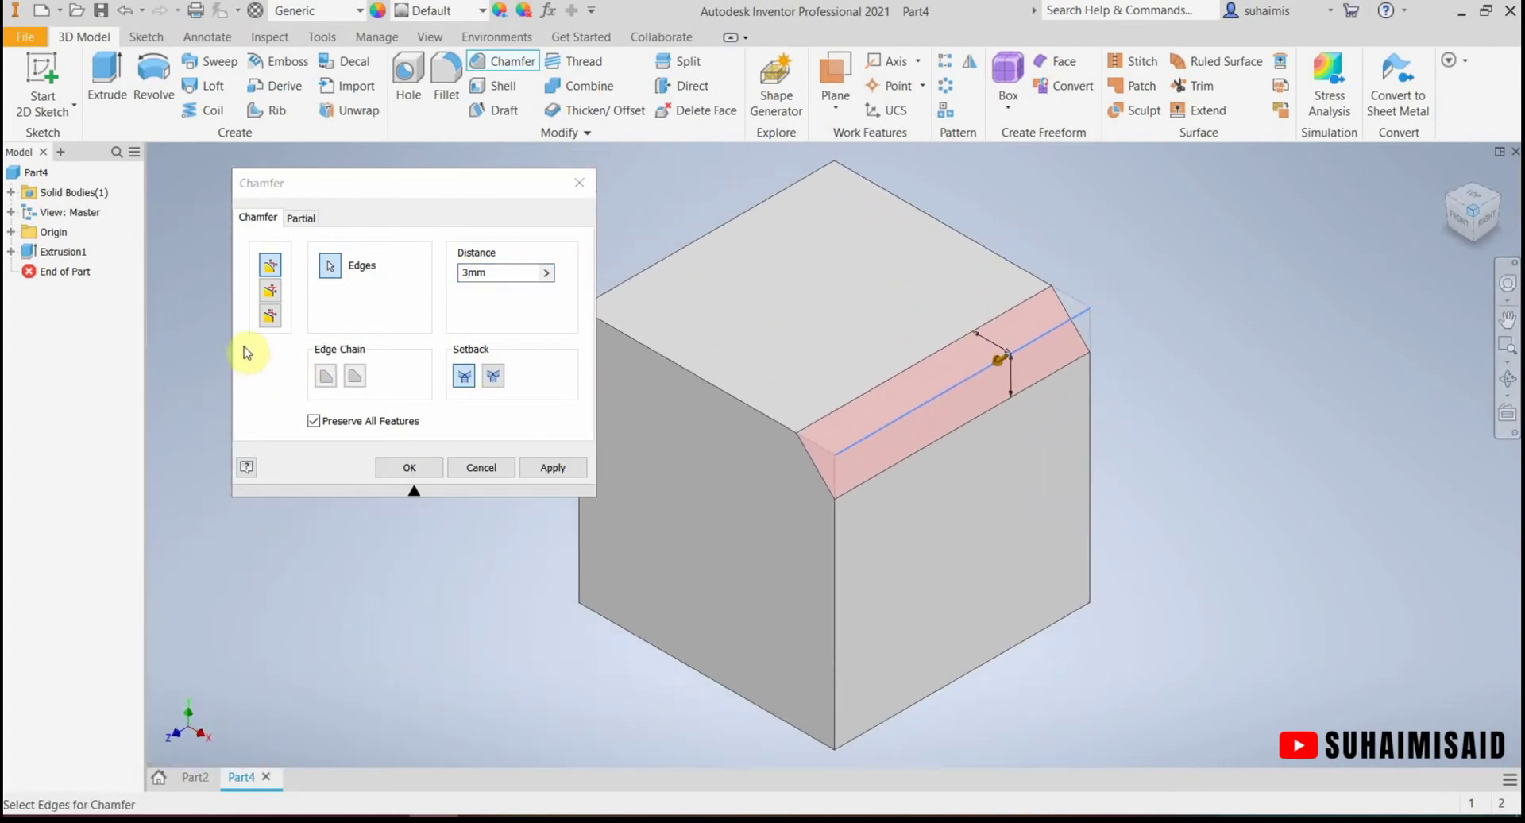
Step: Switch the chamfer to Distance and Angle, then pick the cube's top face and the edge it shares with the right face
{"action": "left_click", "coordinate": [269, 294]}
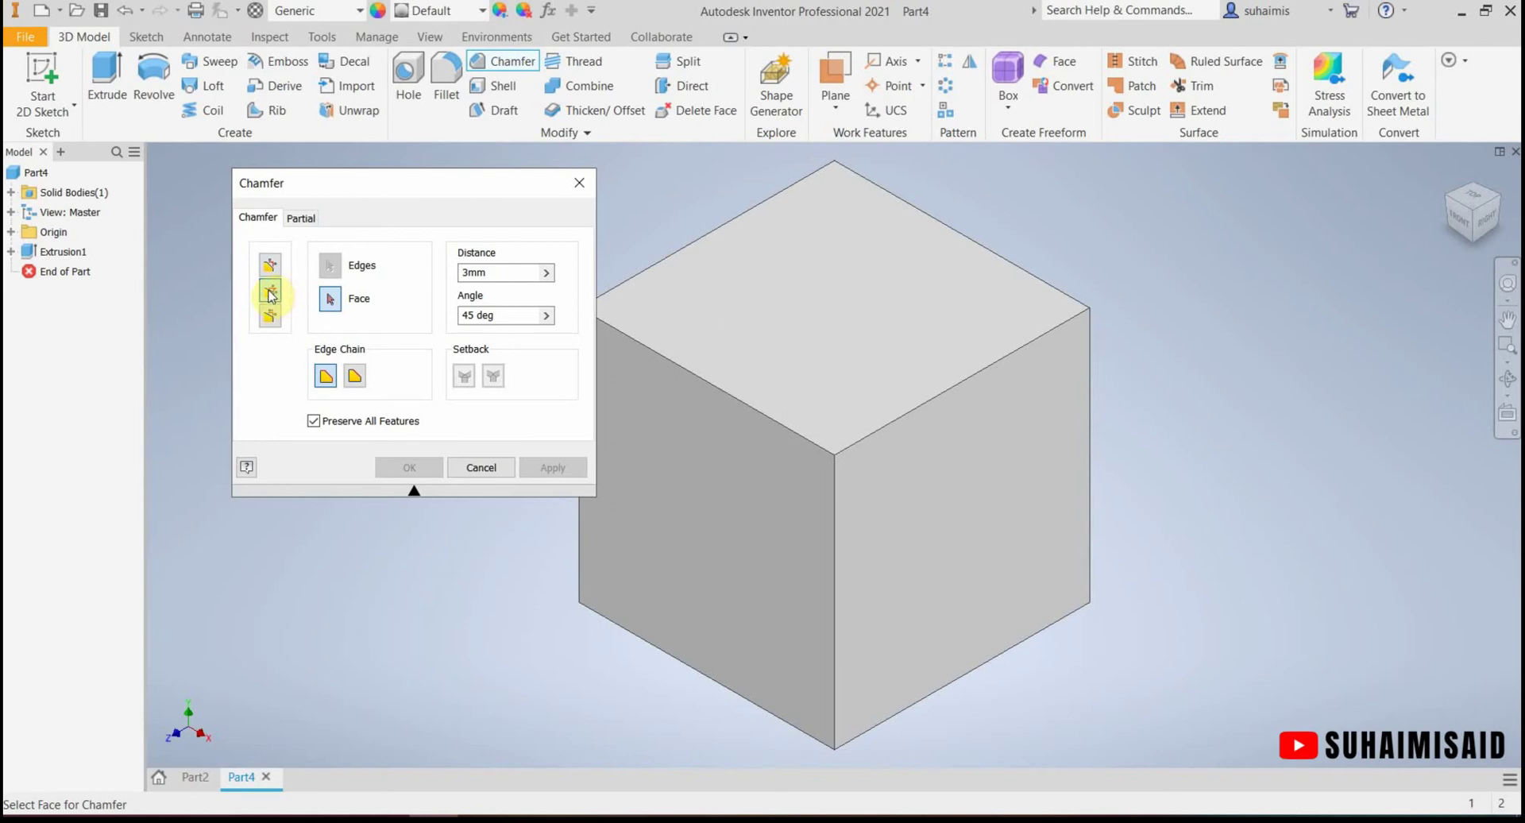
{"action": "left_click", "coordinate": [332, 300]}
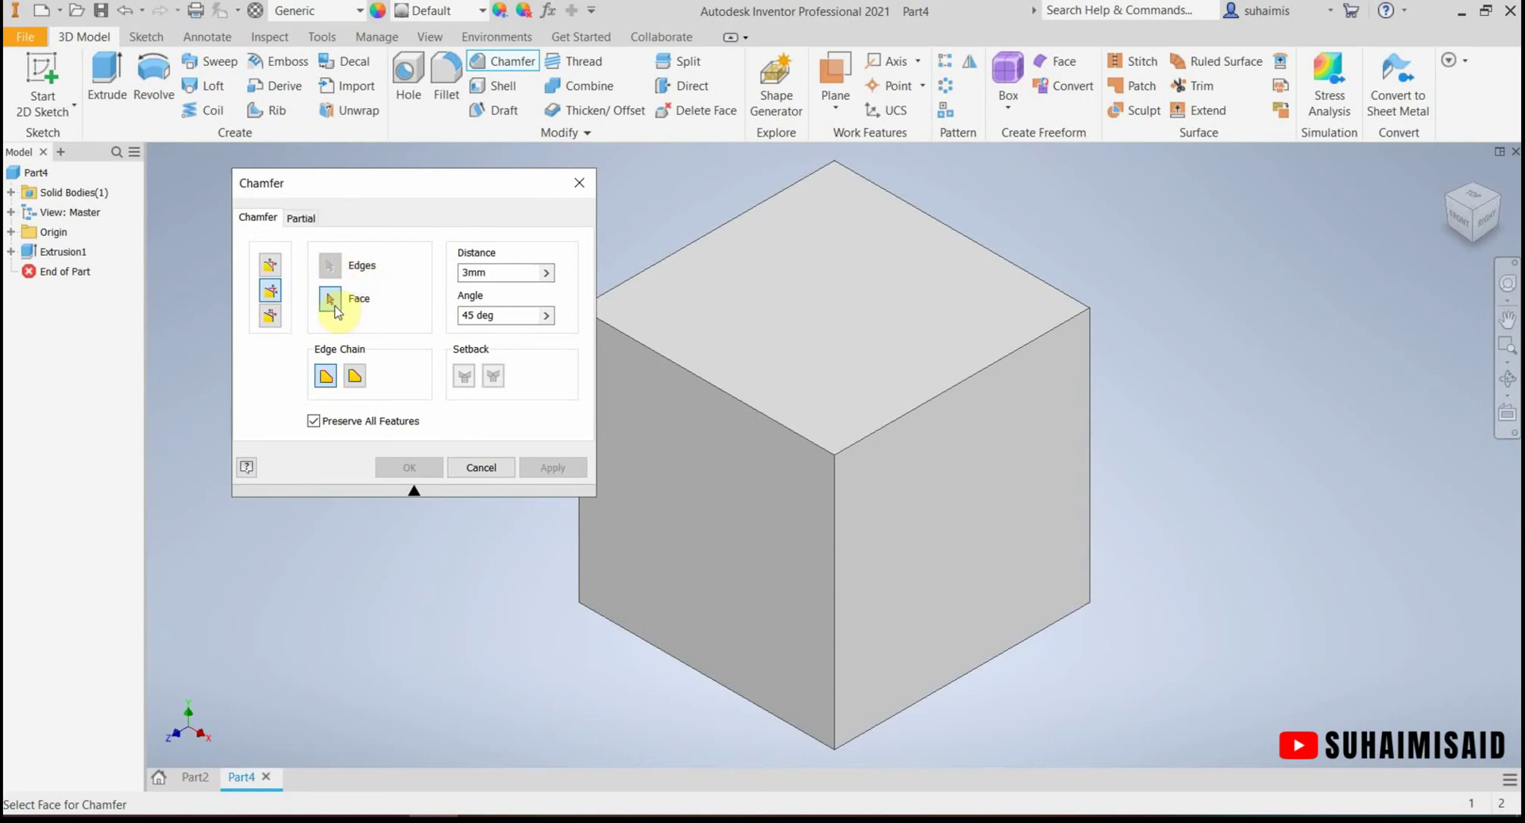
{"action": "left_click", "coordinate": [810, 326]}
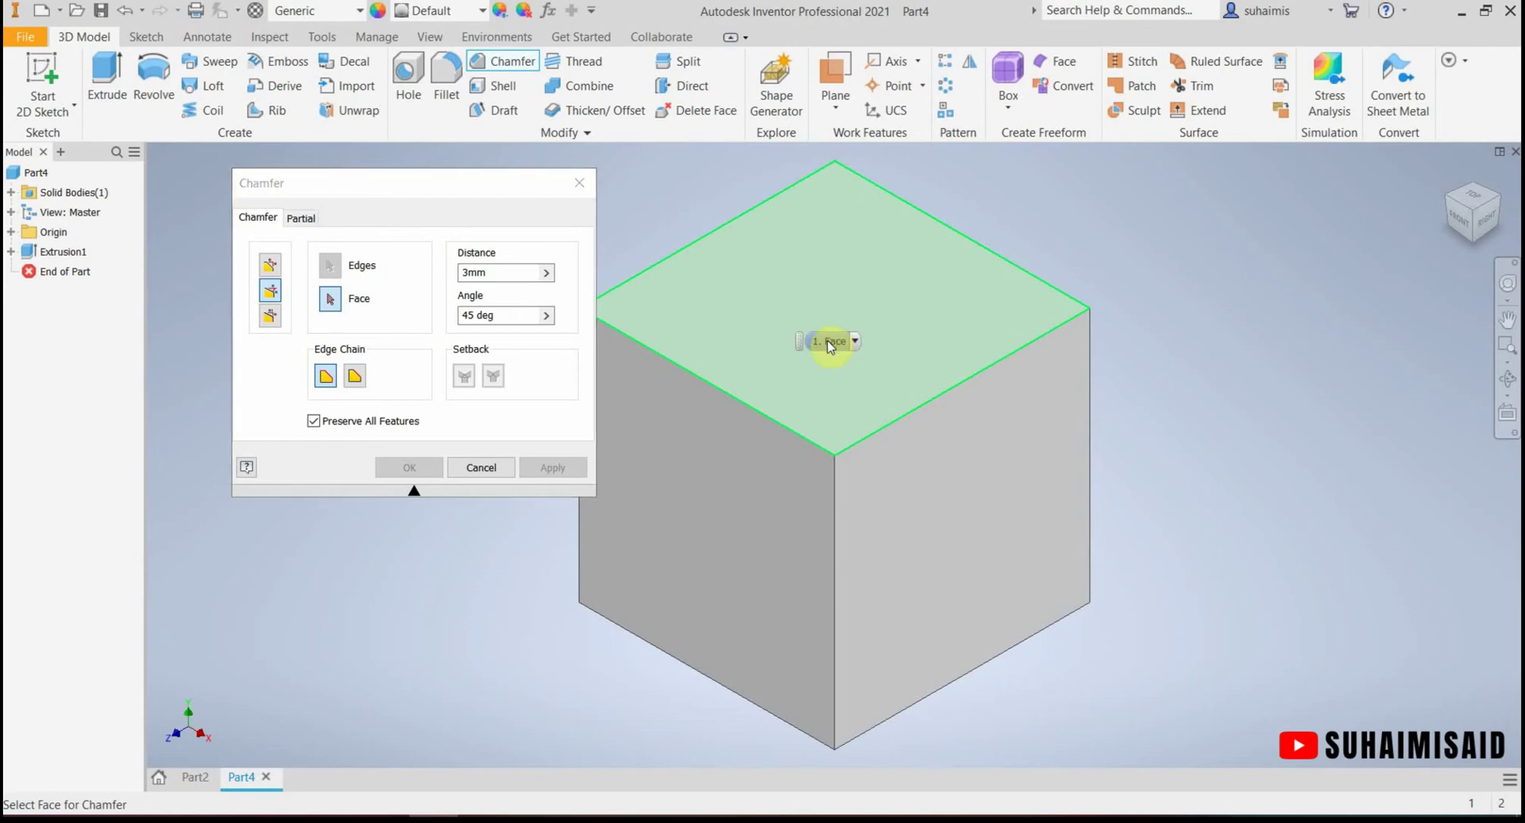
{"action": "left_click", "coordinate": [898, 314]}
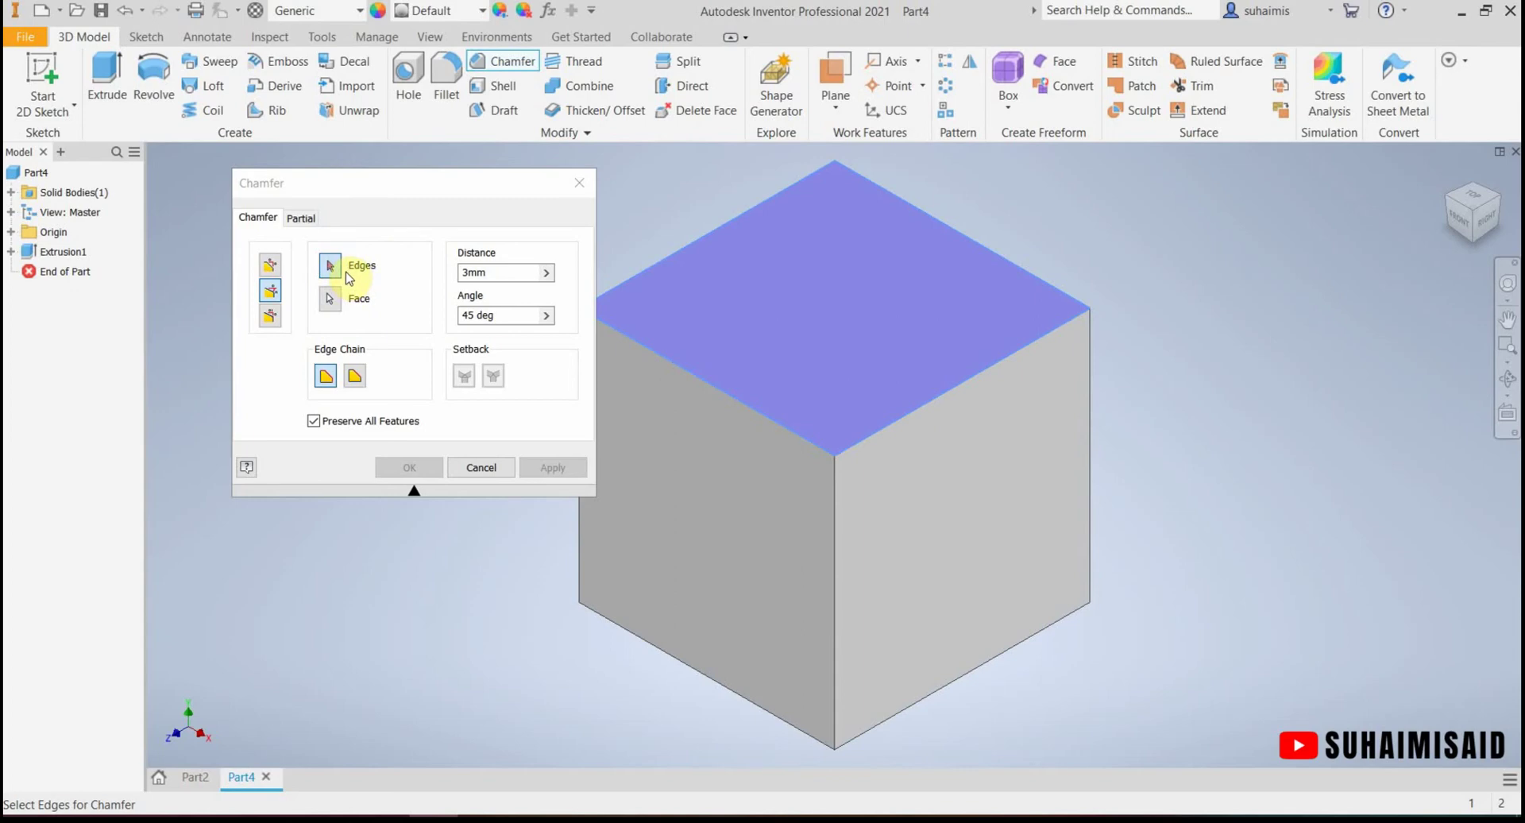
{"action": "left_click", "coordinate": [979, 372]}
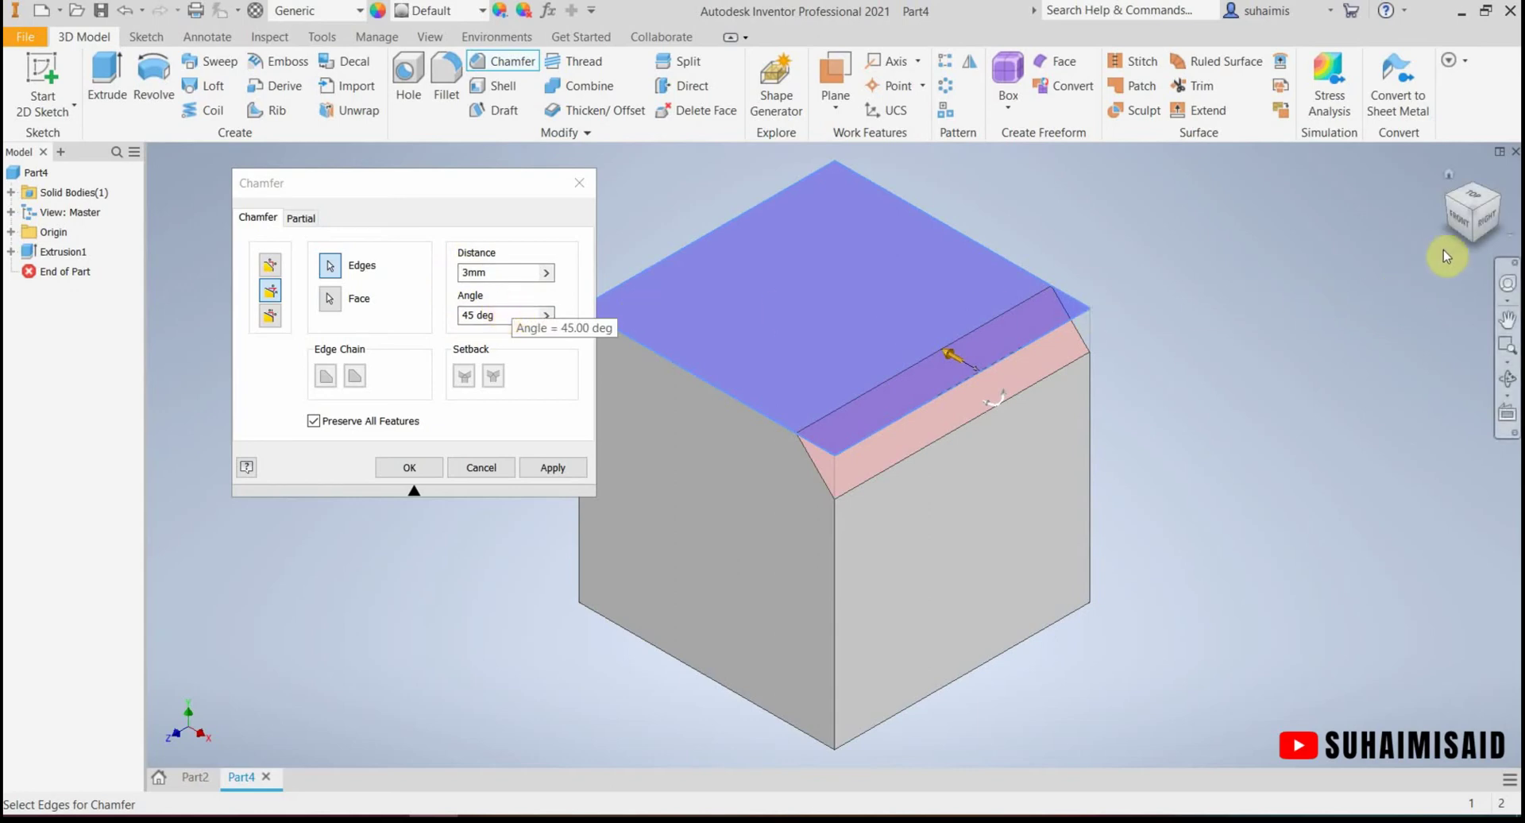
Step: Inspect the distance-and-angle chamfer's front profile and set its distance to 2 mm
{"action": "left_click", "coordinate": [1462, 221]}
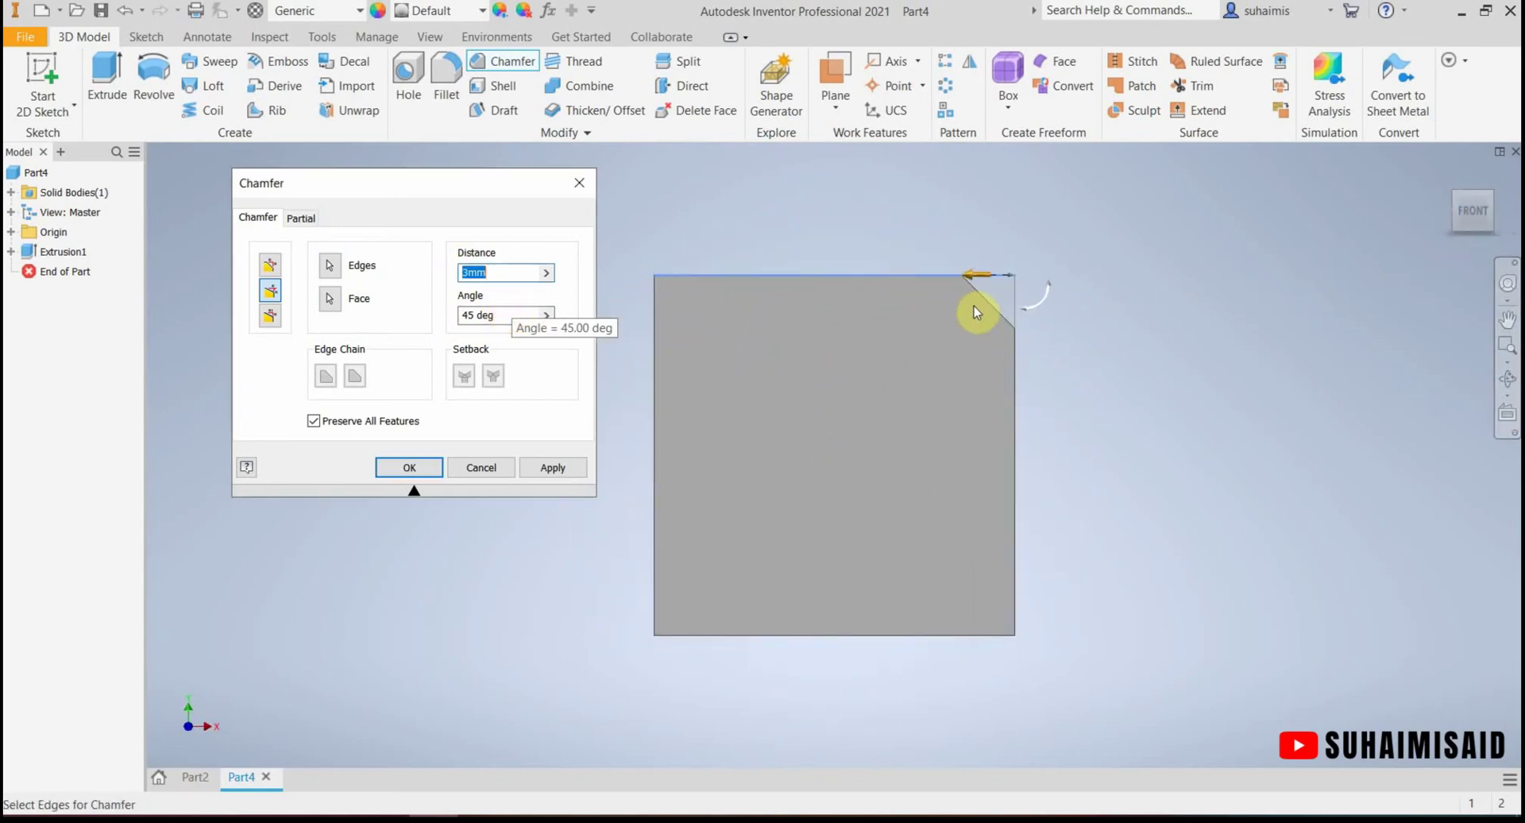
{"action": "scroll", "coordinate": [974, 306], "scroll_direction": "up", "scroll_amount": 5}
{"action": "middle_click_drag", "start_coordinate": [922, 304], "coordinate": [914, 347]}
{"action": "left_click", "coordinate": [476, 272]}
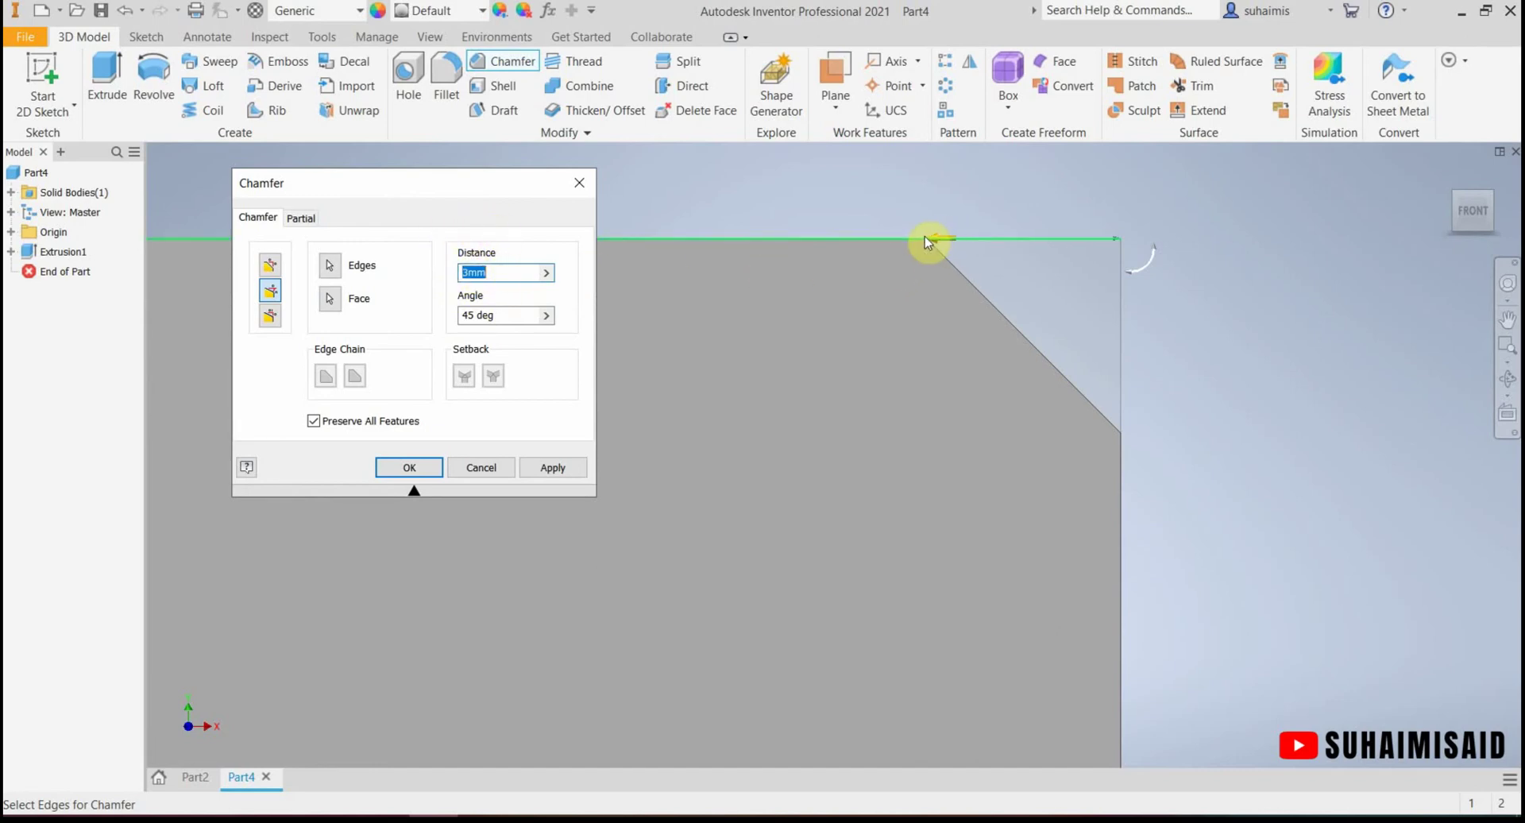
{"action": "left_click", "coordinate": [510, 272]}
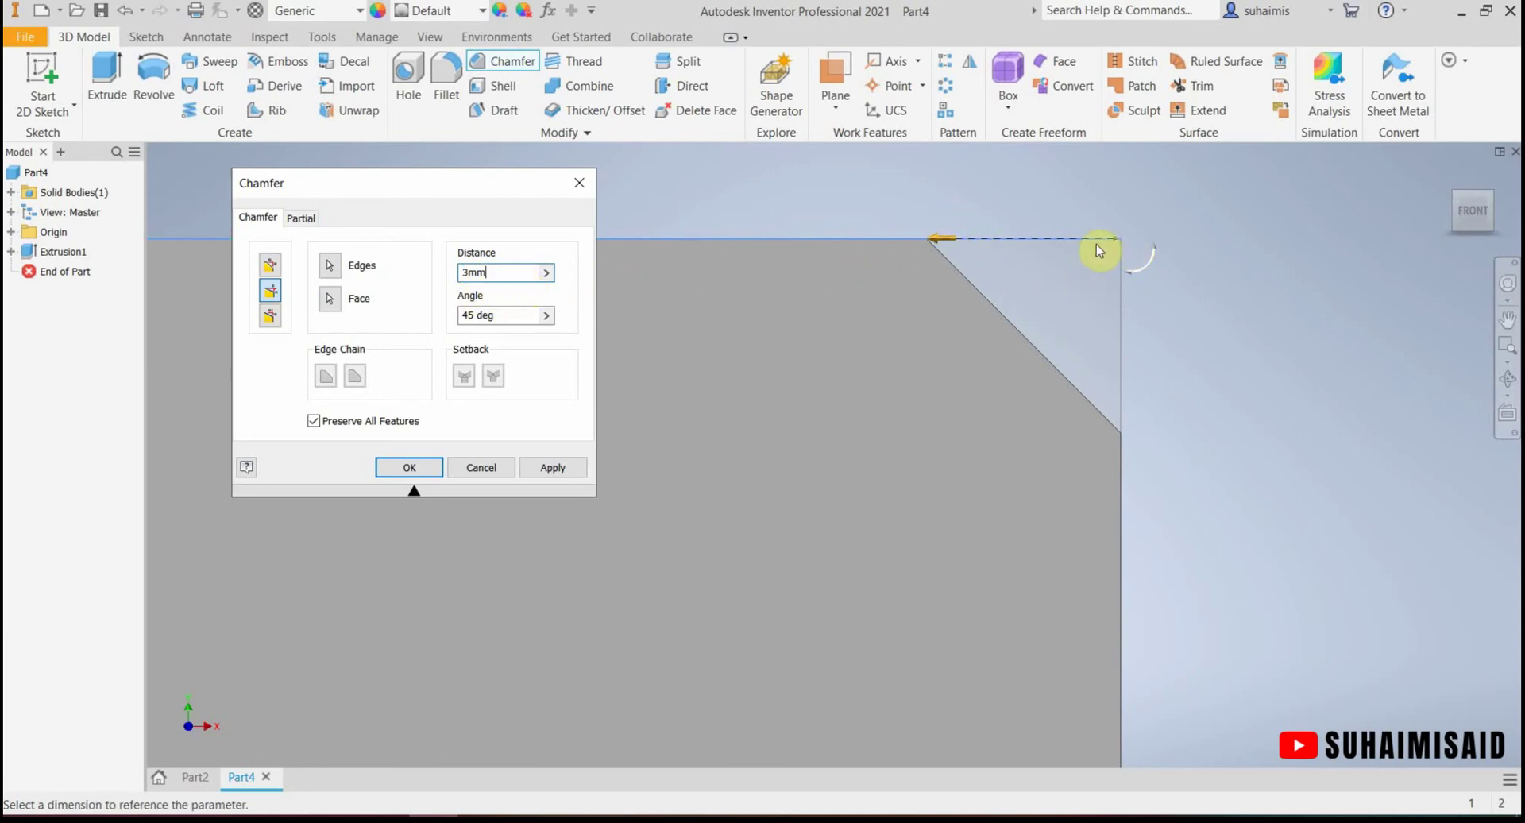
{"action": "left_click_drag", "start_coordinate": [504, 273], "coordinate": [443, 286]}
{"action": "type", "text": "2"}
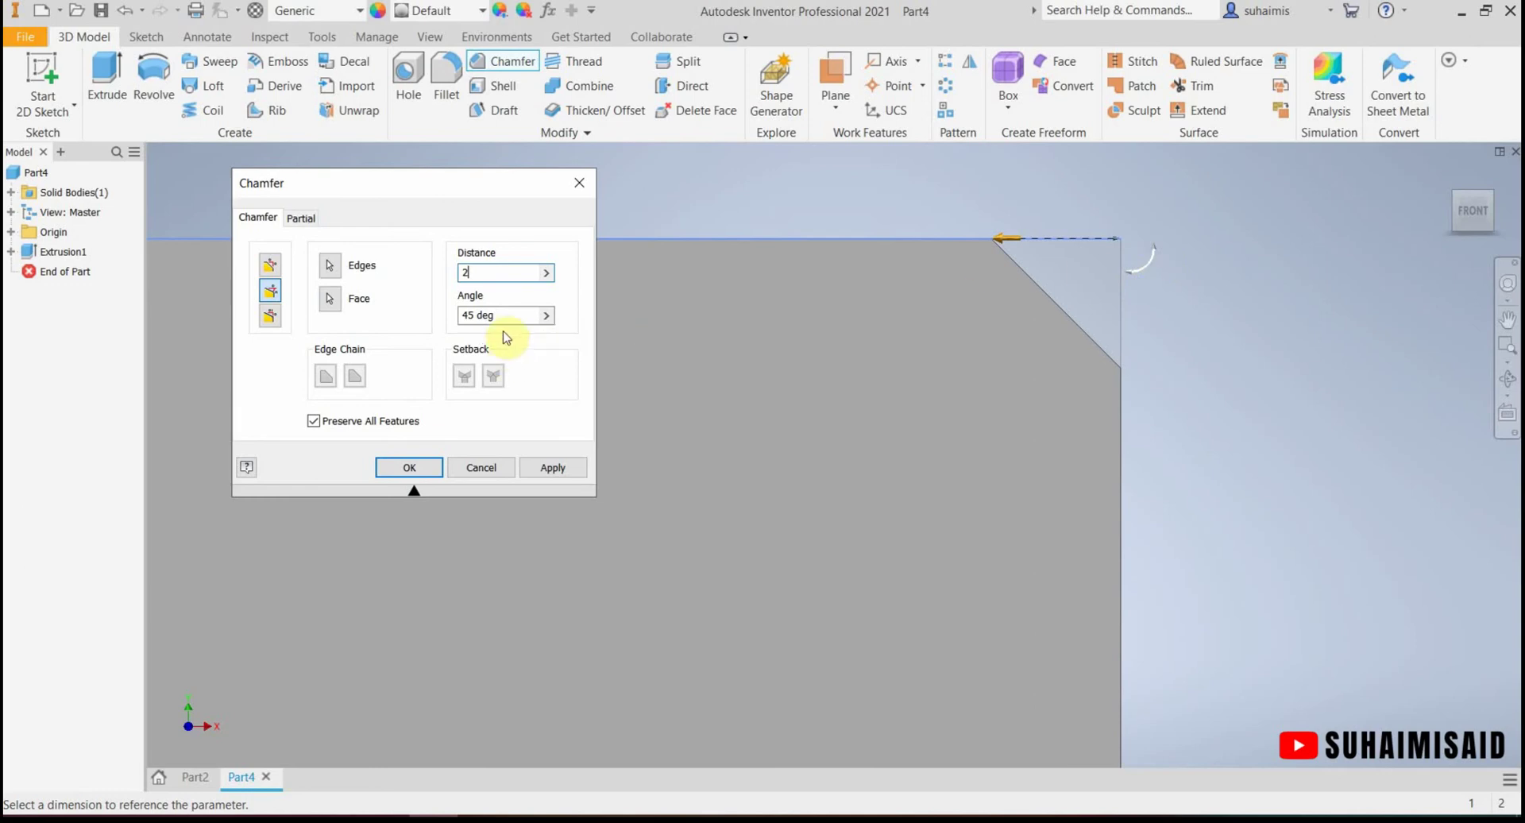
Step: Set the distance-and-angle chamfer's angle to 60 degrees and view the result on the whole cube
{"action": "left_click_drag", "start_coordinate": [479, 316], "coordinate": [459, 321]}
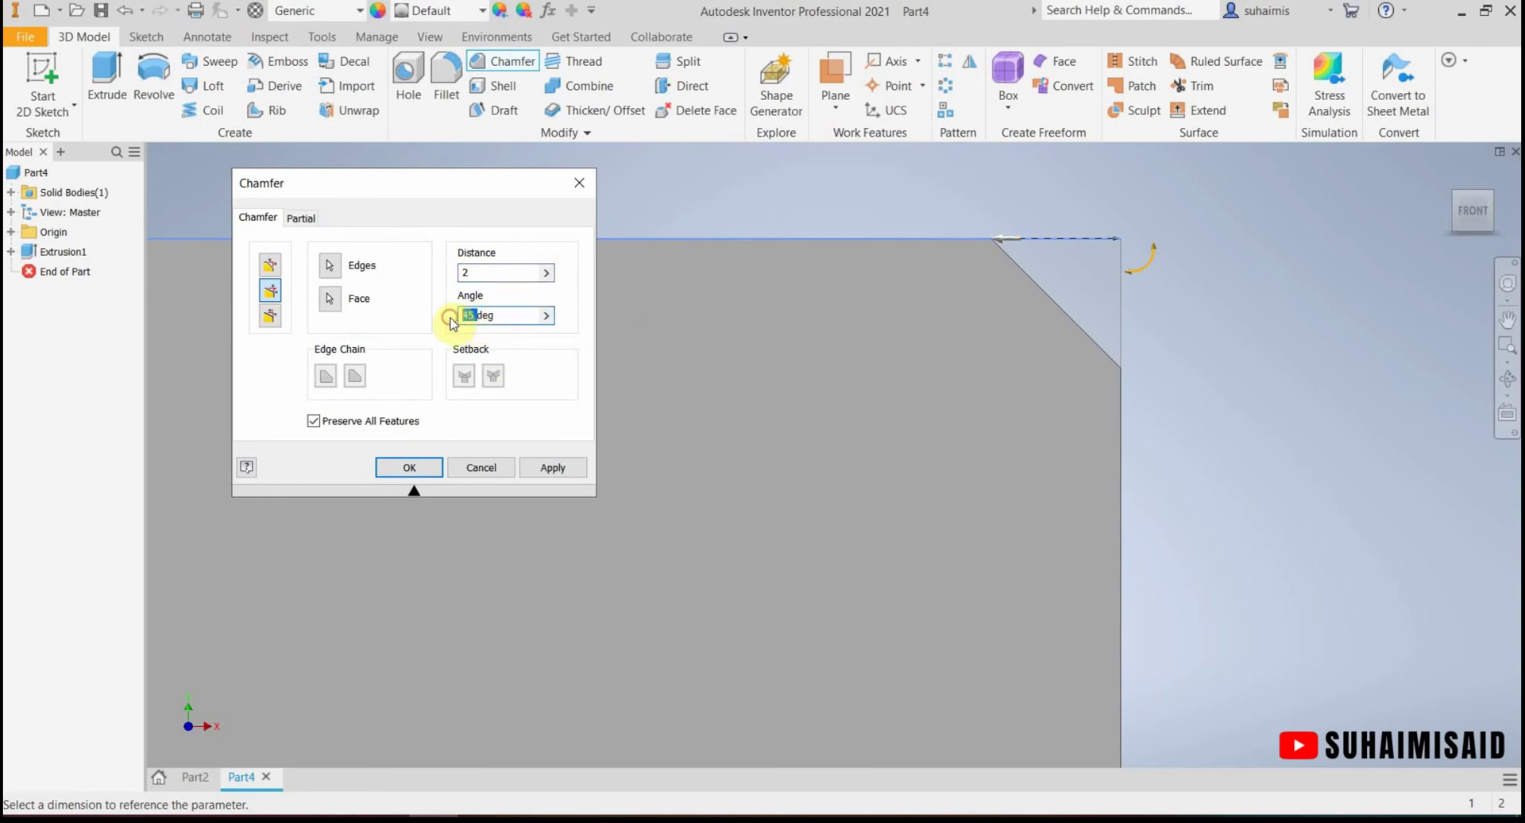
{"action": "type", "text": "60"}
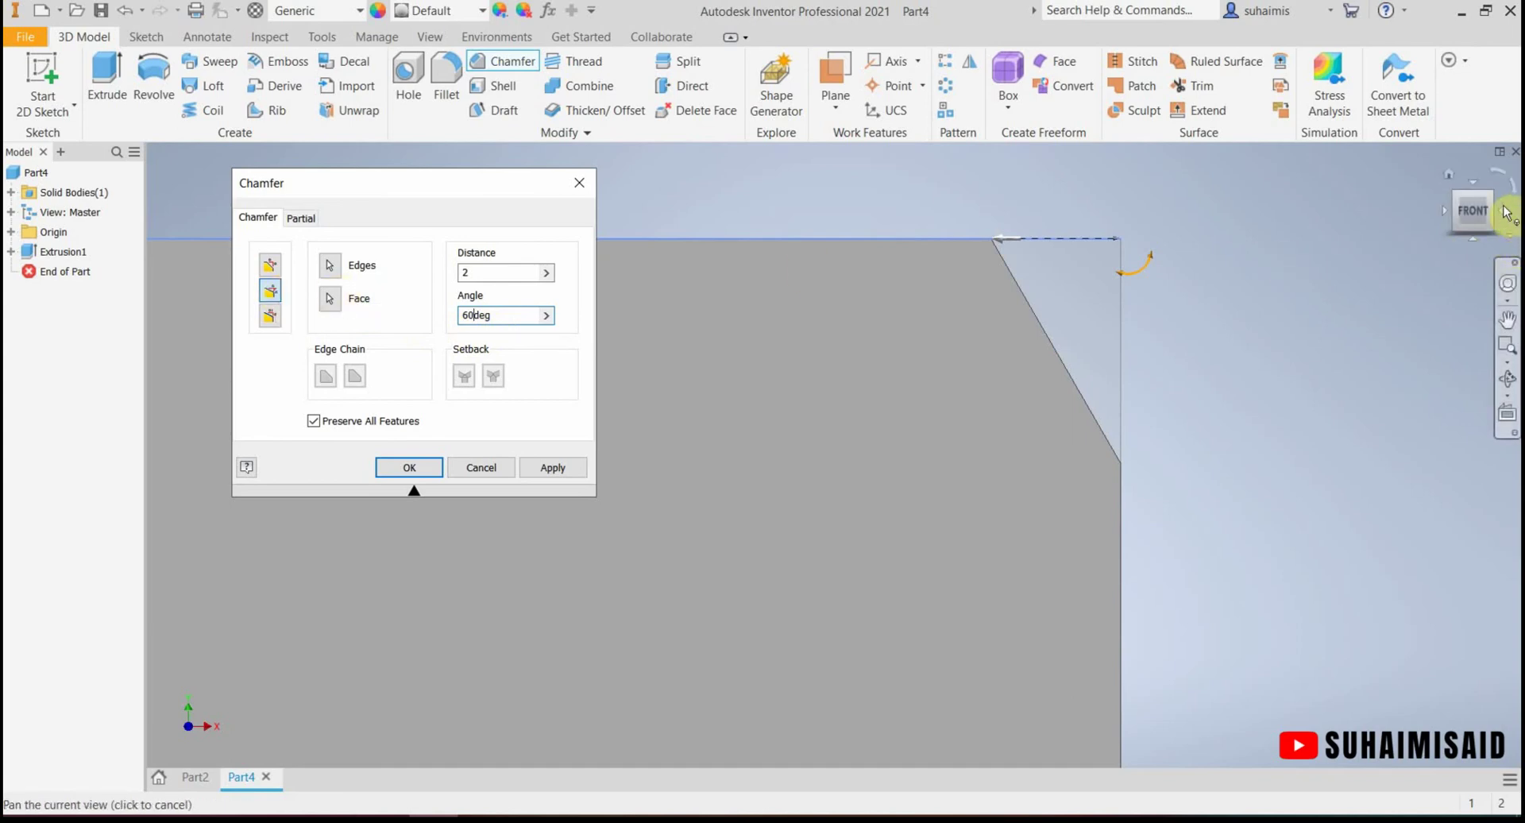
{"action": "left_click_drag", "start_coordinate": [1479, 207], "coordinate": [843, 322]}
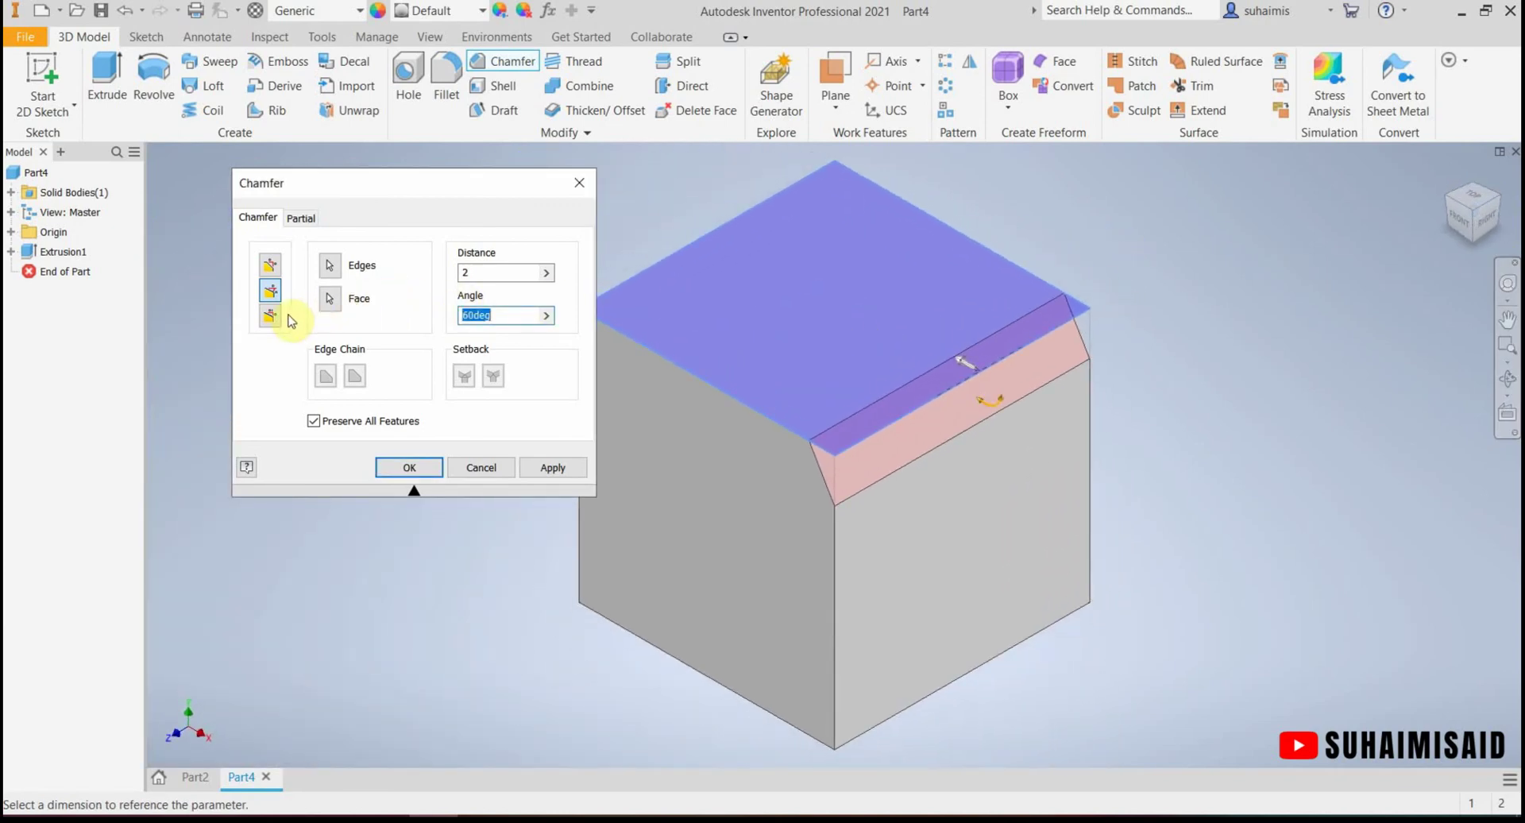
Step: Switch the chamfer to Two Distances, pick the edge between the cube's top and right faces, and inspect its front profile
{"action": "left_click", "coordinate": [271, 316]}
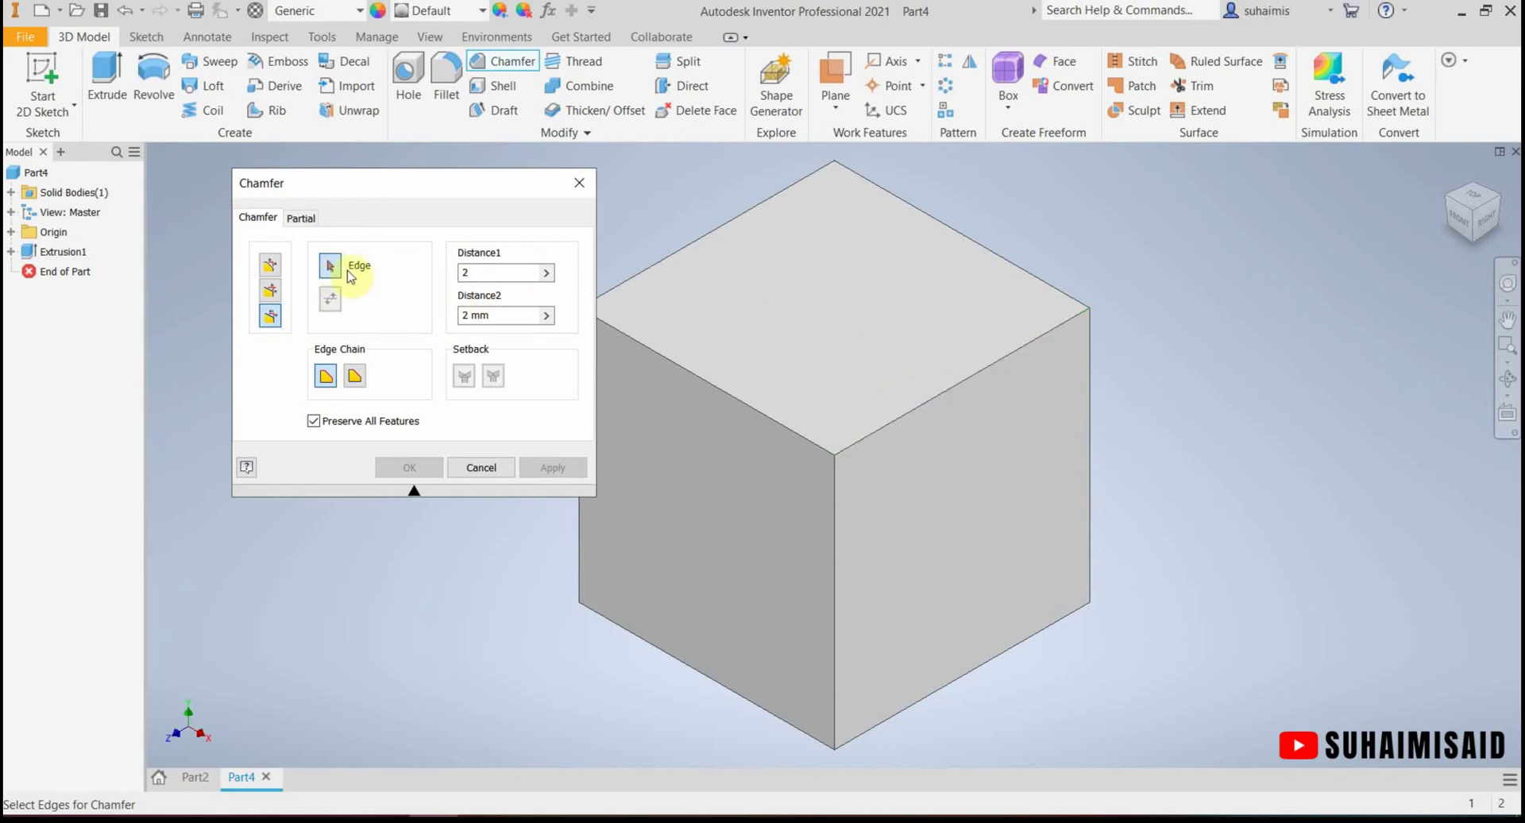
{"action": "left_click", "coordinate": [953, 389]}
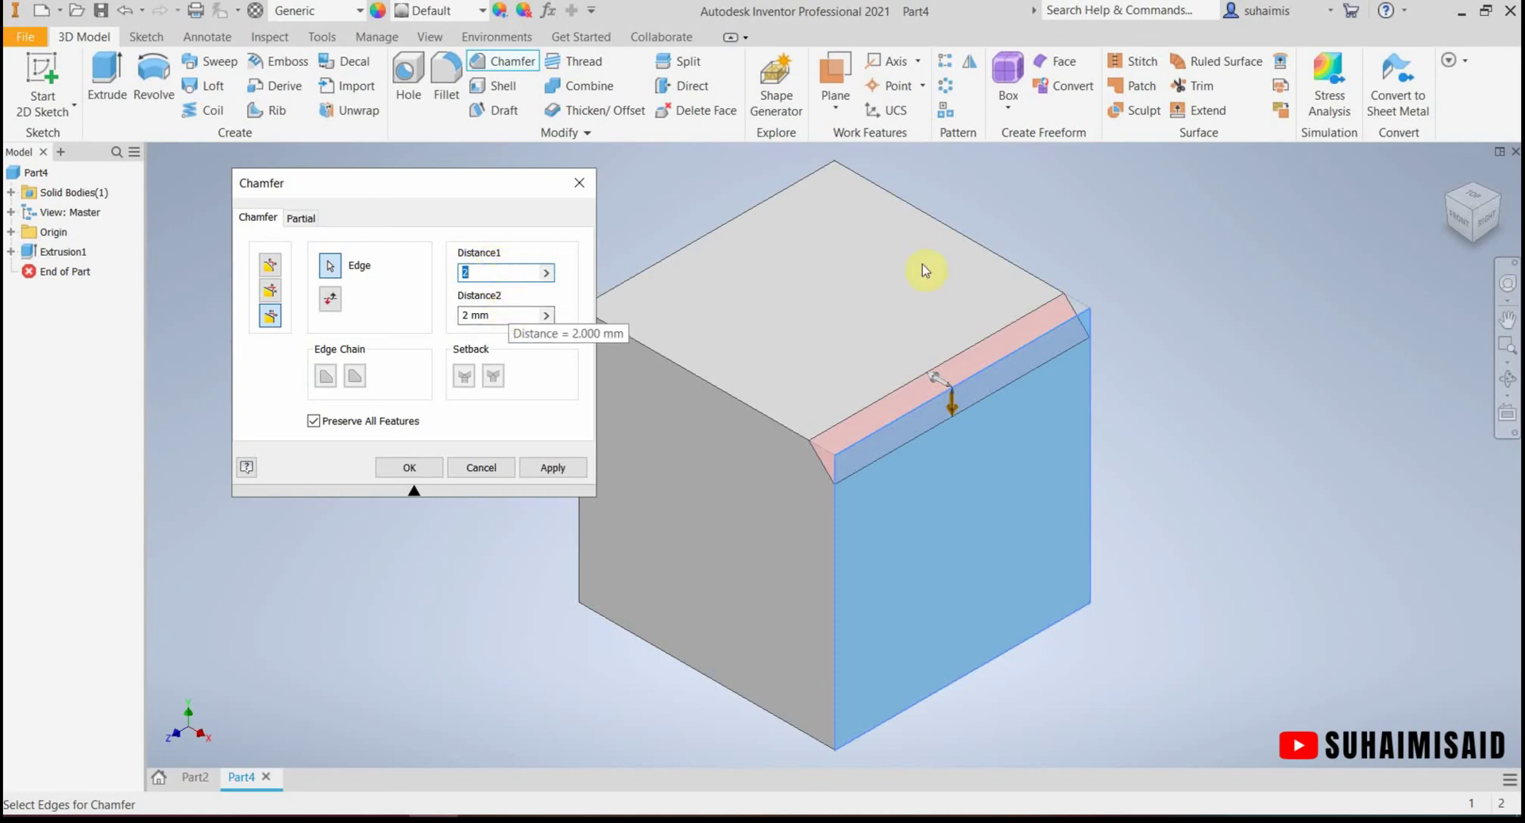
{"action": "left_click", "coordinate": [1457, 227]}
{"action": "scroll", "coordinate": [997, 317], "scroll_direction": "up", "scroll_amount": 3}
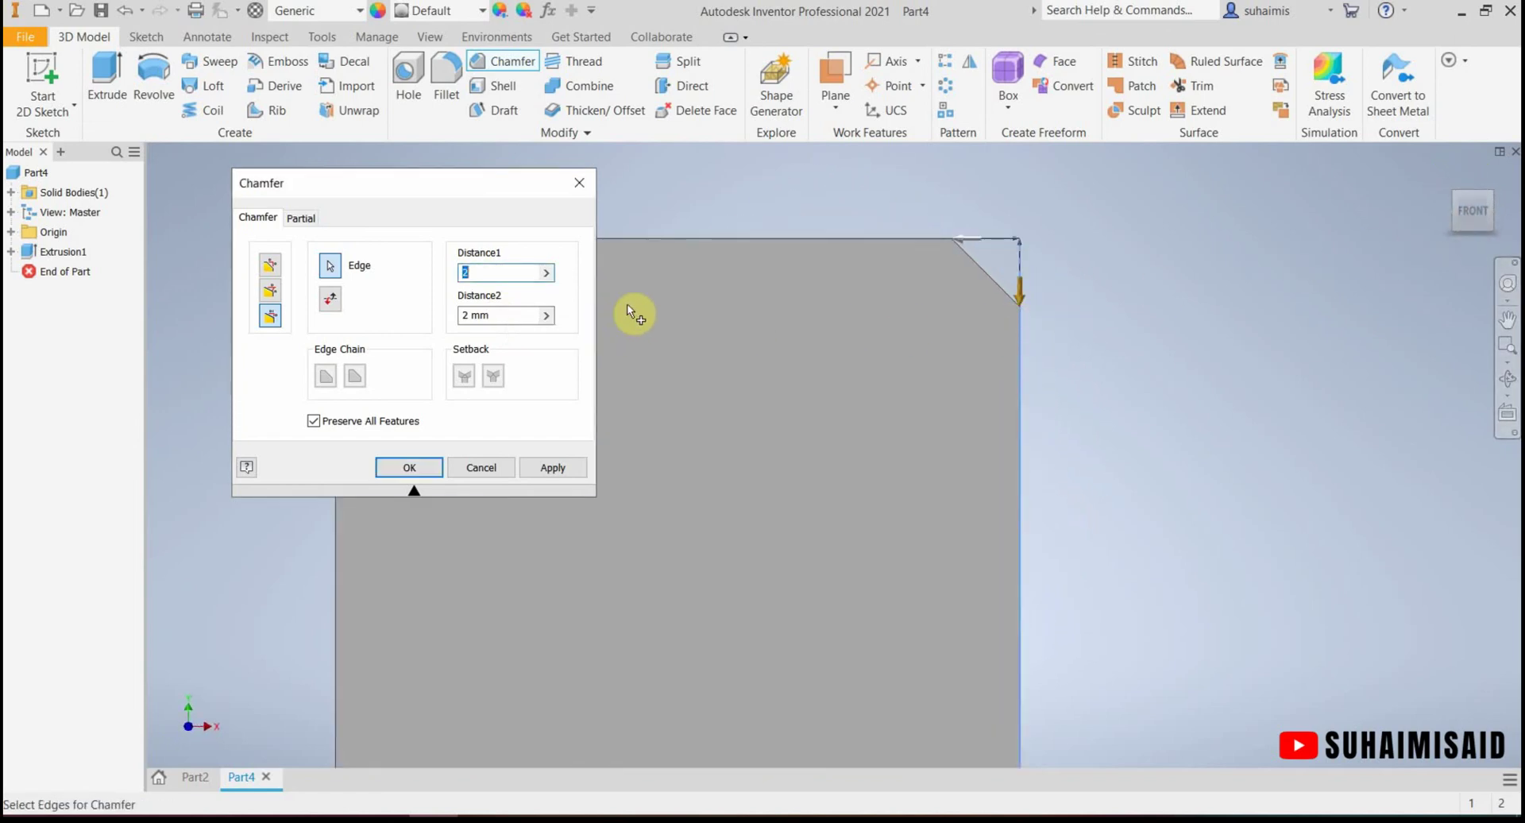
Step: Set the two-distance chamfer's Distance1 to 3 mm and Distance2 to 6 mm
{"action": "left_click", "coordinate": [489, 273]}
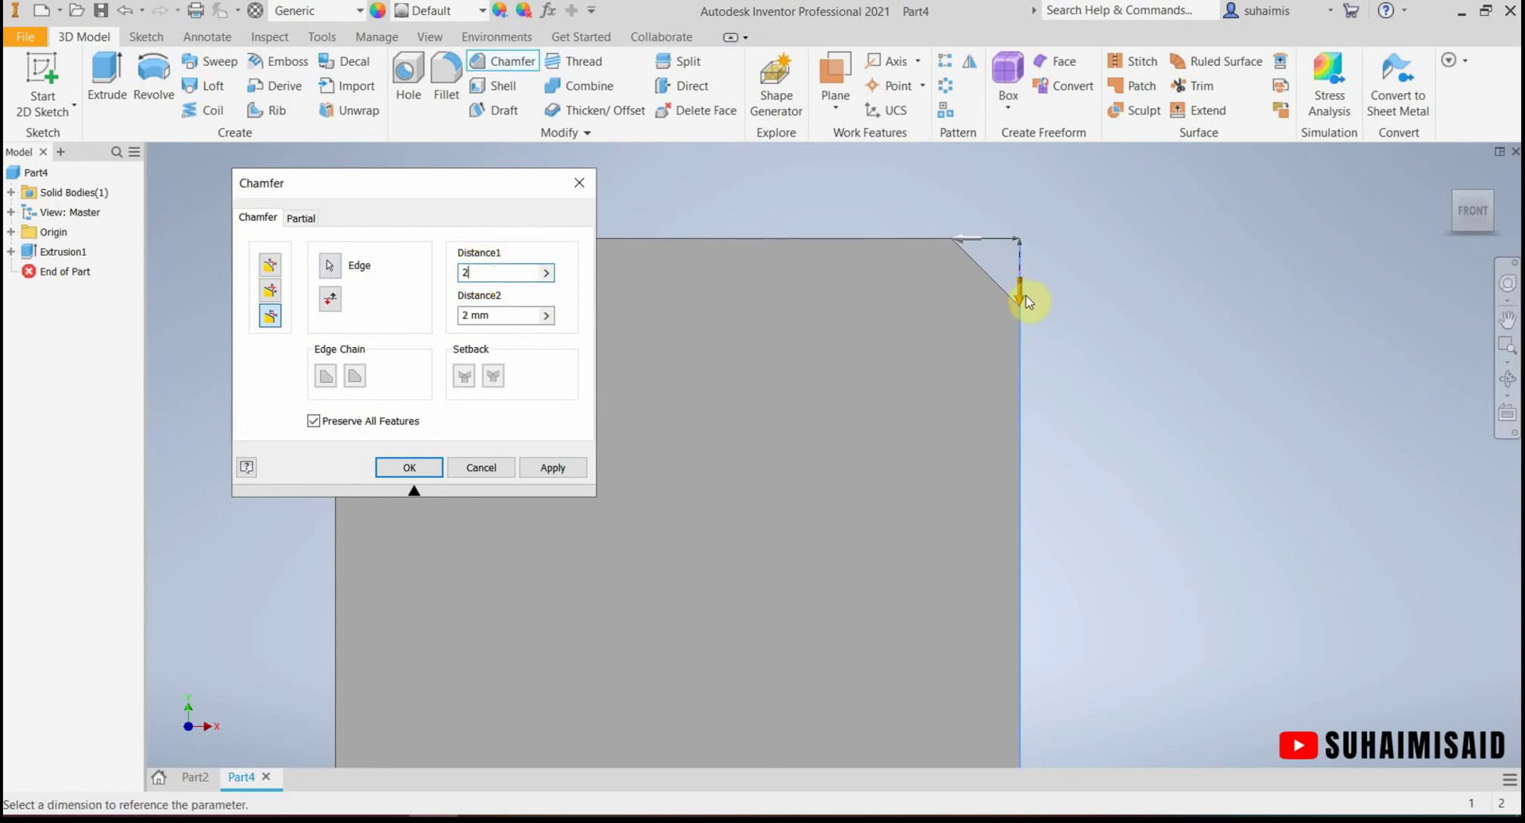
{"action": "double_click", "coordinate": [499, 274]}
{"action": "type", "text": "3"}
{"action": "double_click", "coordinate": [465, 315]}
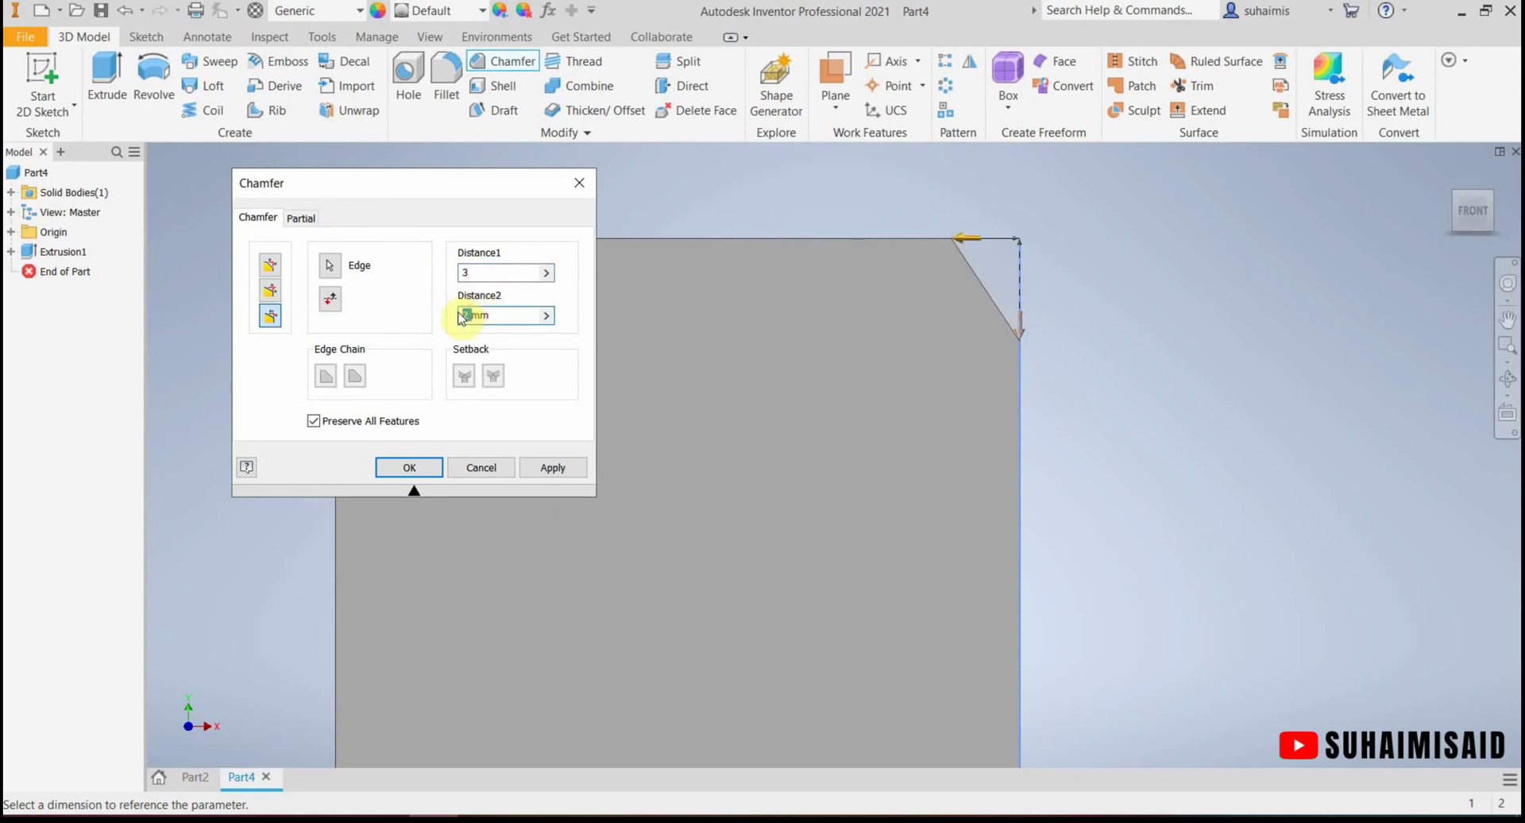
{"action": "type", "text": "6"}
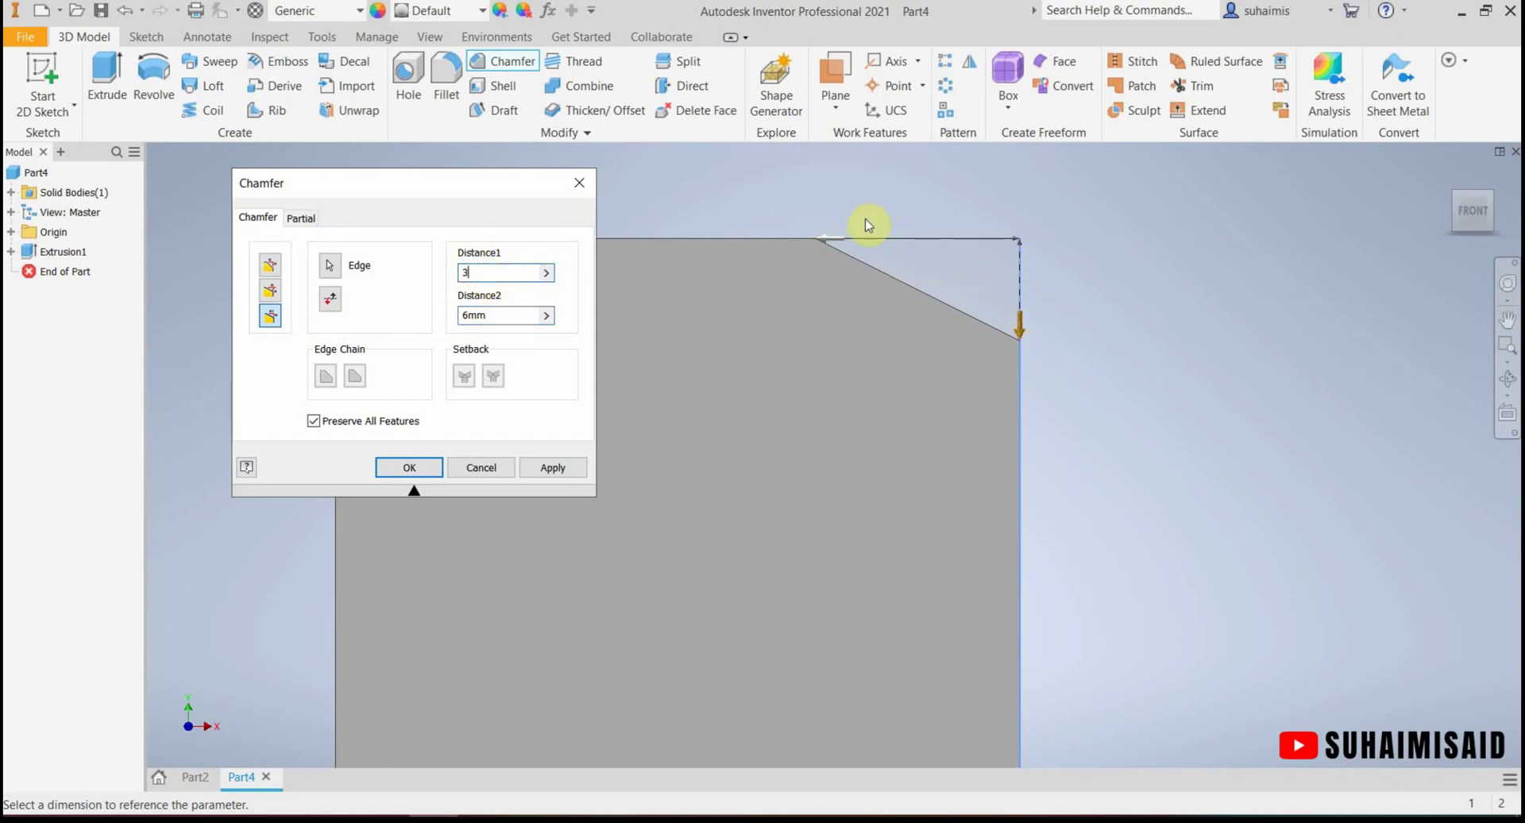
Step: Flip the chamfer's two distances back and forth to compare them, ending with 6 mm down the right face and 3 mm along the top
{"action": "left_click", "coordinate": [331, 301]}
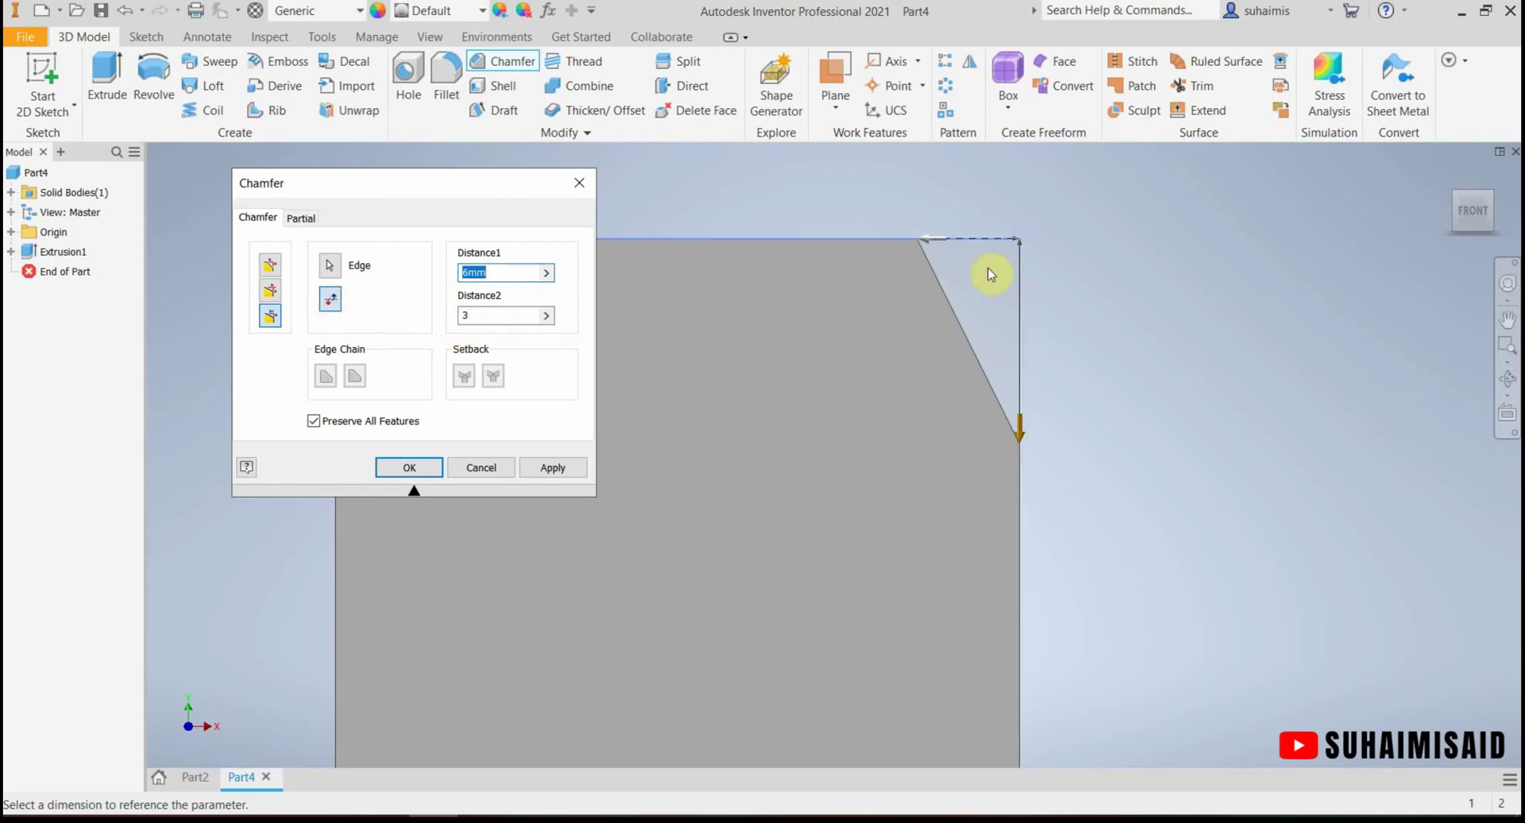
{"action": "left_click", "coordinate": [496, 270]}
{"action": "left_click", "coordinate": [343, 297]}
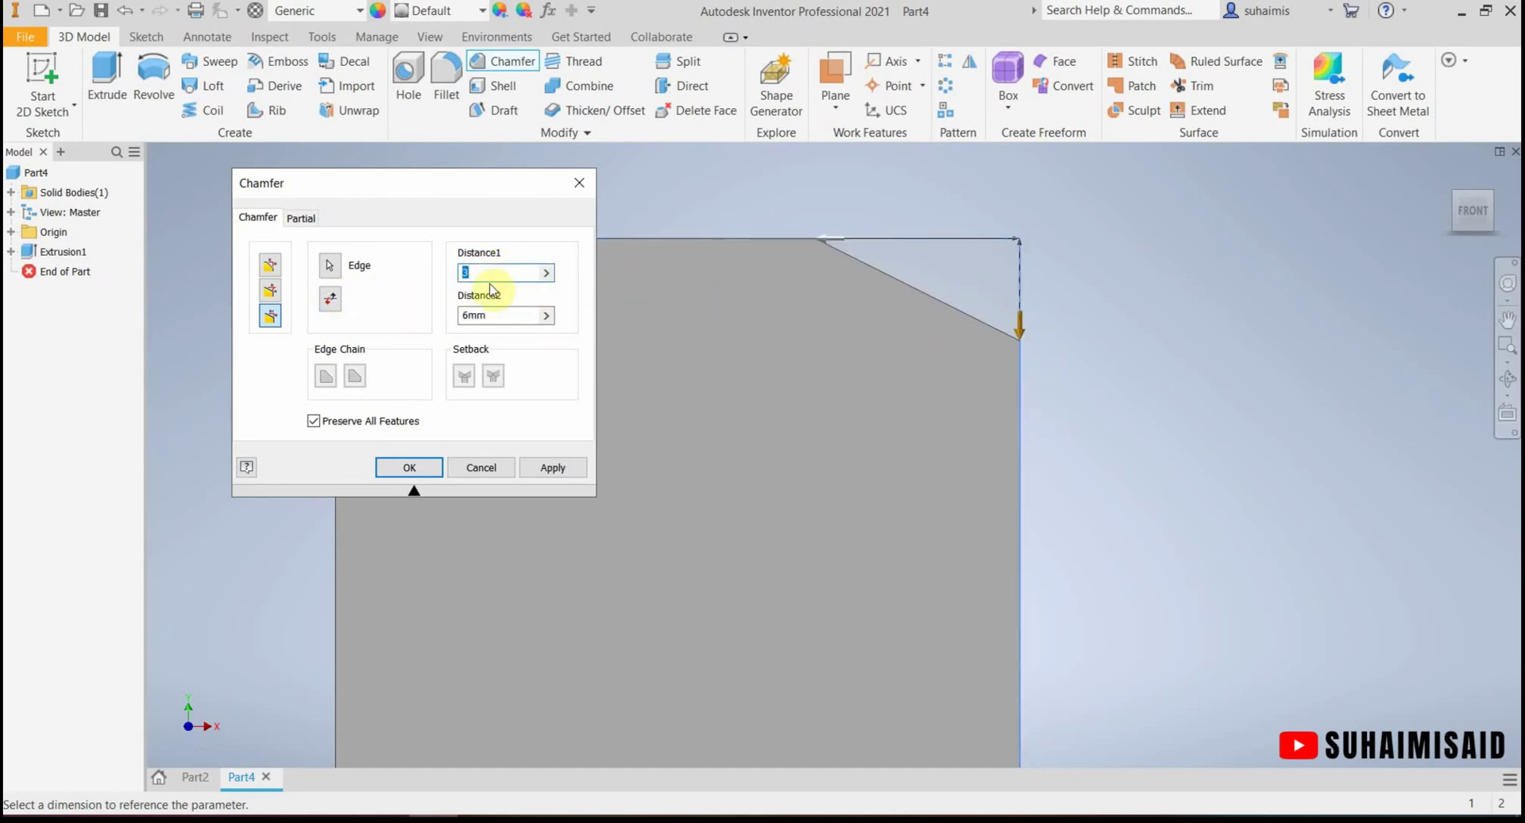
{"action": "left_click", "coordinate": [331, 302]}
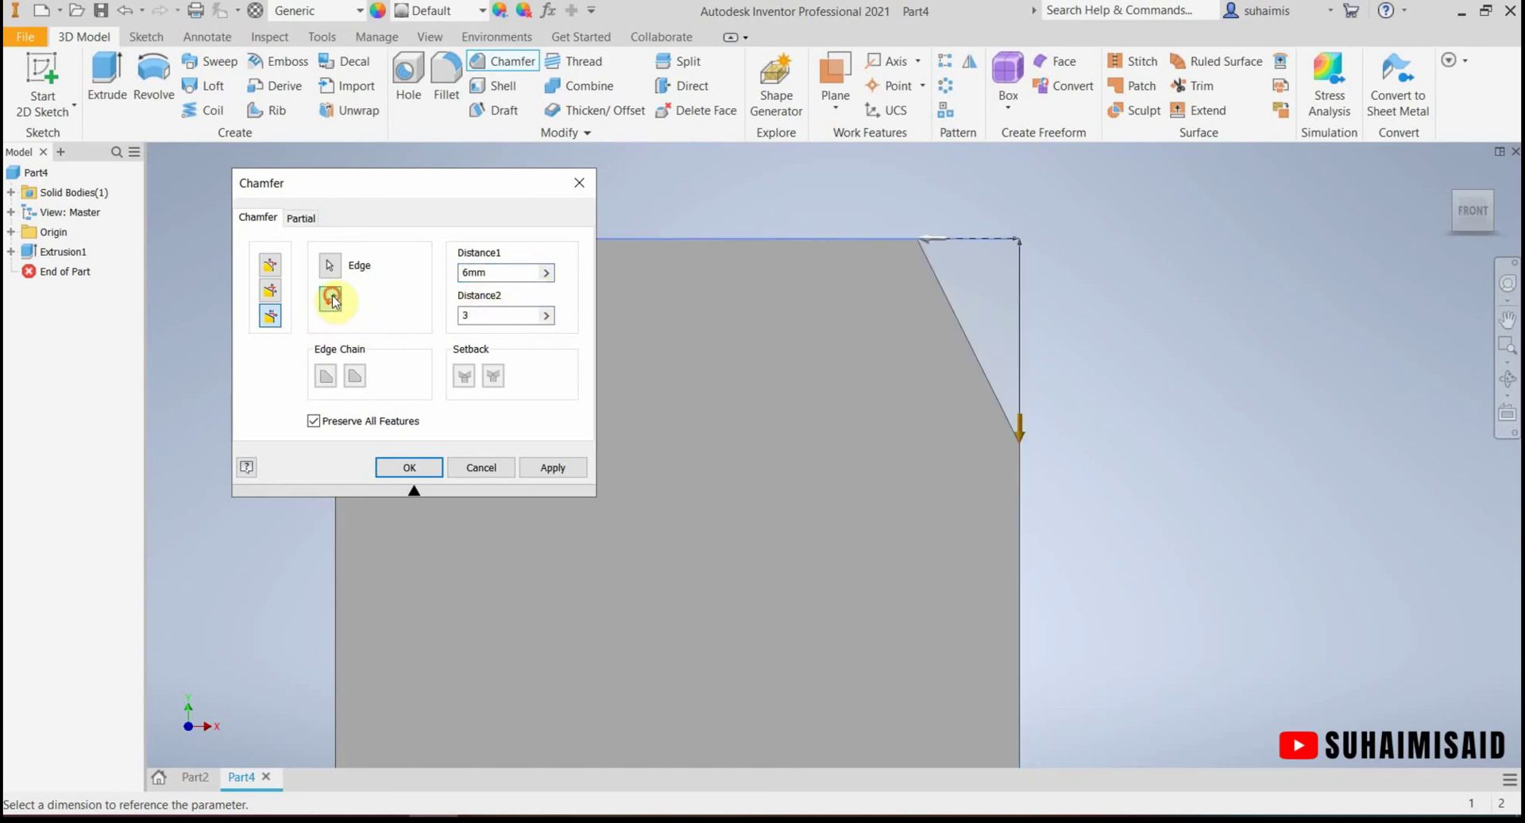
{"action": "left_click", "coordinate": [332, 301]}
{"action": "left_click", "coordinate": [332, 300]}
{"action": "left_click", "coordinate": [331, 301]}
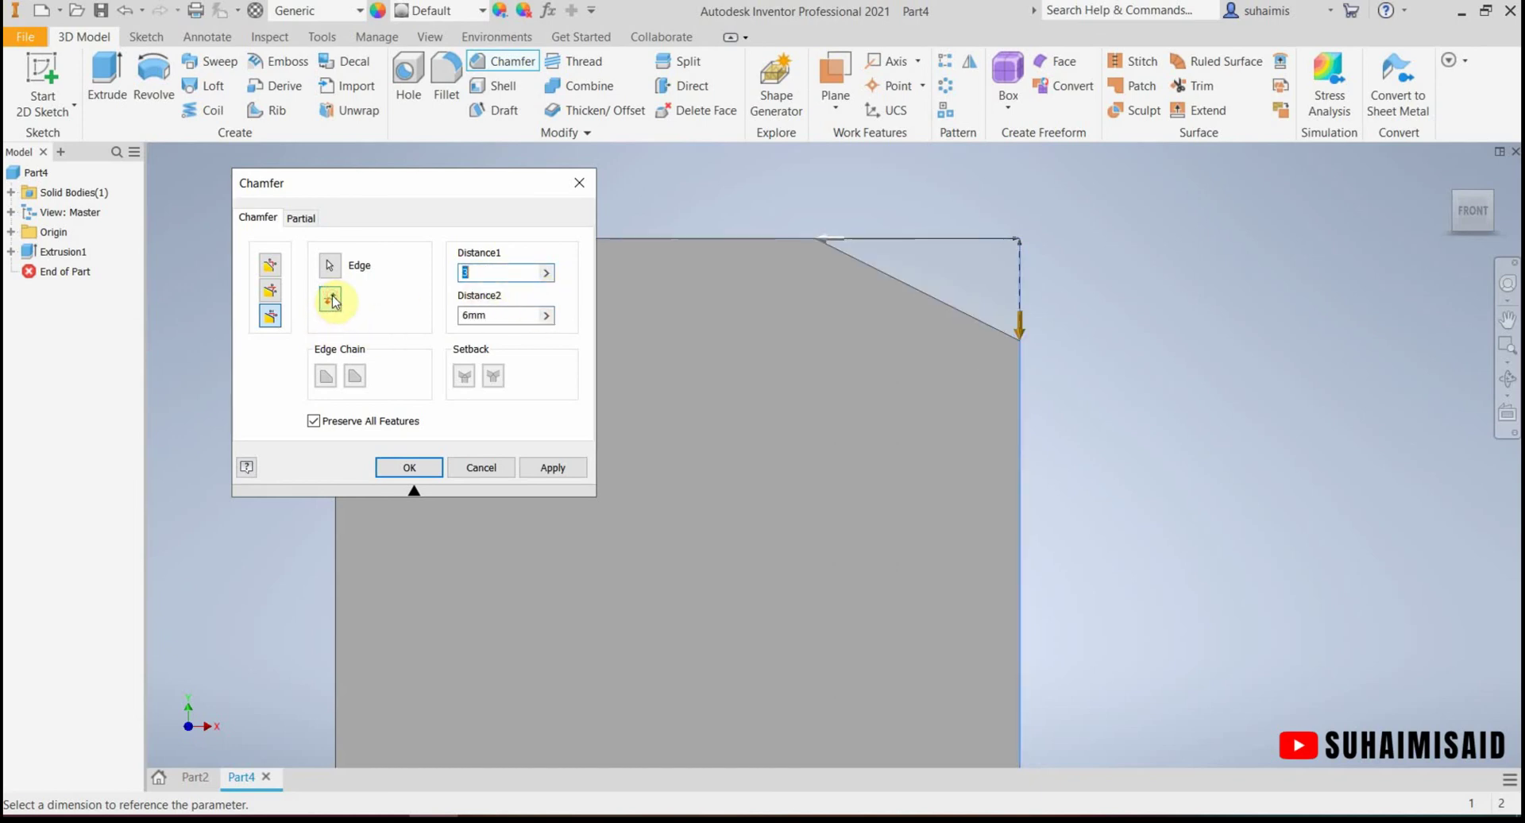
{"action": "left_click", "coordinate": [331, 300]}
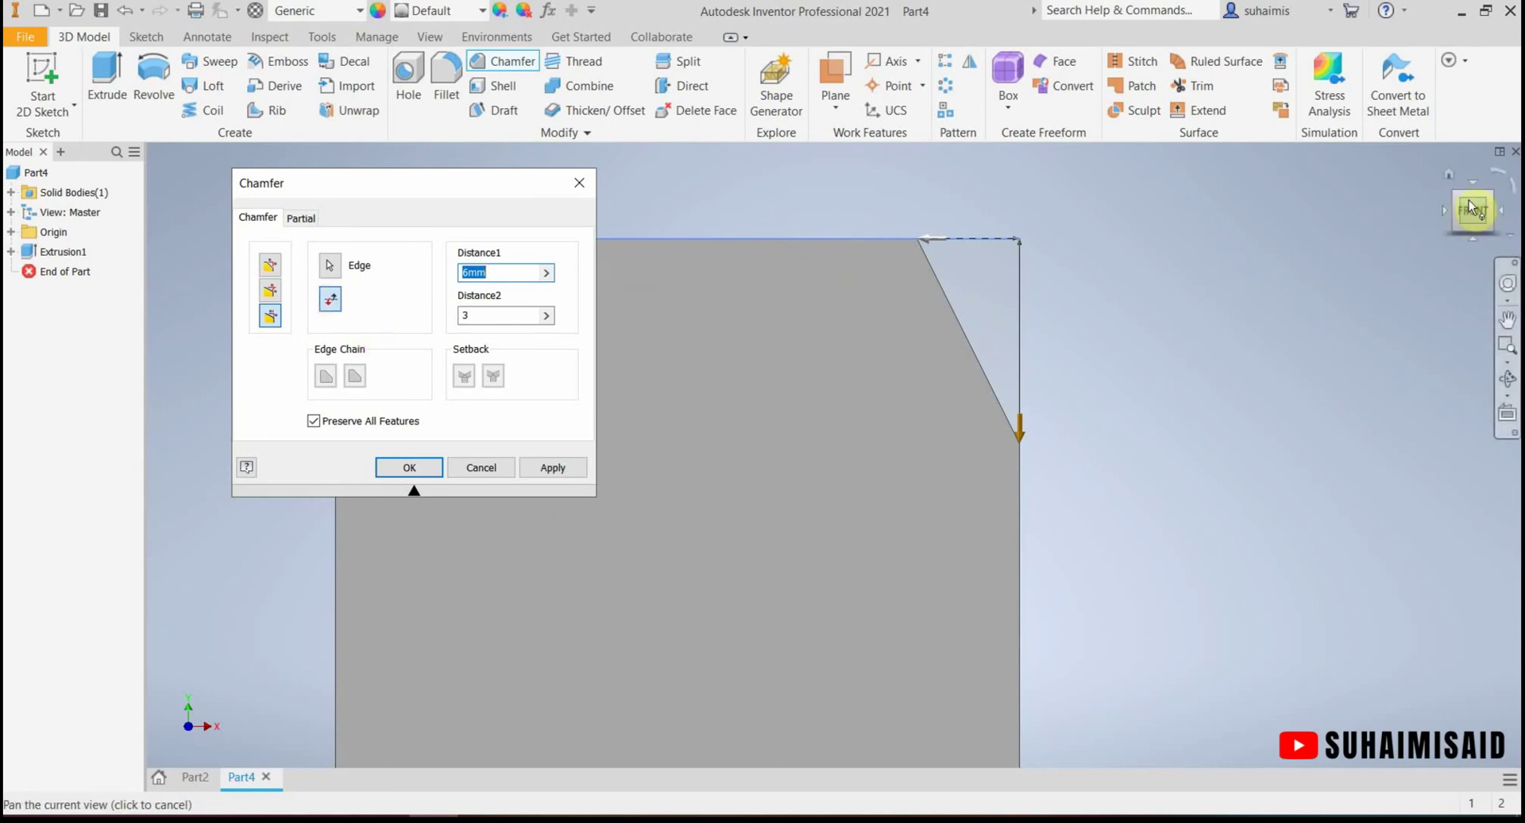
{"action": "left_click", "coordinate": [1450, 175]}
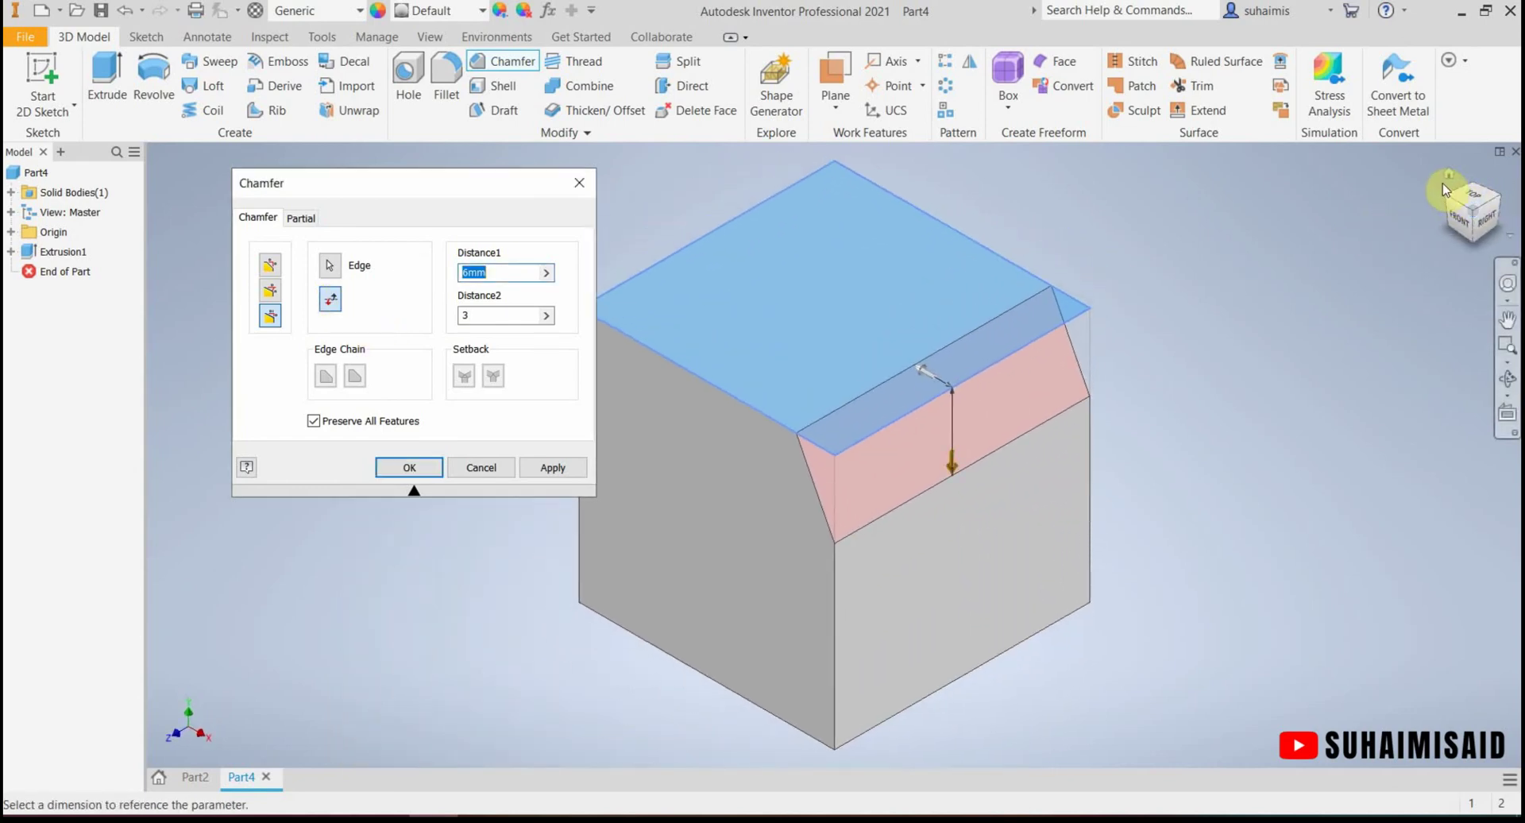